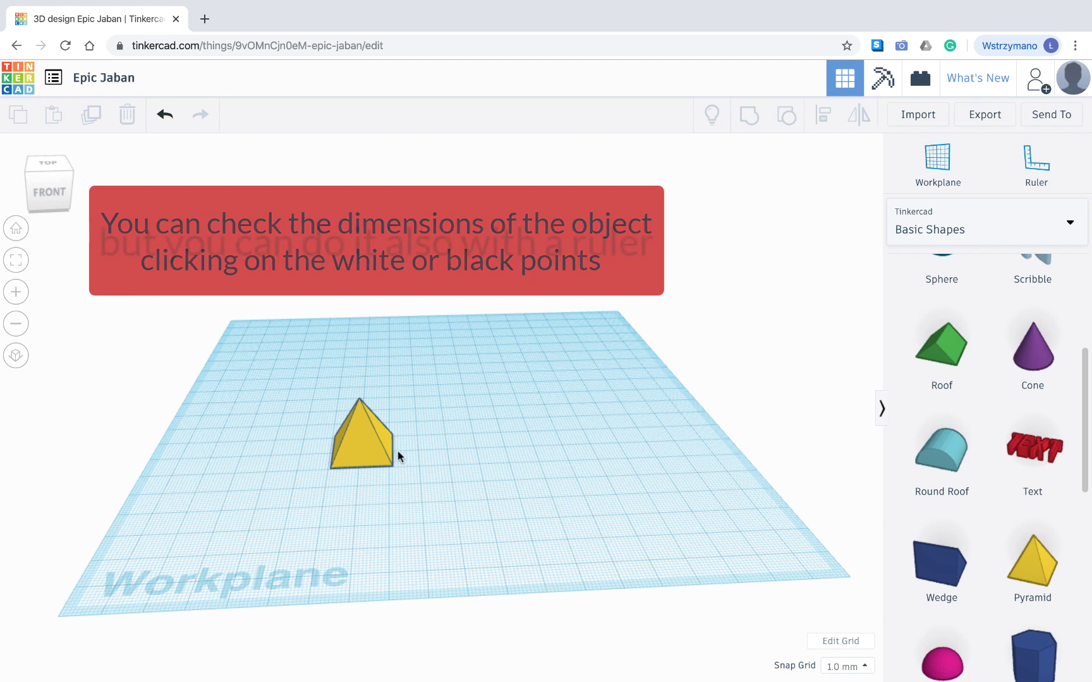
Check the yellow pyramid's height using the handle at its apex.
left_click(375, 450)
mouse_move(361, 403)
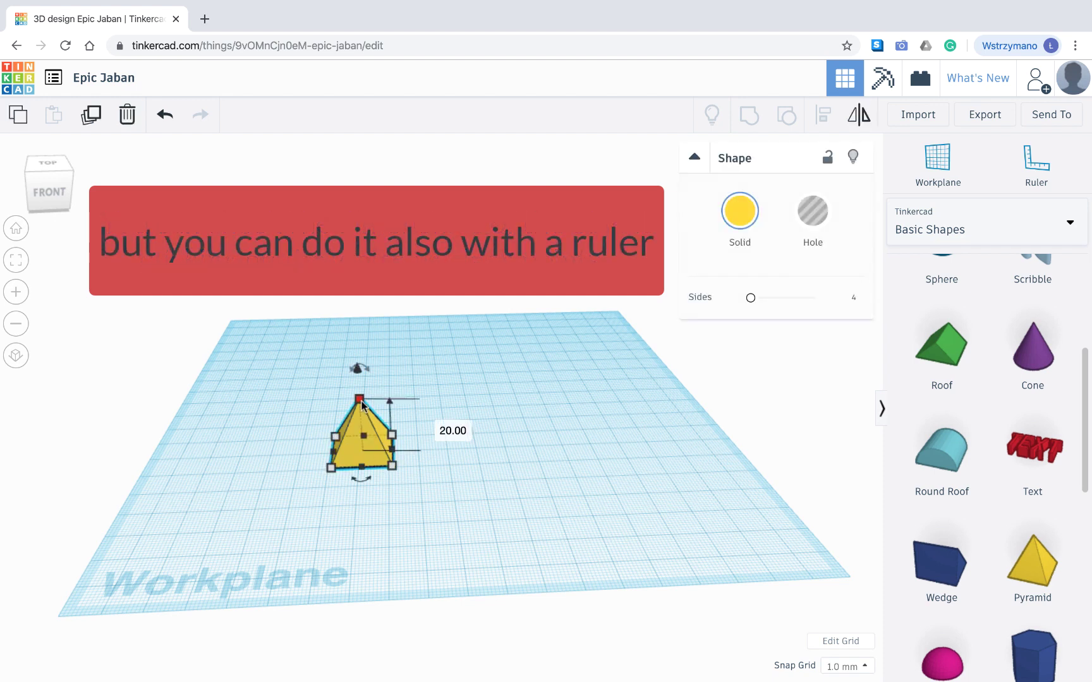
left_click(624, 523)
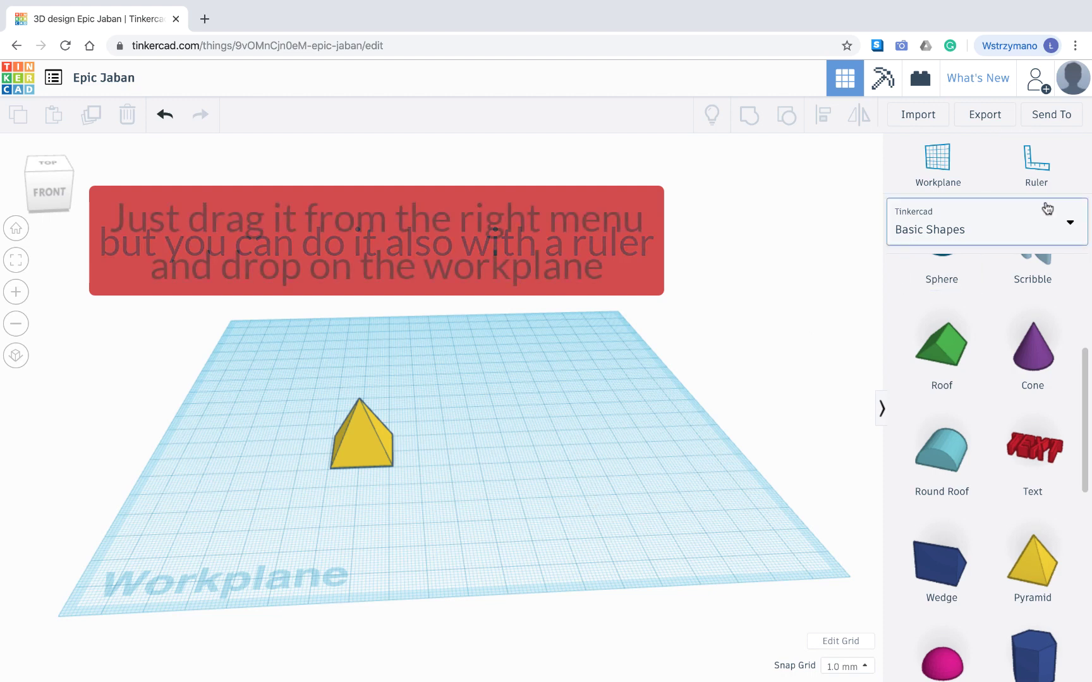
Place a ruler on the workplane with its origin at the pyramid's front-left base corner.
left_click_drag(1050, 192, 329, 468)
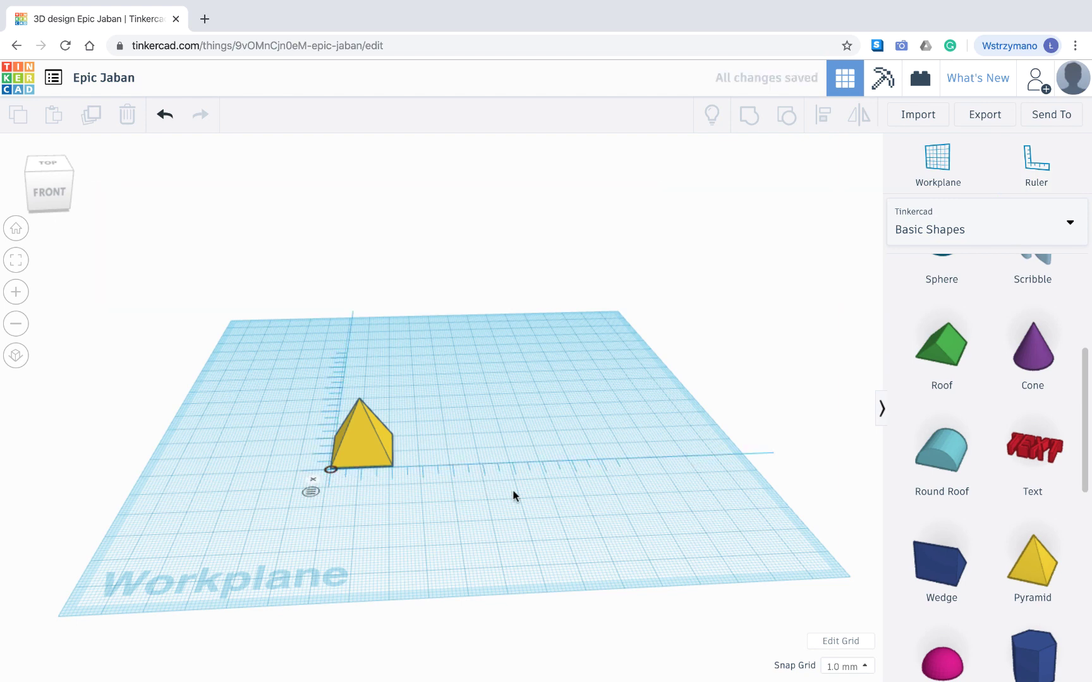
right_click_drag(513, 496, 506, 538)
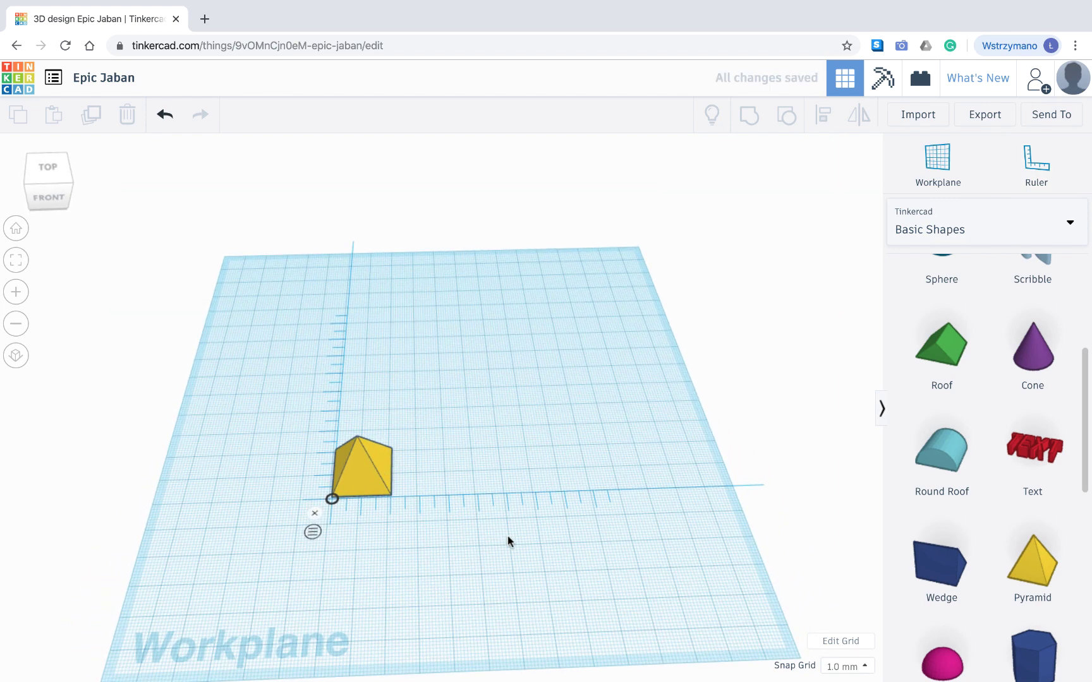
Move the pyramid away from the ruler's origin, about 14 mm sideways and 11 mm towards the back.
left_click(378, 461)
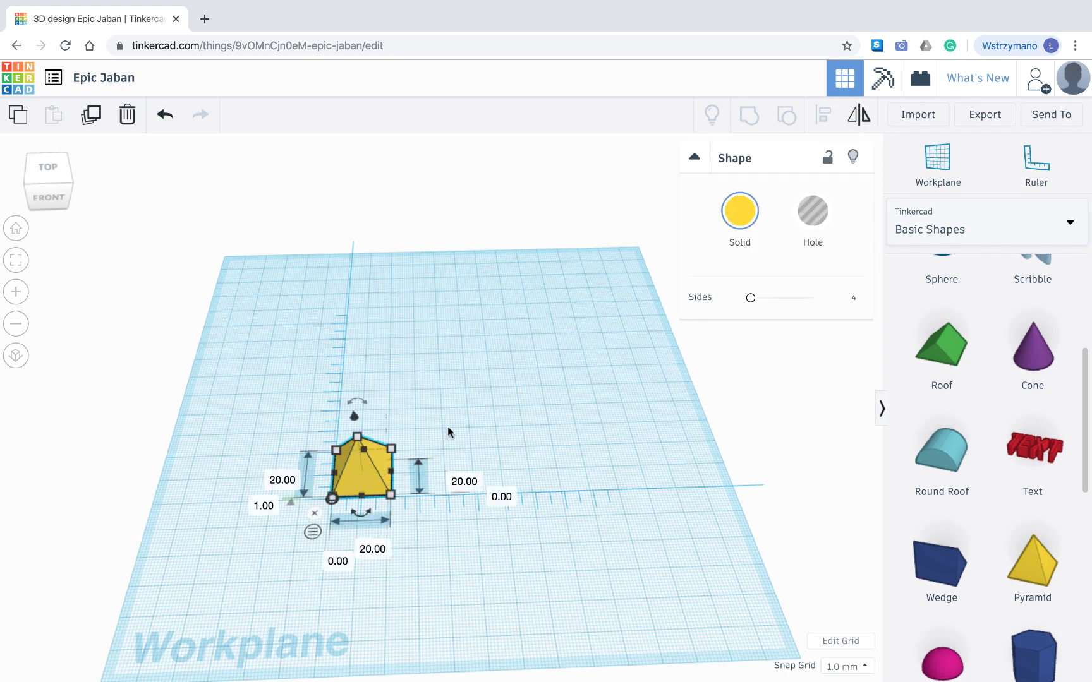
left_click_drag(386, 472, 409, 445)
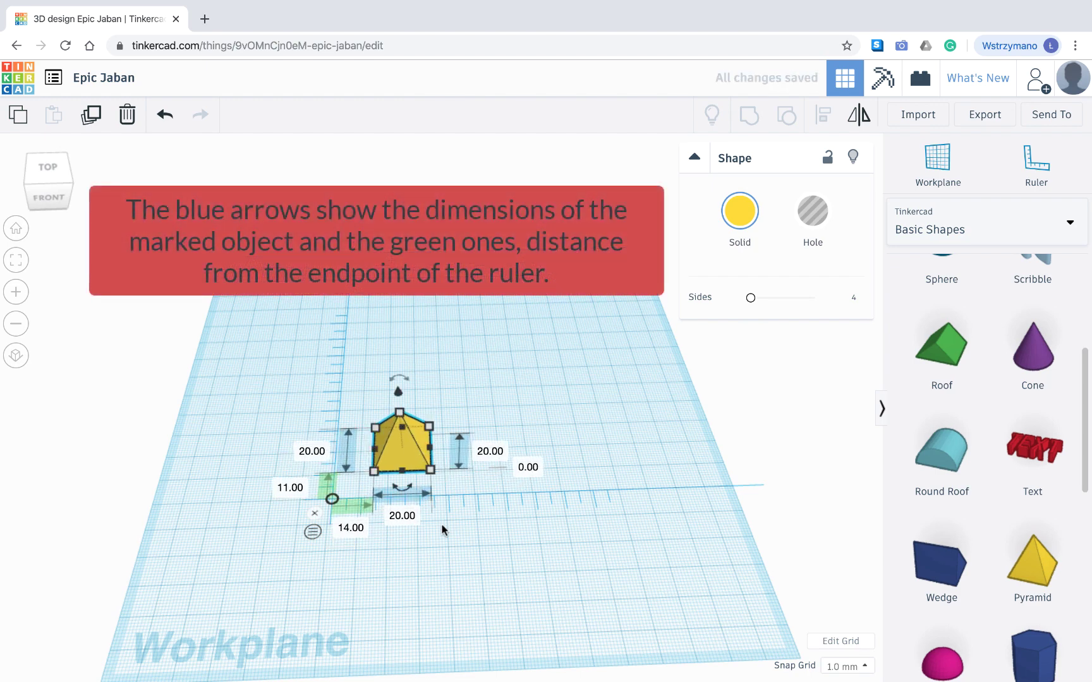
left_click(443, 524)
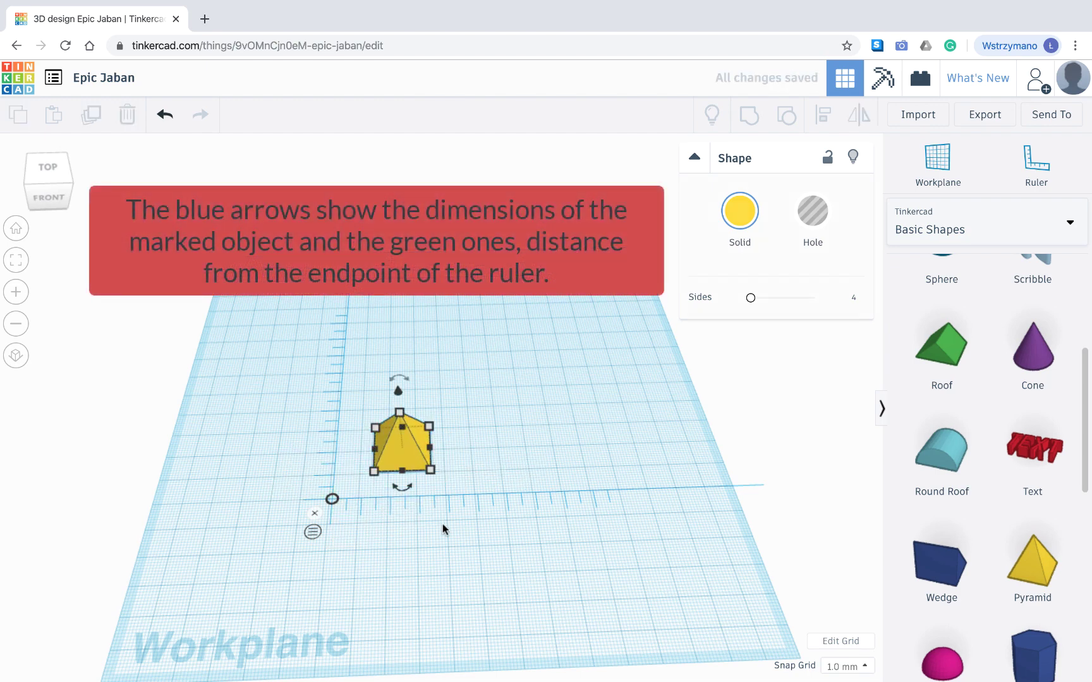
Switch the ruler's reference for the pyramid to Midpoint and back to Endpoint.
left_click(408, 457)
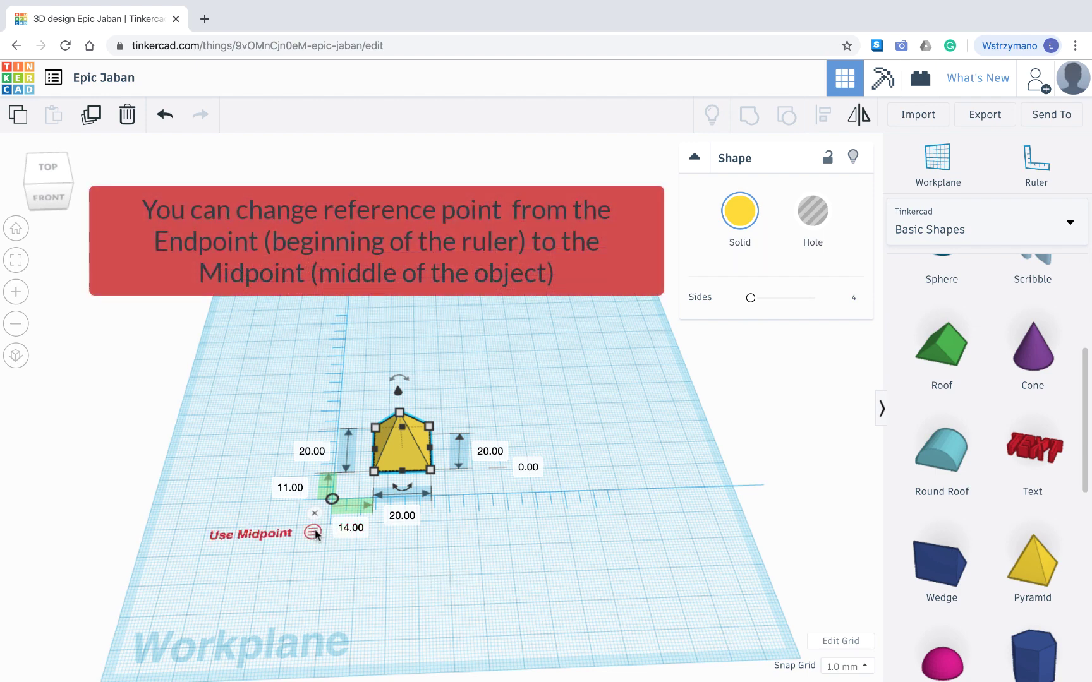
left_click(313, 532)
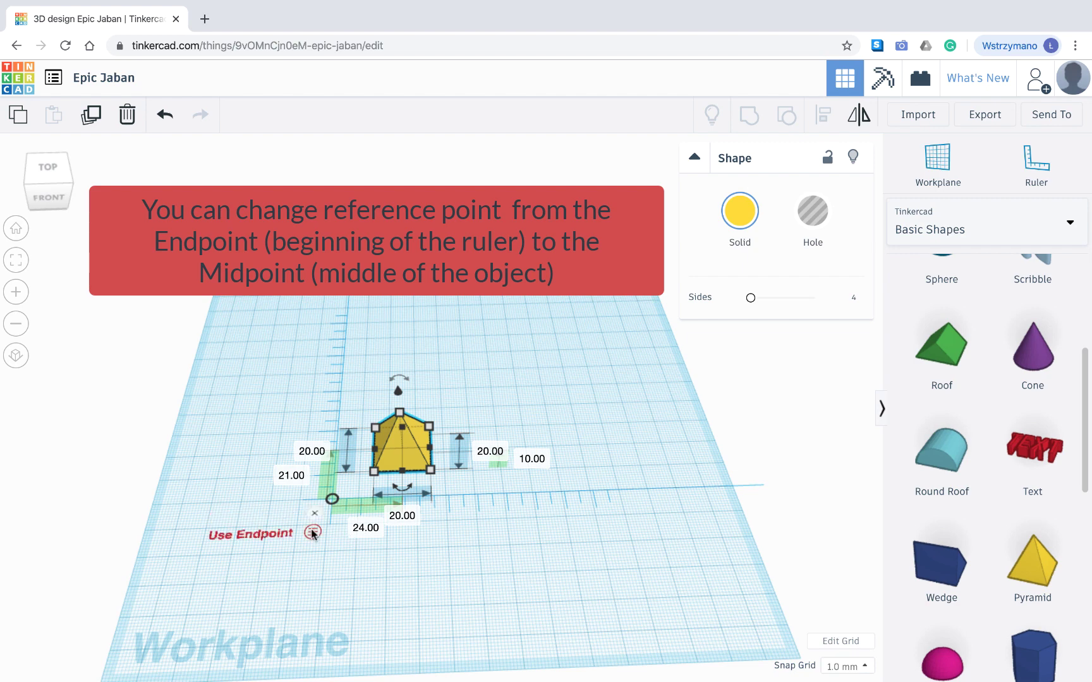
left_click(313, 532)
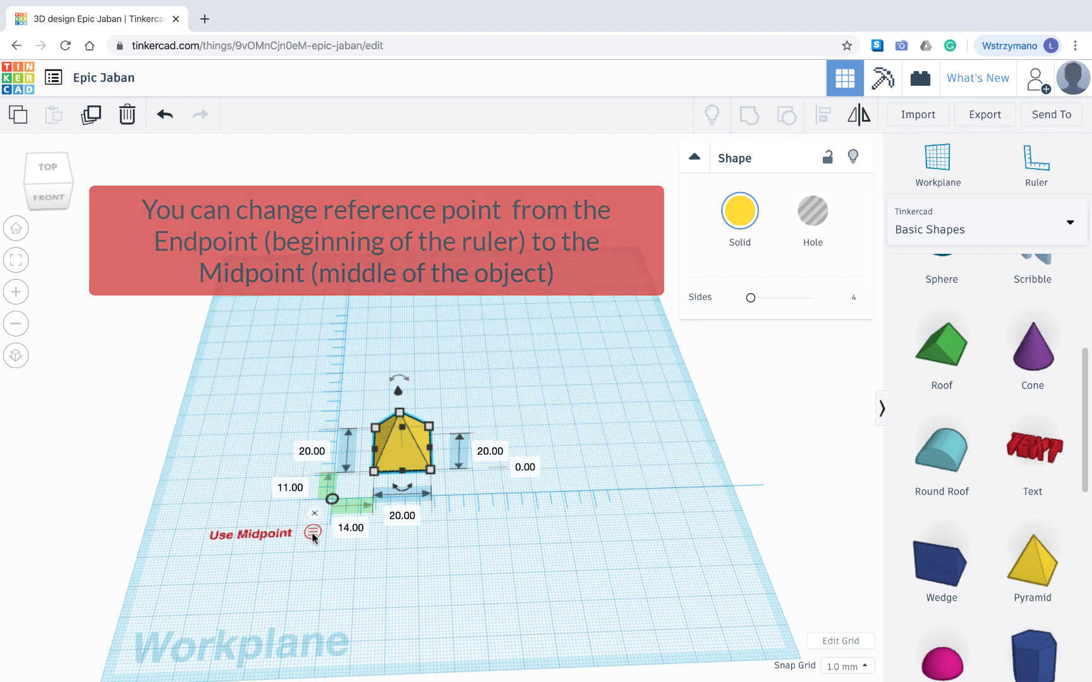
Set both of the pyramid's horizontal distances from the ruler's origin to 0.
left_click(293, 488)
type("0")
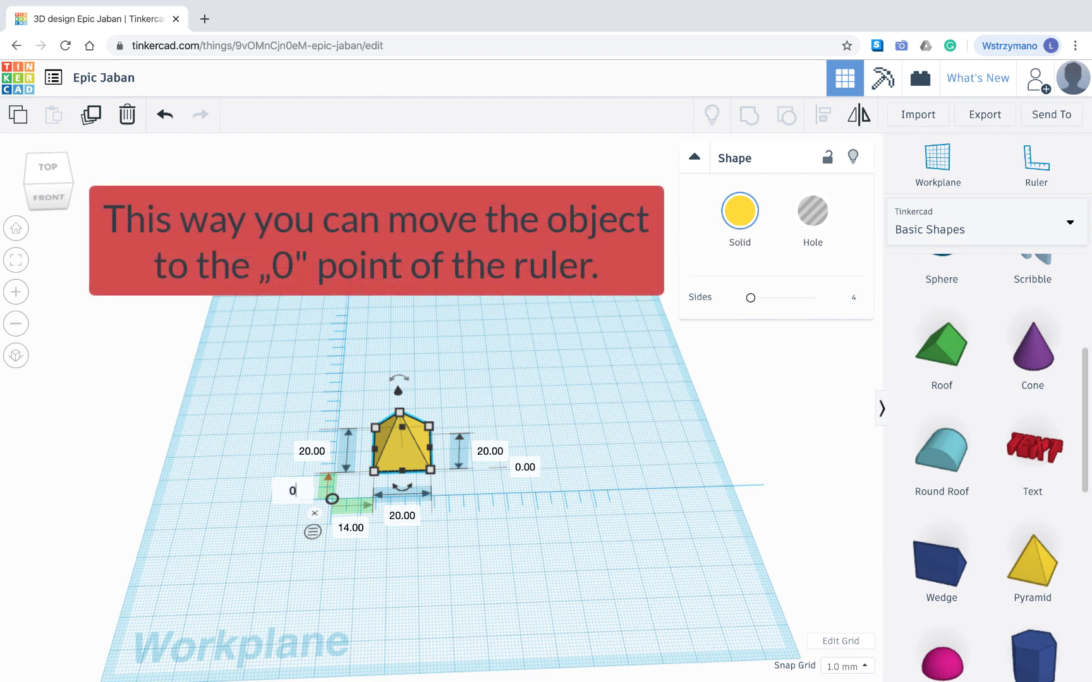
key("Return")
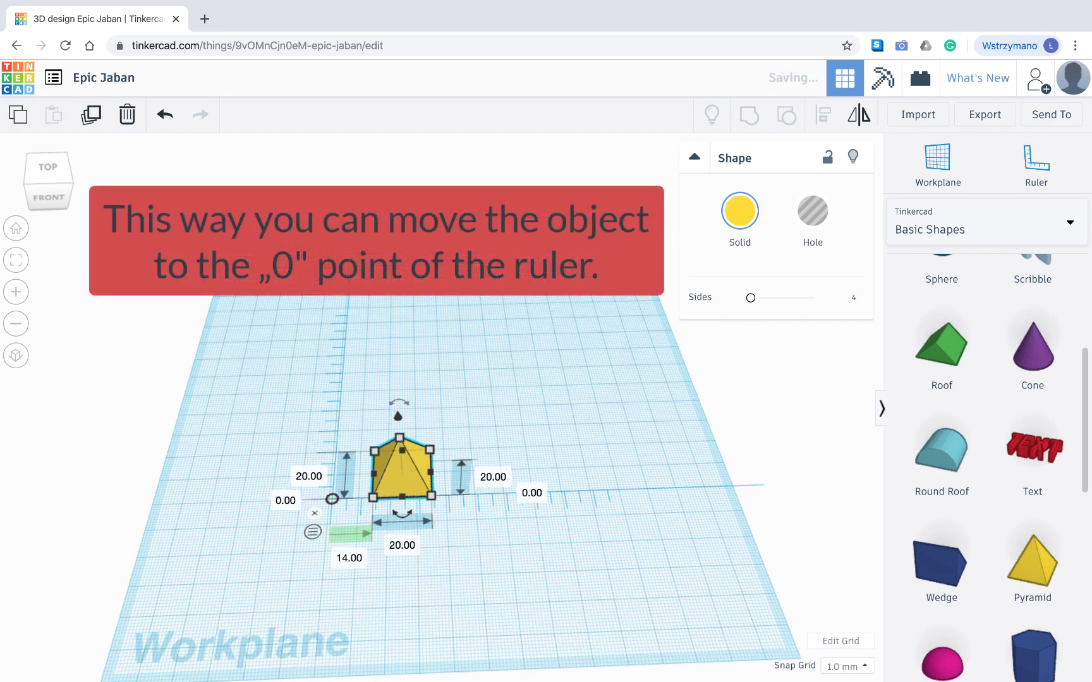
left_click(342, 561)
type("0")
key("Return")
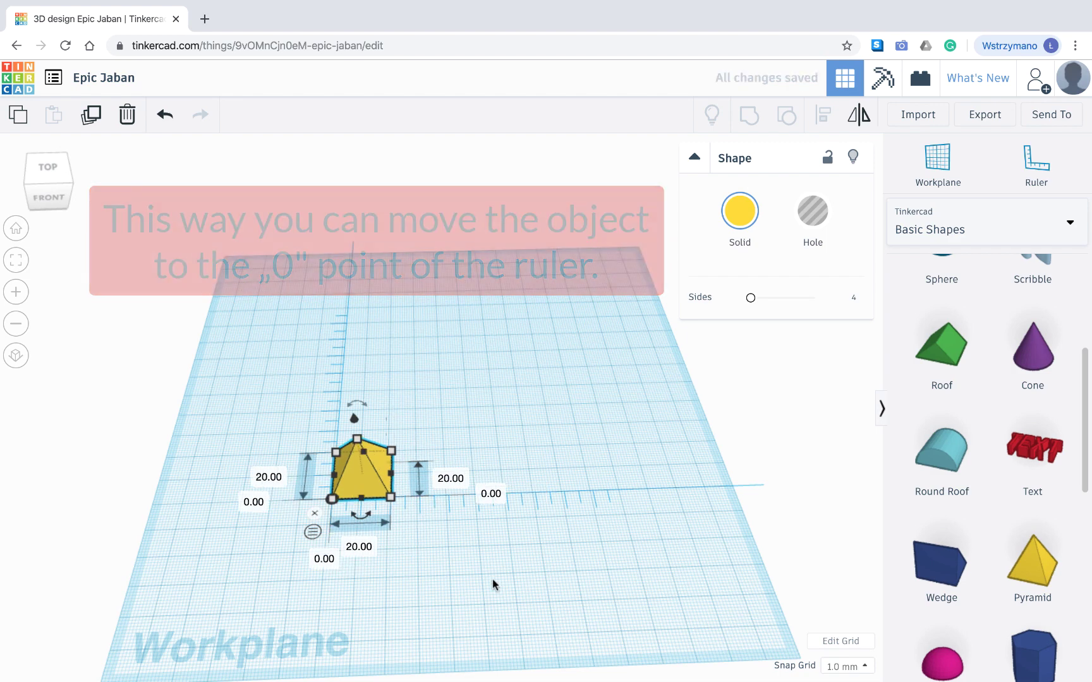
left_click(492, 579)
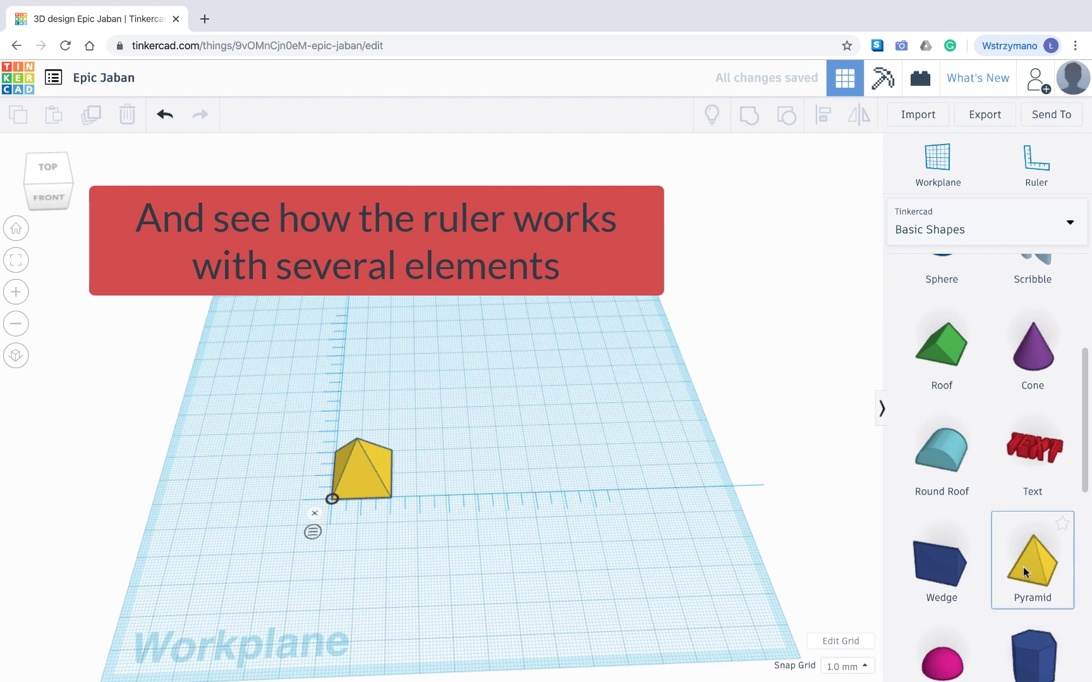
Add a second pyramid beside the first, about 48 mm along and 13 mm back from the ruler's origin.
left_click_drag(1032, 569, 485, 475)
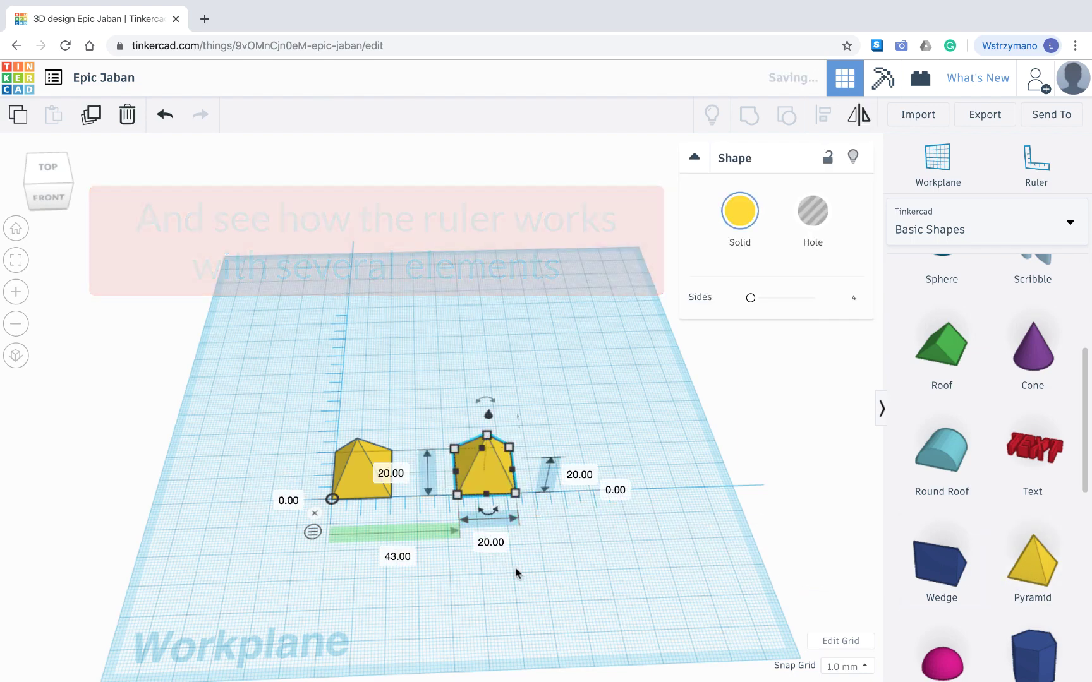
left_click(513, 569)
left_click(478, 470)
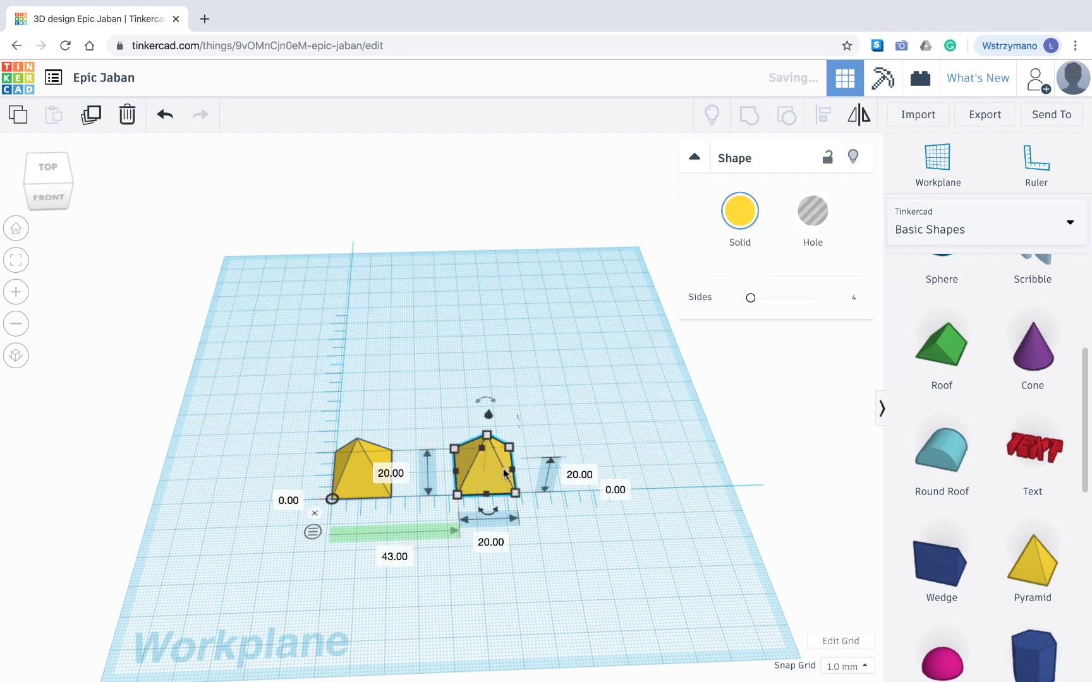
left_click_drag(493, 475, 505, 446)
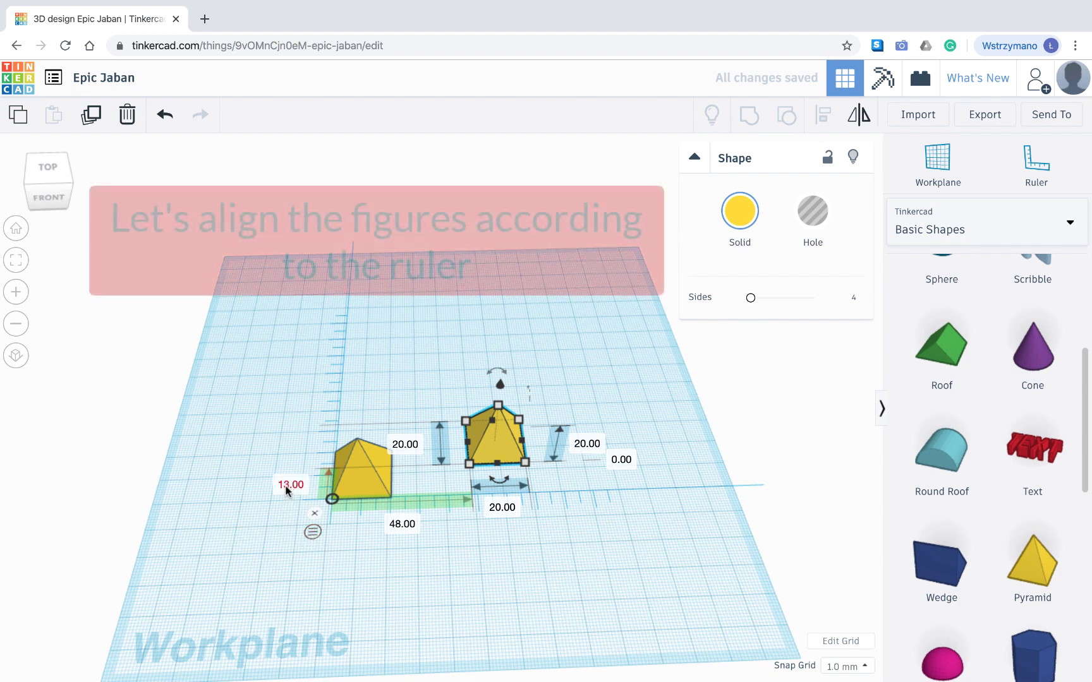
Align the second pyramid to the ruler with a front-to-back distance of 0 and a sideways distance of 40 mm.
left_click(290, 484)
type("0")
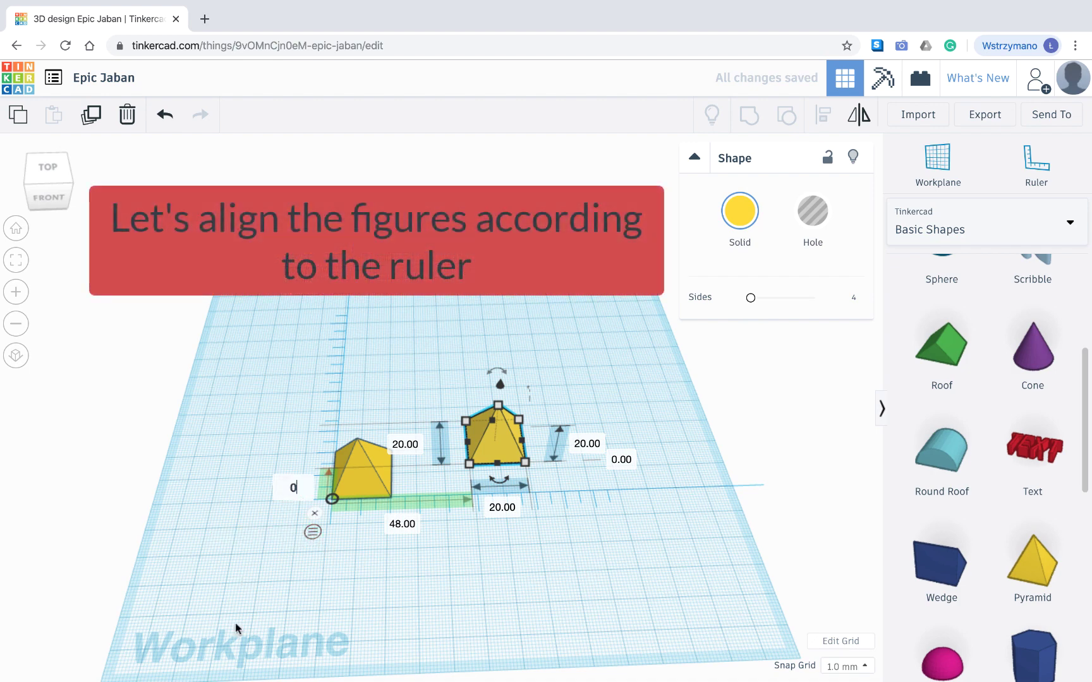
key("Return")
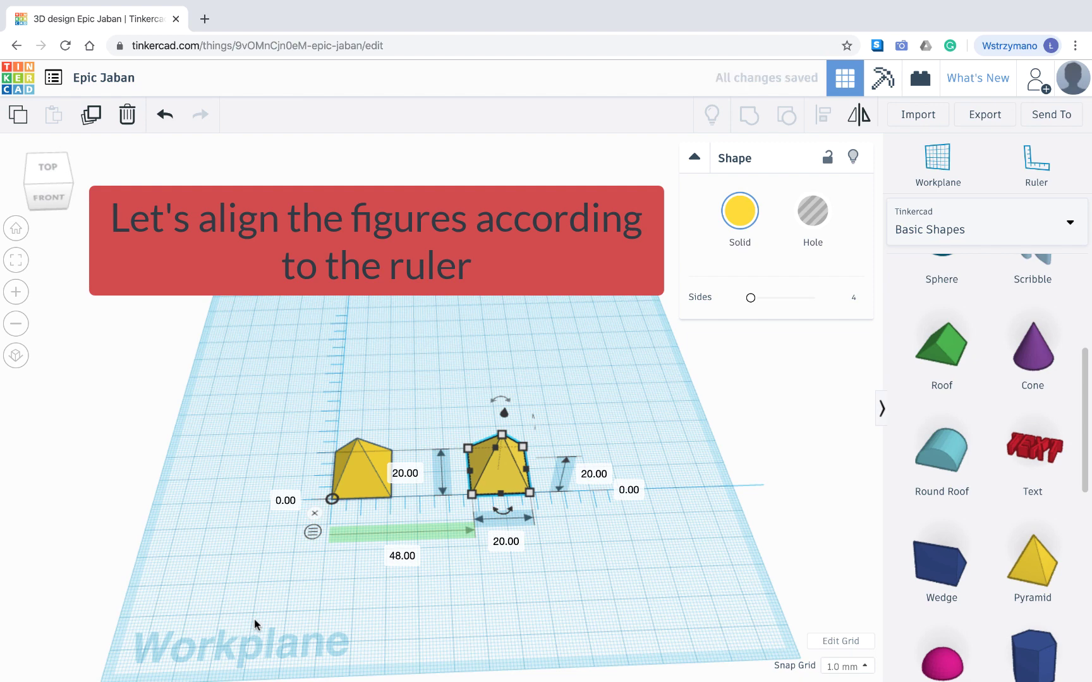
left_click(401, 556)
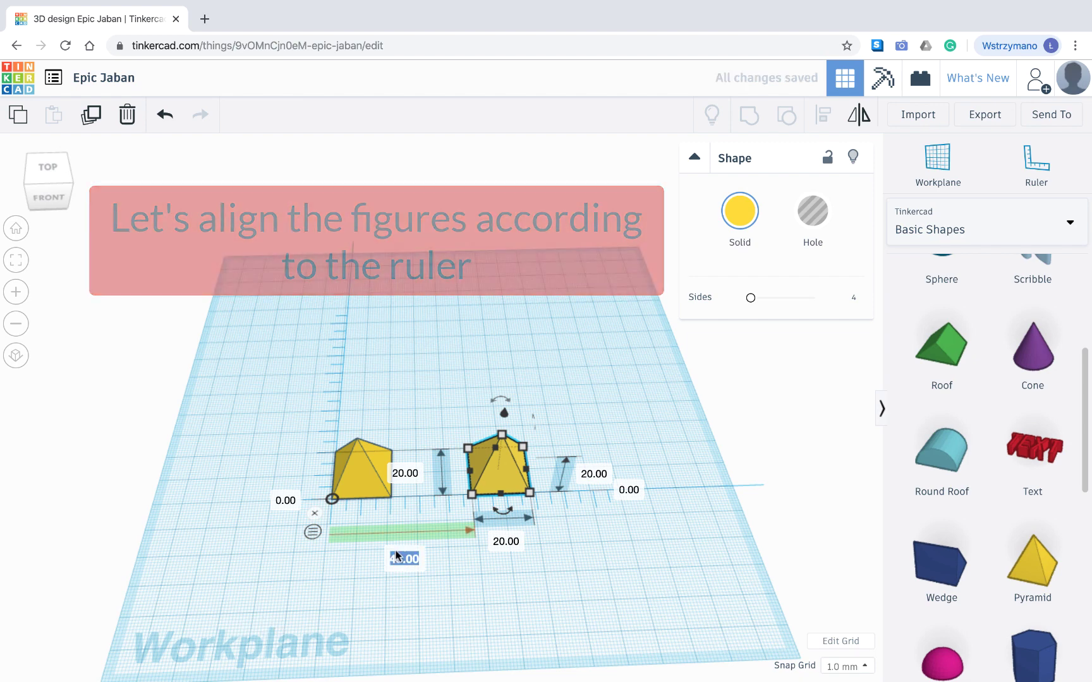
type("40")
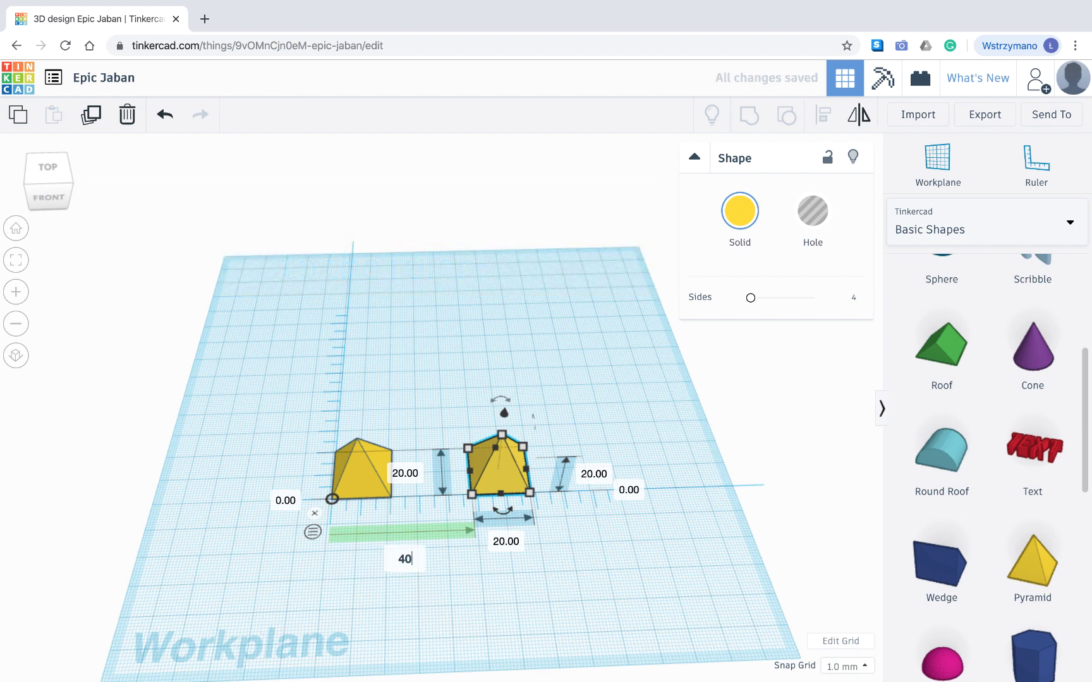
key("Return")
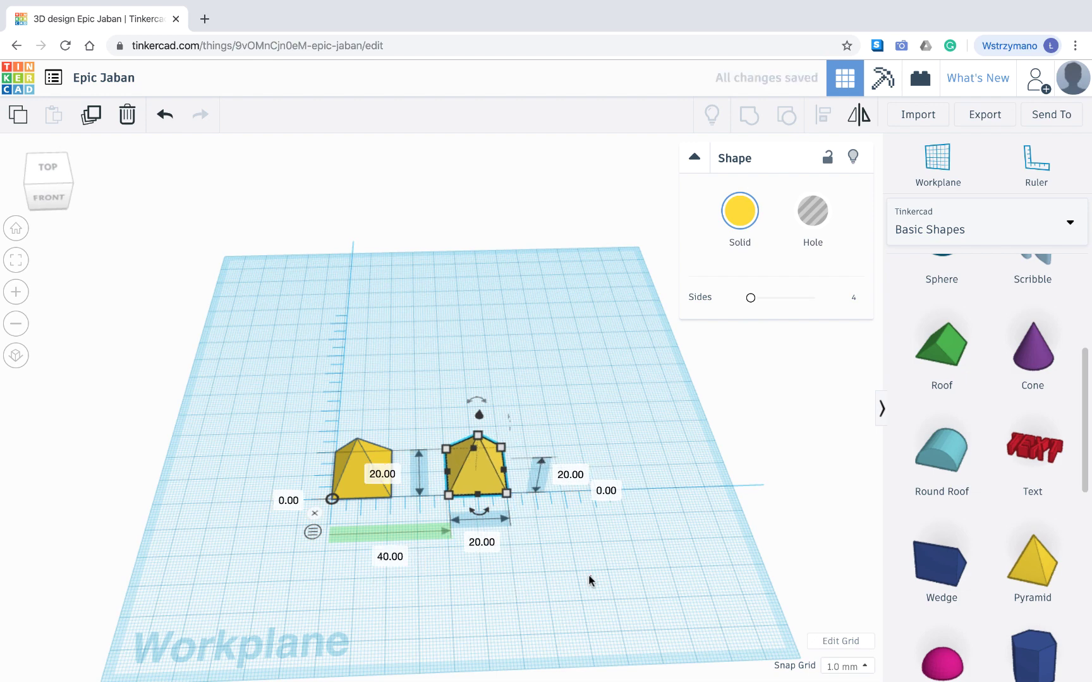
left_click(588, 572)
Add a third pyramid behind the first, flush with the ruler's side axis, and set its front-to-back distance to 40 mm.
right_click_drag(580, 557, 580, 589)
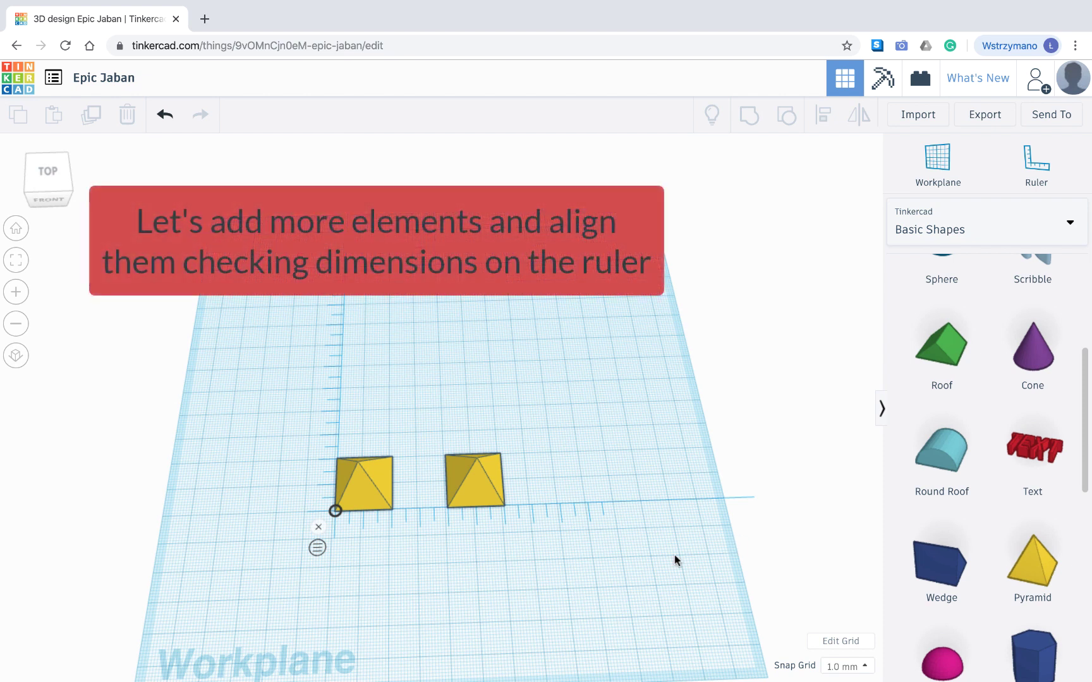
left_click_drag(1032, 570, 365, 404)
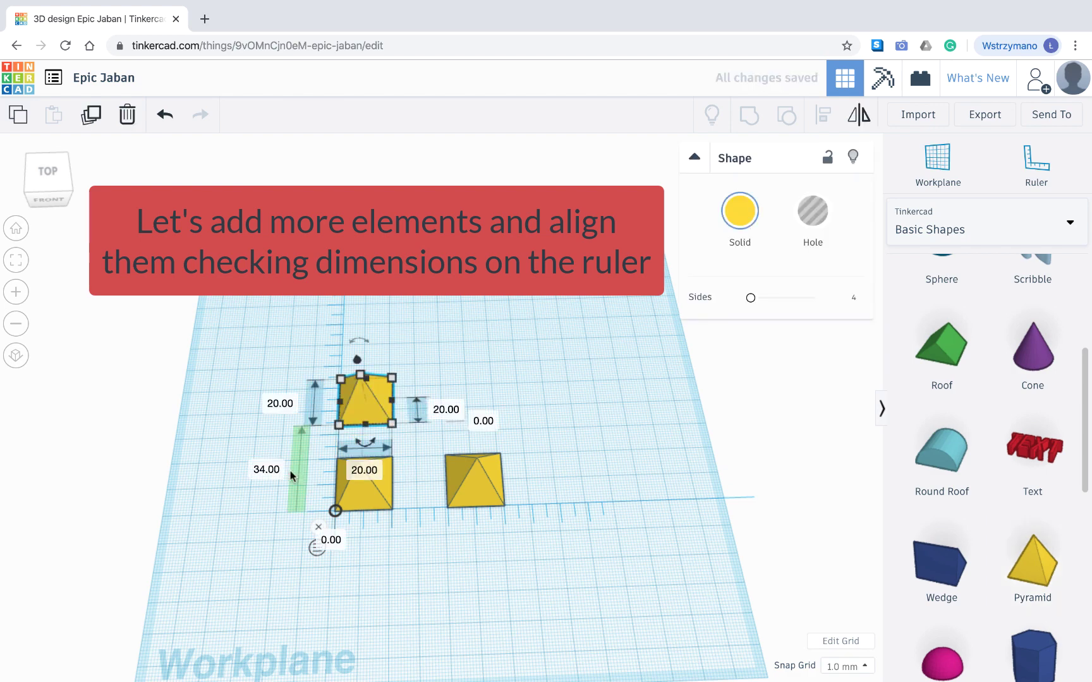
left_click(268, 470)
type("40")
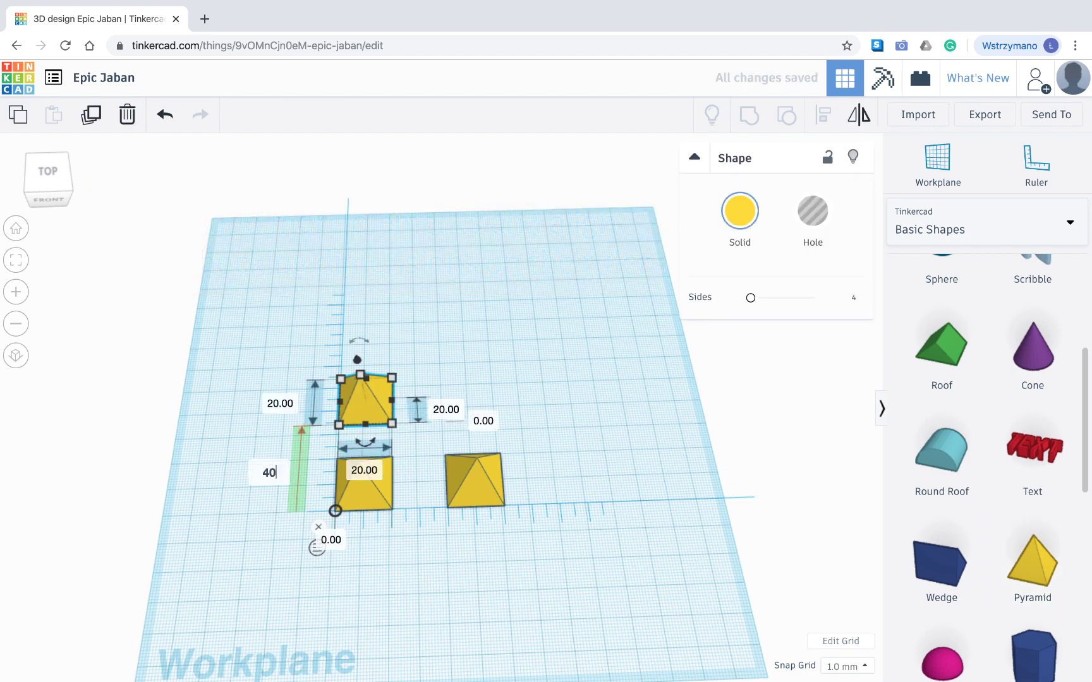
key("Return")
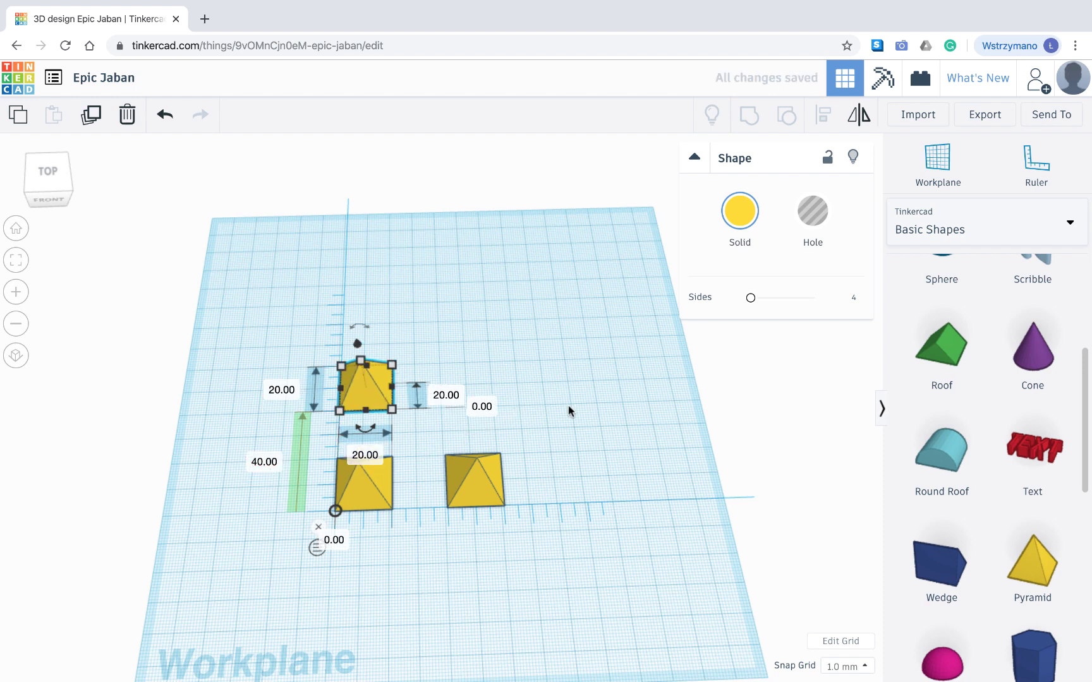
left_click(572, 409)
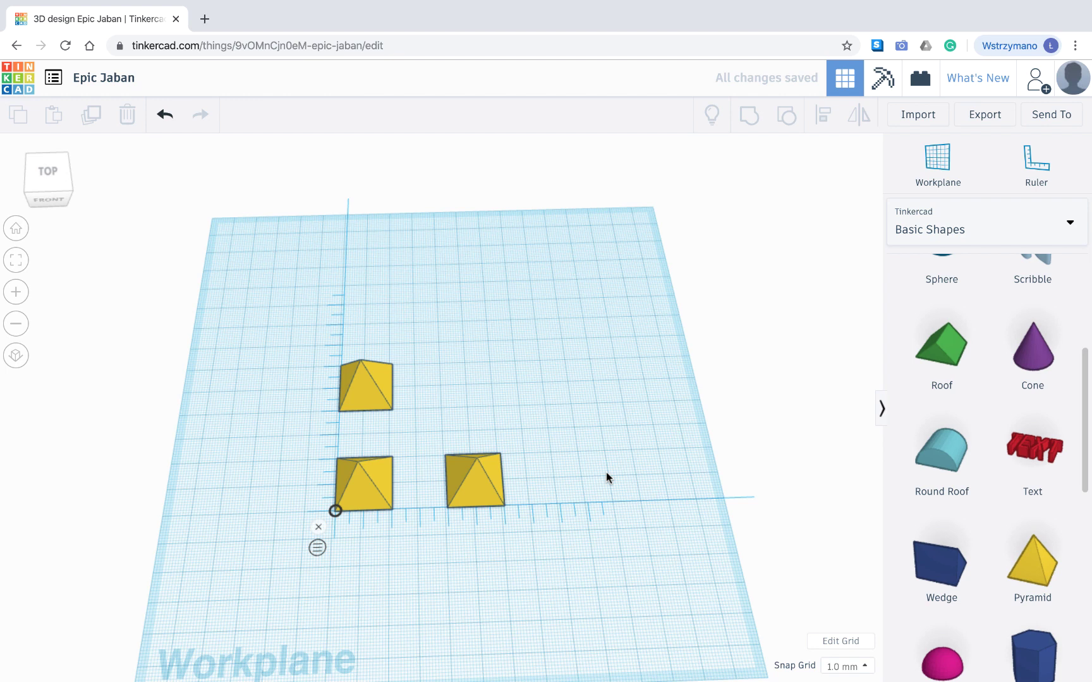
Add a fourth pyramid behind the second, 40 mm along the ruler, and set its front-to-back distance to 40 mm.
left_click_drag(1029, 556, 468, 382)
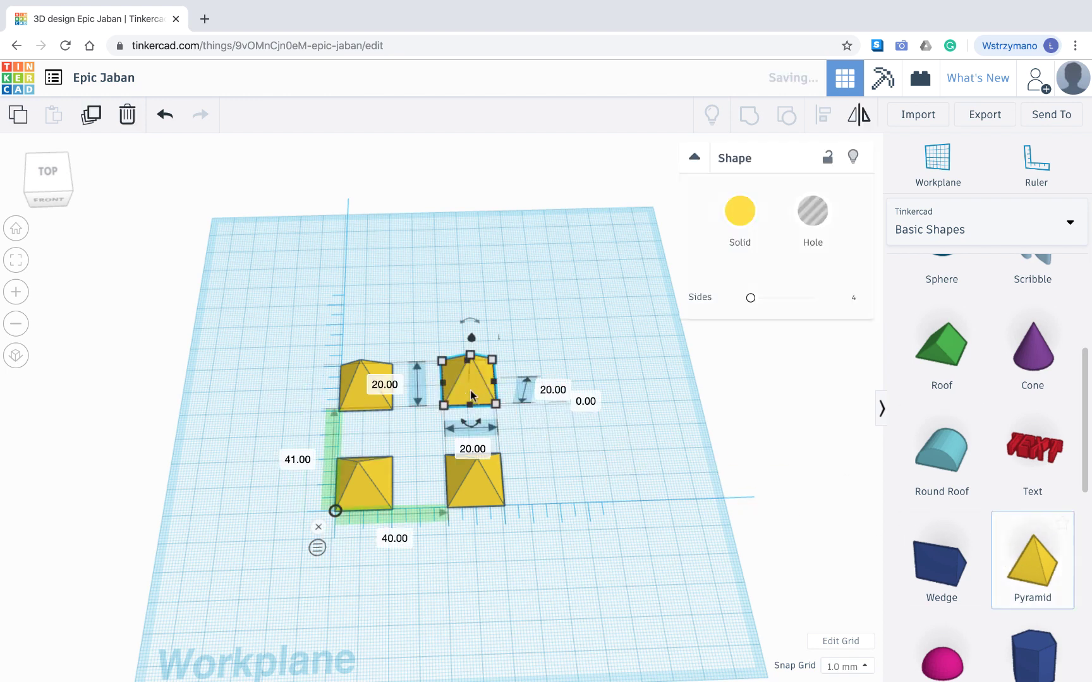
left_click(295, 462)
type("4")
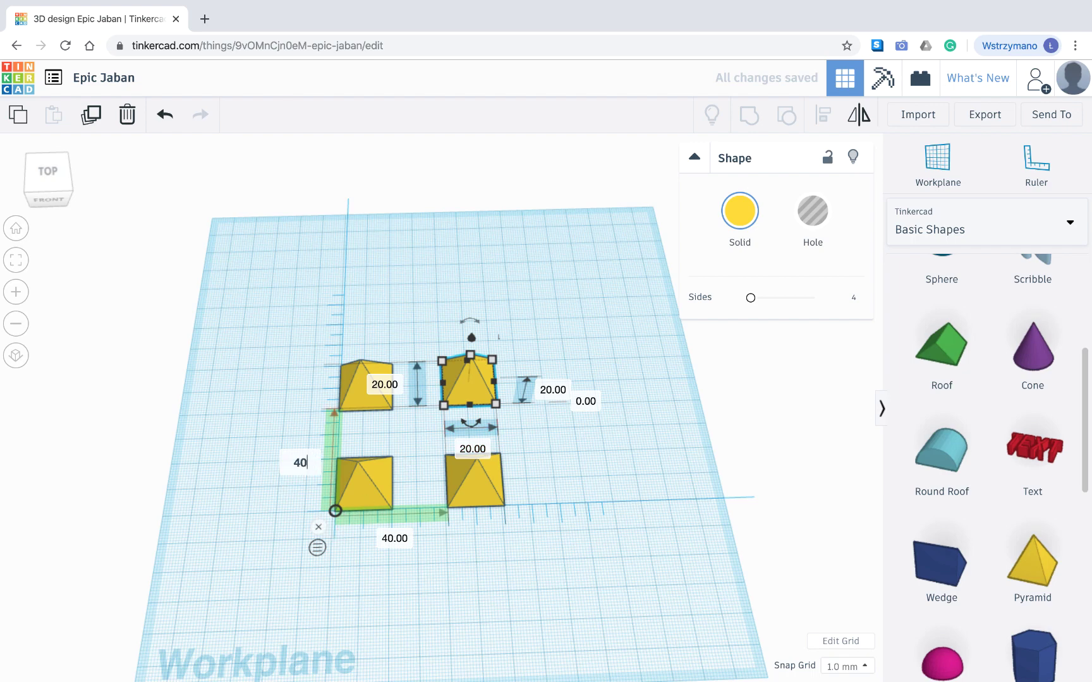
type("0")
key("Return")
left_click(516, 640)
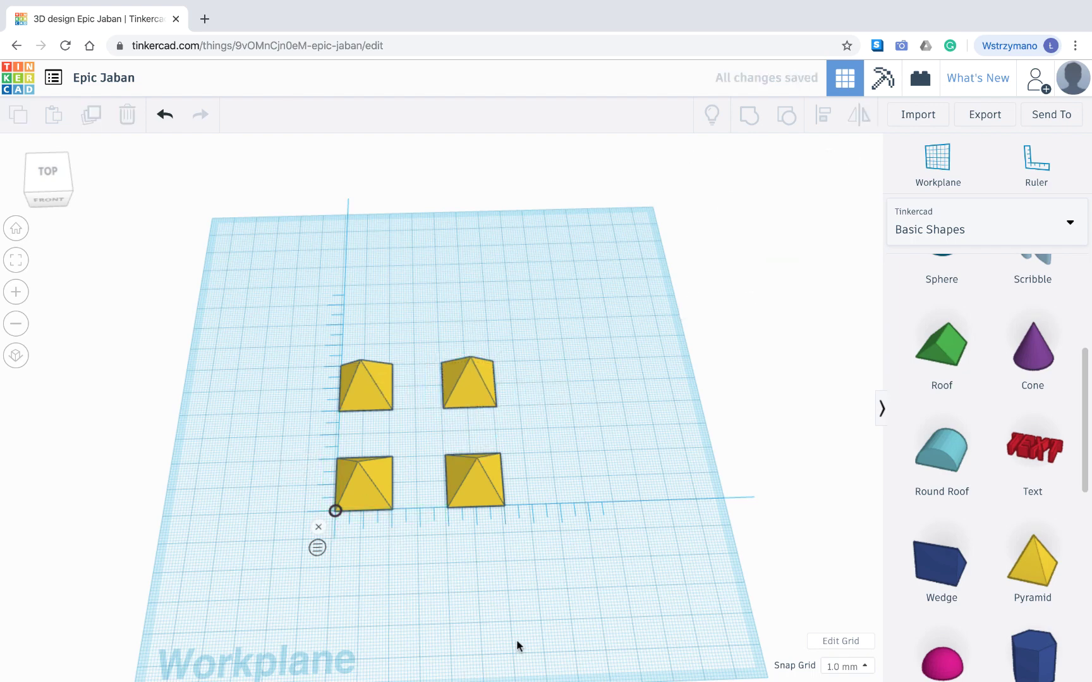
Add a fifth pyramid in the middle of the four and set both its distances from the ruler's origin to 20 mm.
left_click_drag(1030, 570, 416, 426)
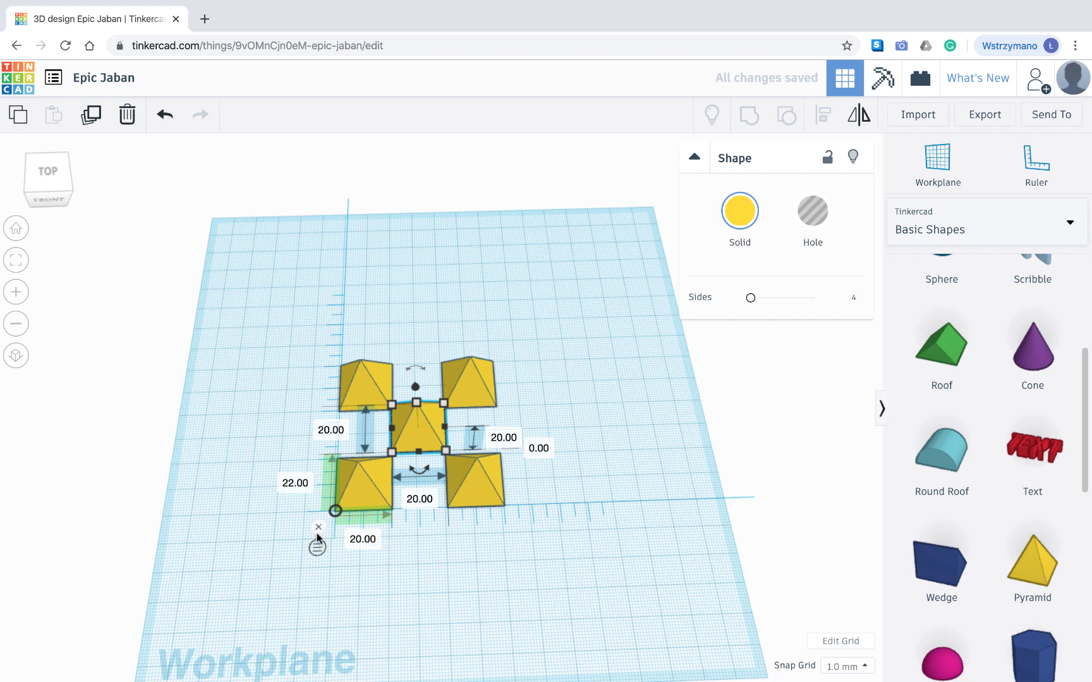
left_click(290, 484)
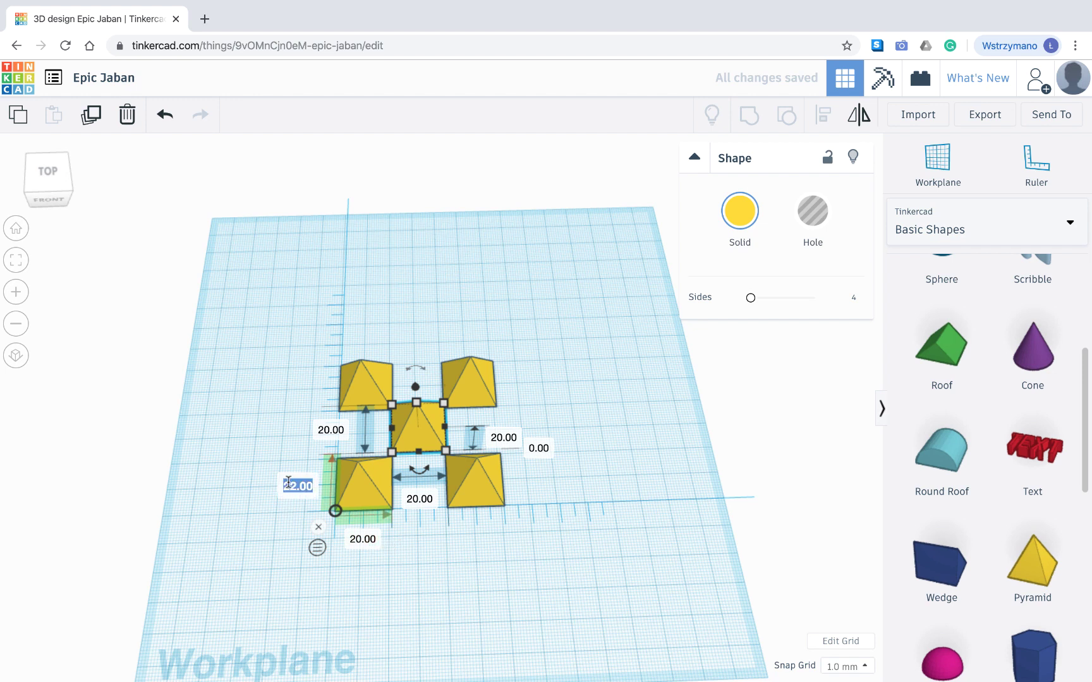
type("20")
key("Return")
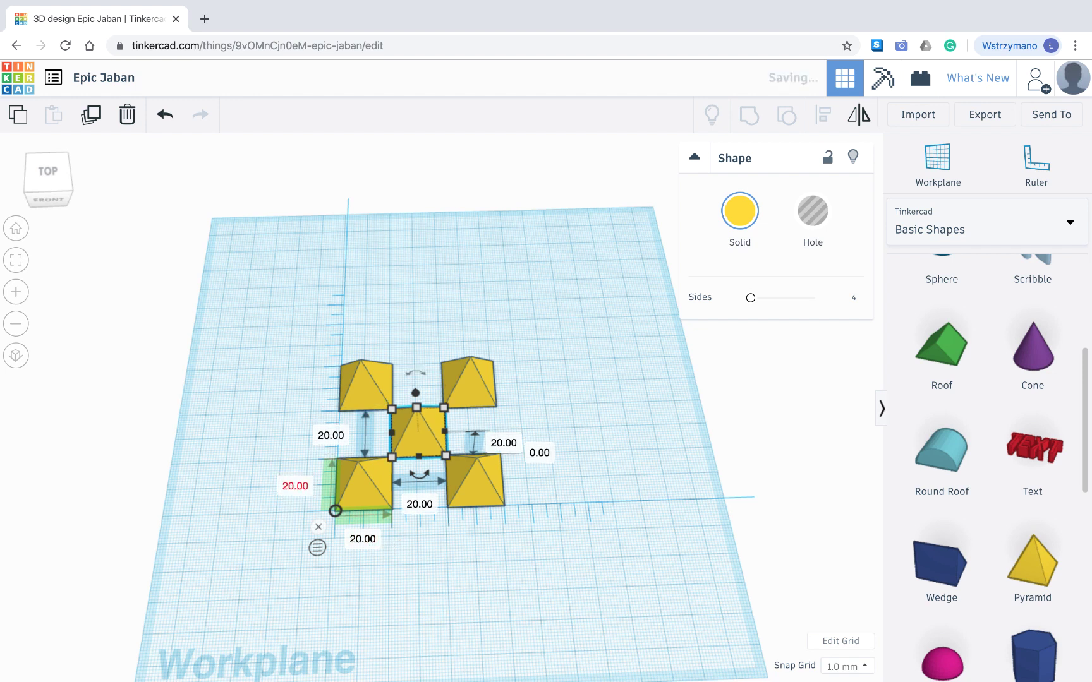
left_click(366, 541)
type("20")
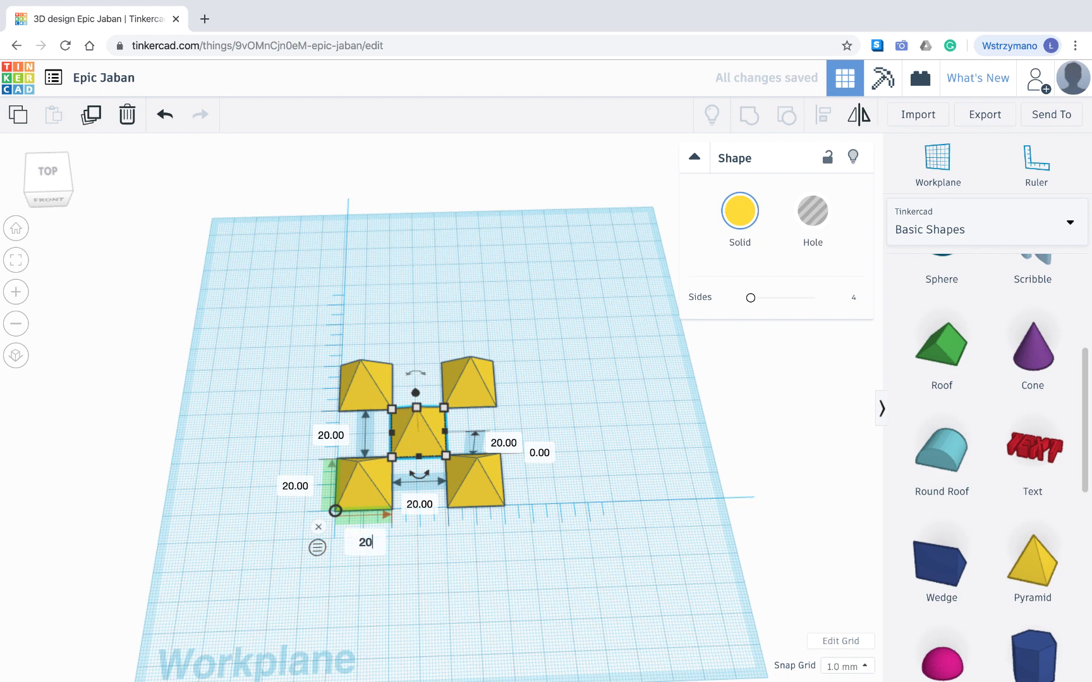
key("Return")
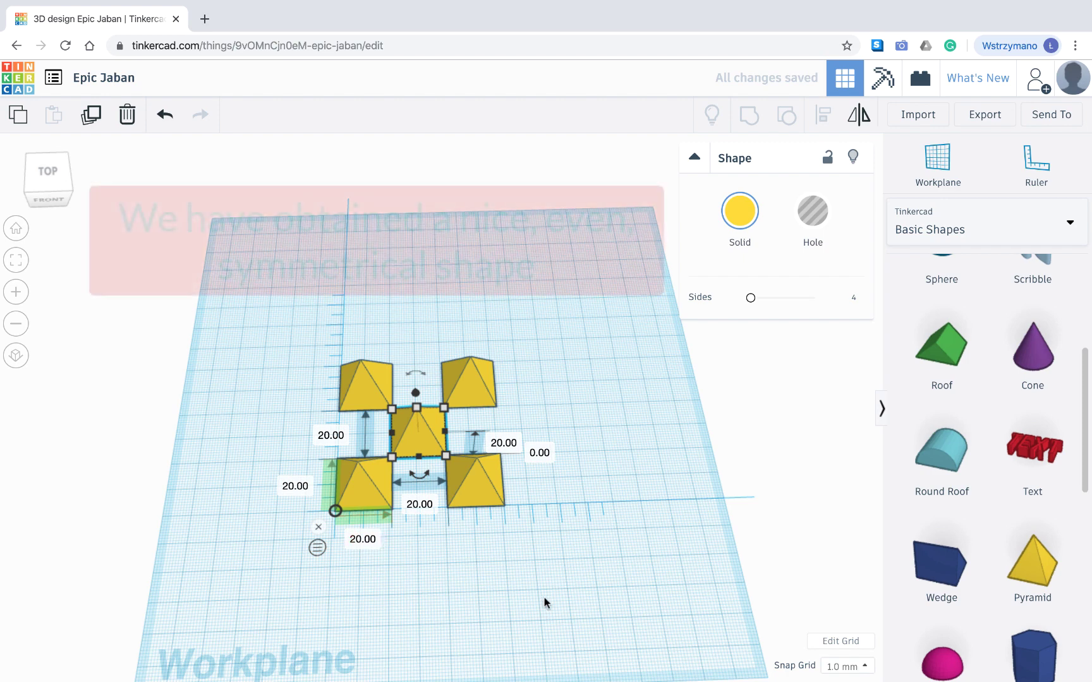
Select all five pyramids and check the overall dimensions of the arrangement against the ruler.
left_click(631, 438)
right_click_drag(632, 438, 616, 503)
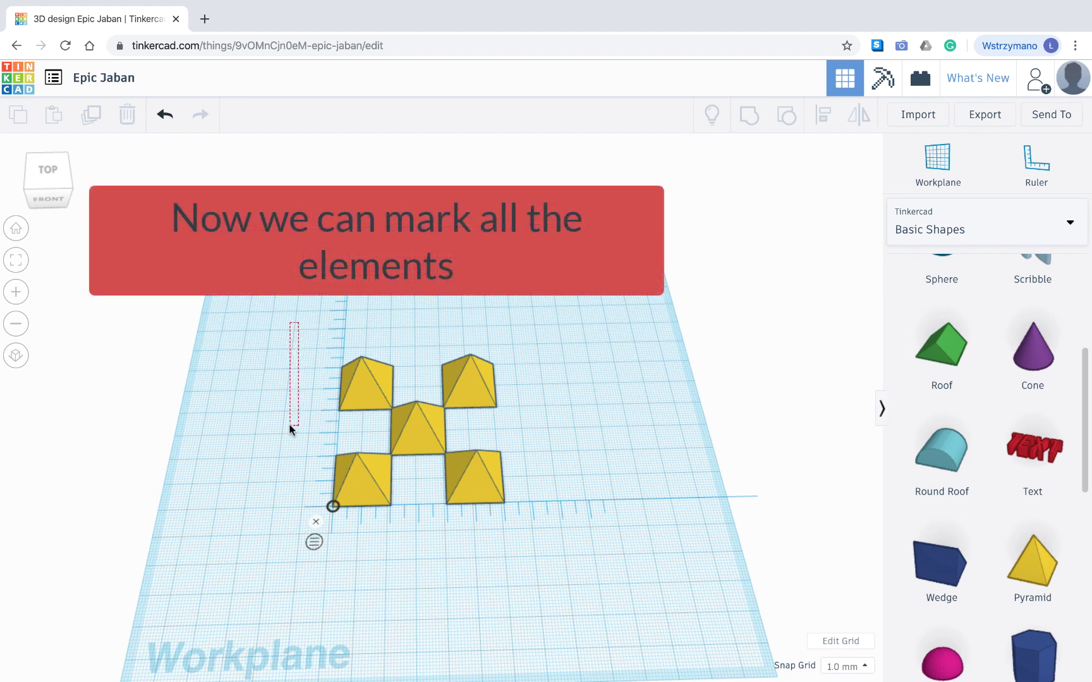
left_click_drag(291, 429, 543, 541)
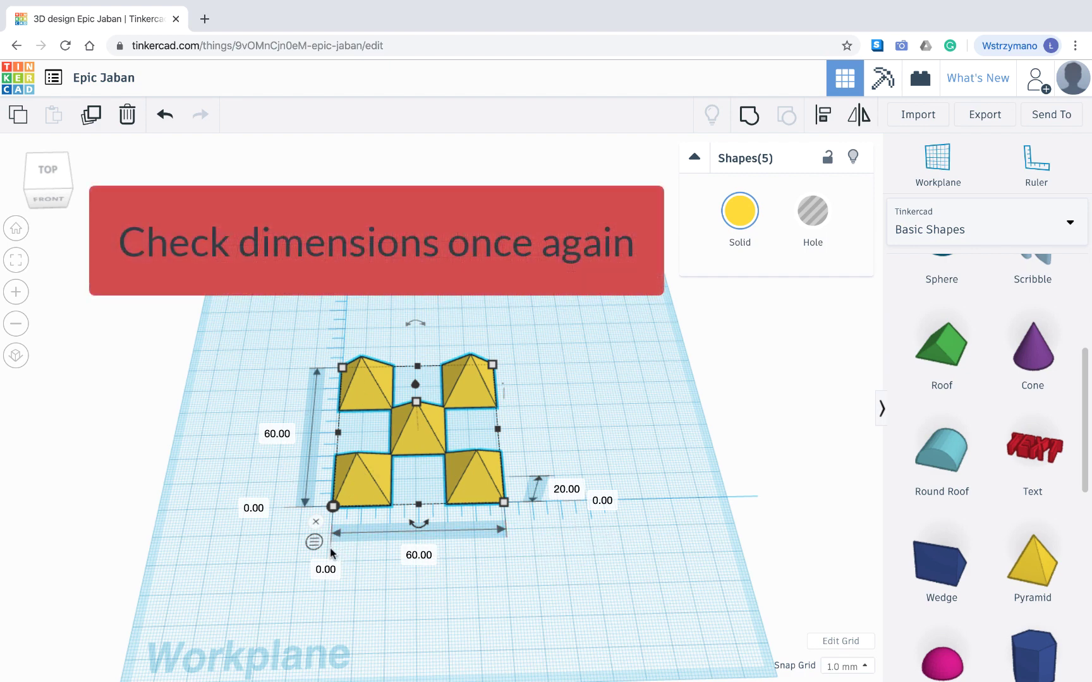
scroll(495, 531, "down", 3)
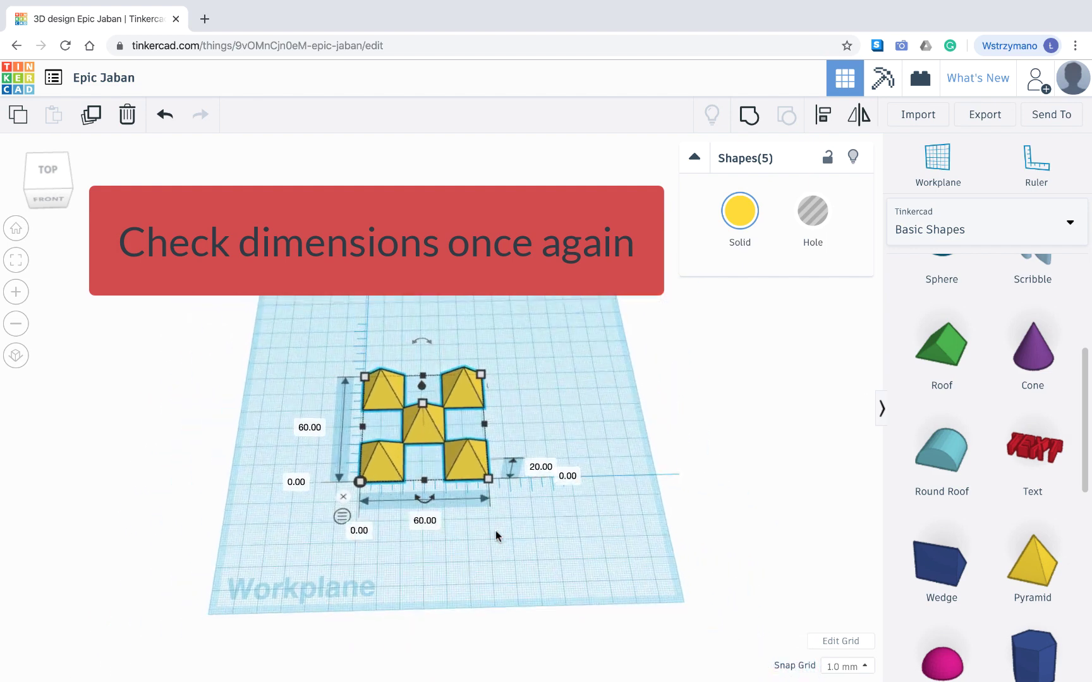
scroll(495, 530, "down", 4)
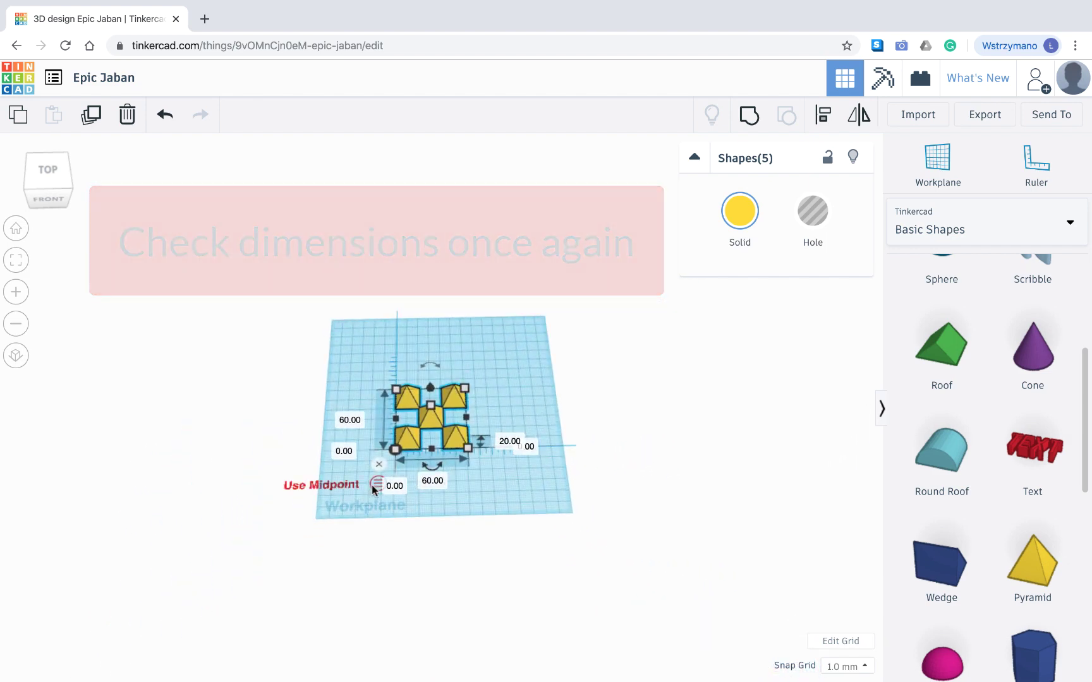
scroll(373, 490, "up", 5)
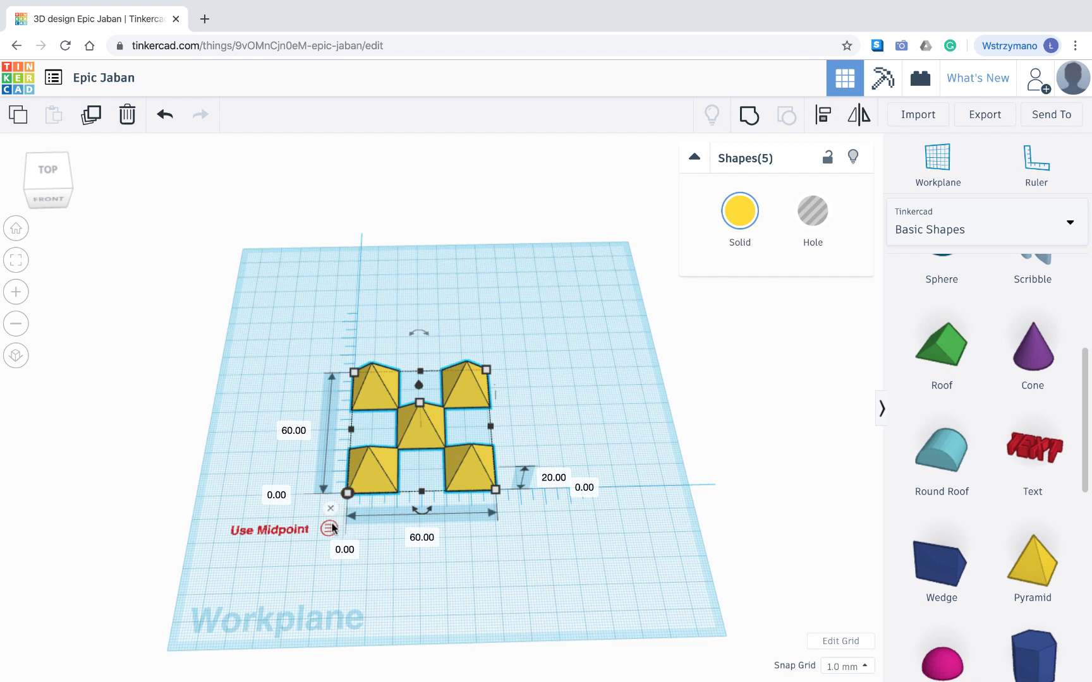
Cycle the ruler through its different orientations and check the width, depth and height of the selected pyramids.
left_click(348, 493)
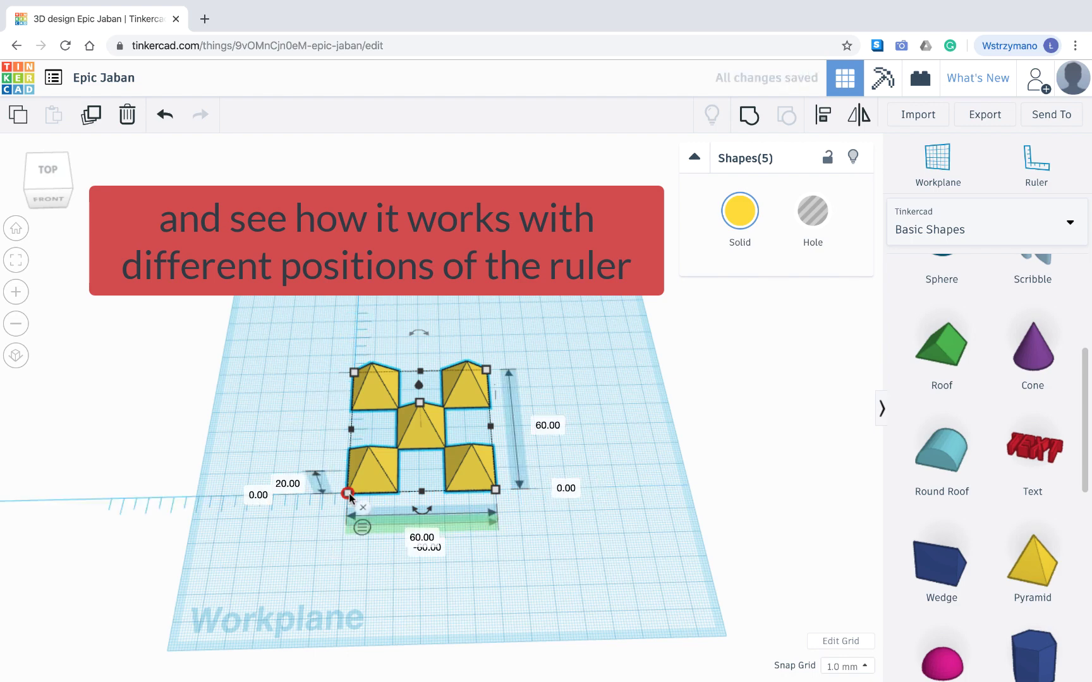
left_click(348, 493)
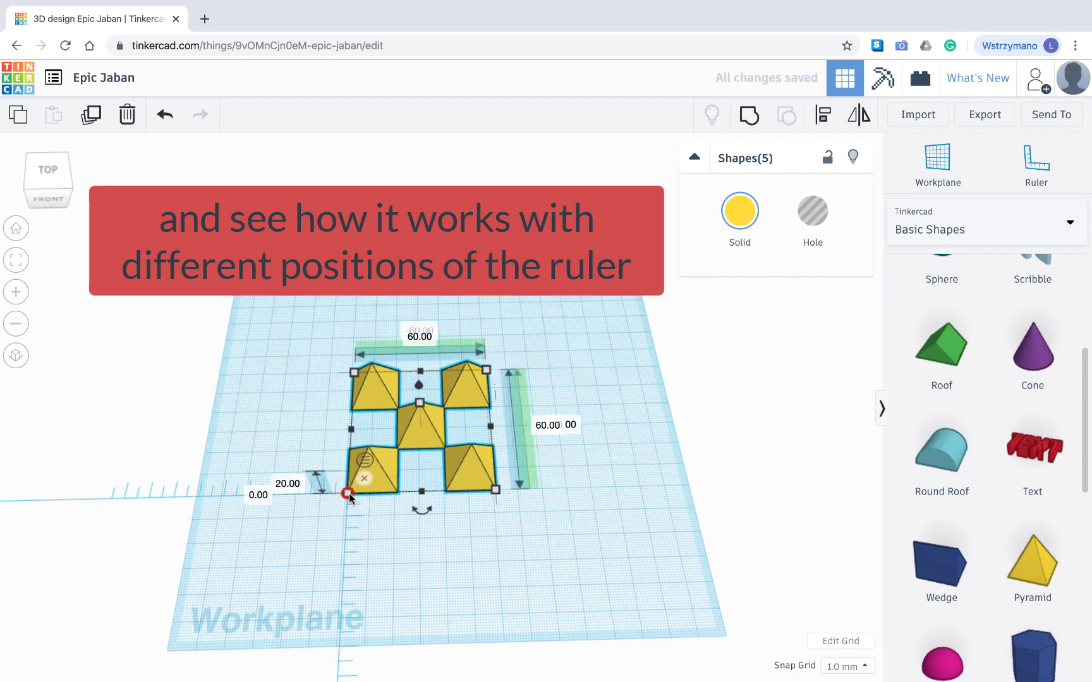
left_click(348, 494)
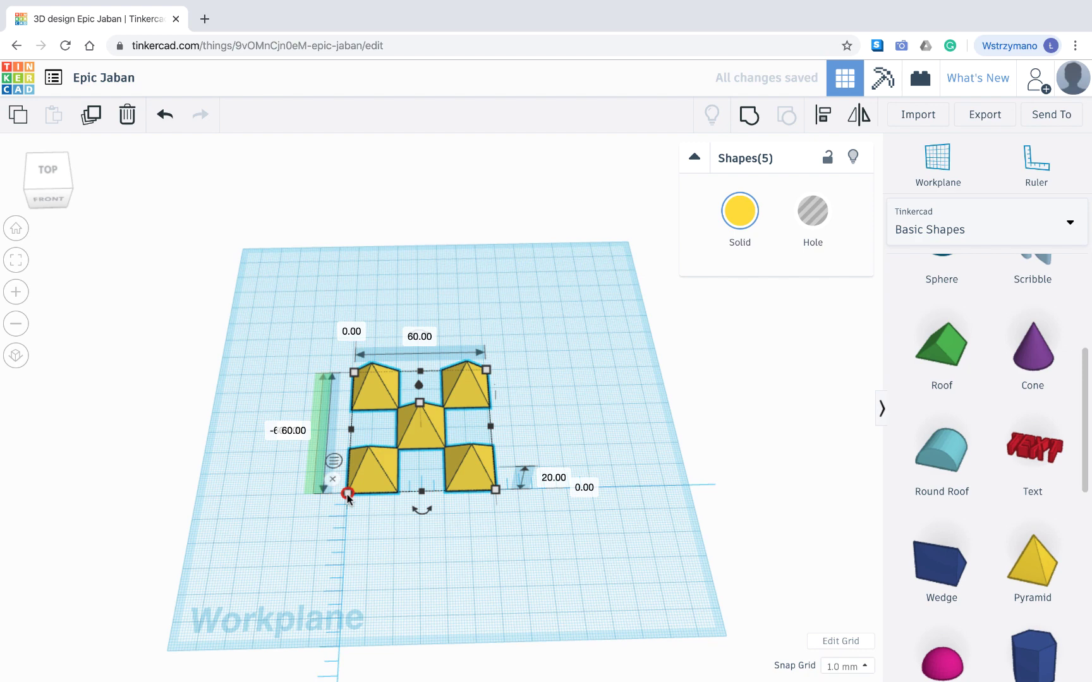
right_click_drag(484, 548, 484, 513)
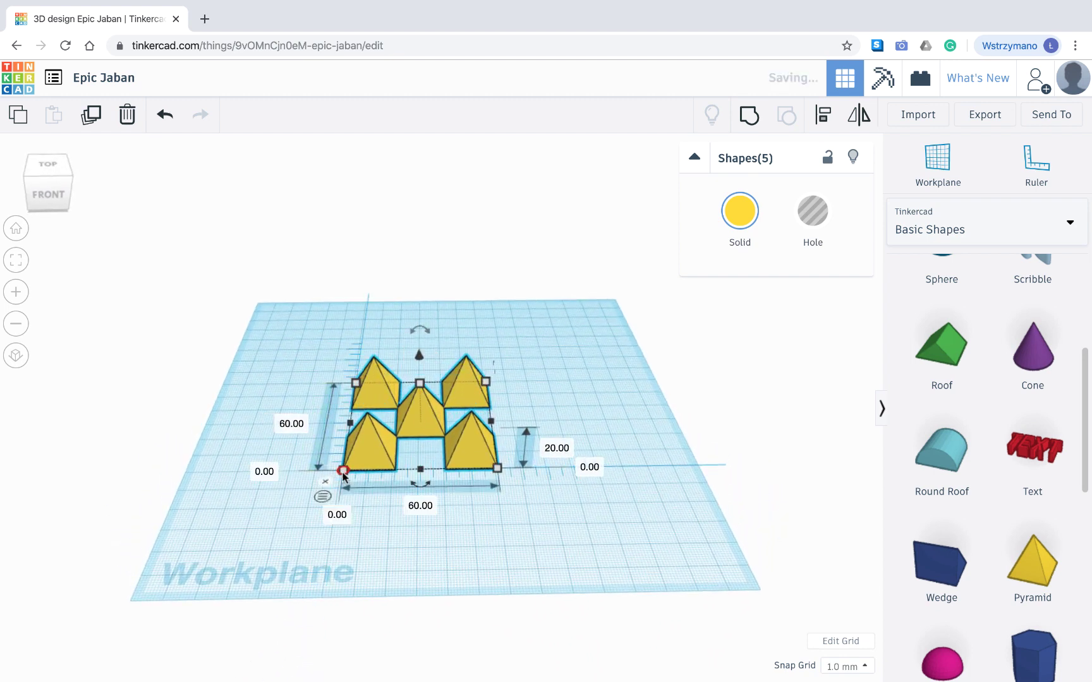
right_click_drag(593, 537, 592, 480)
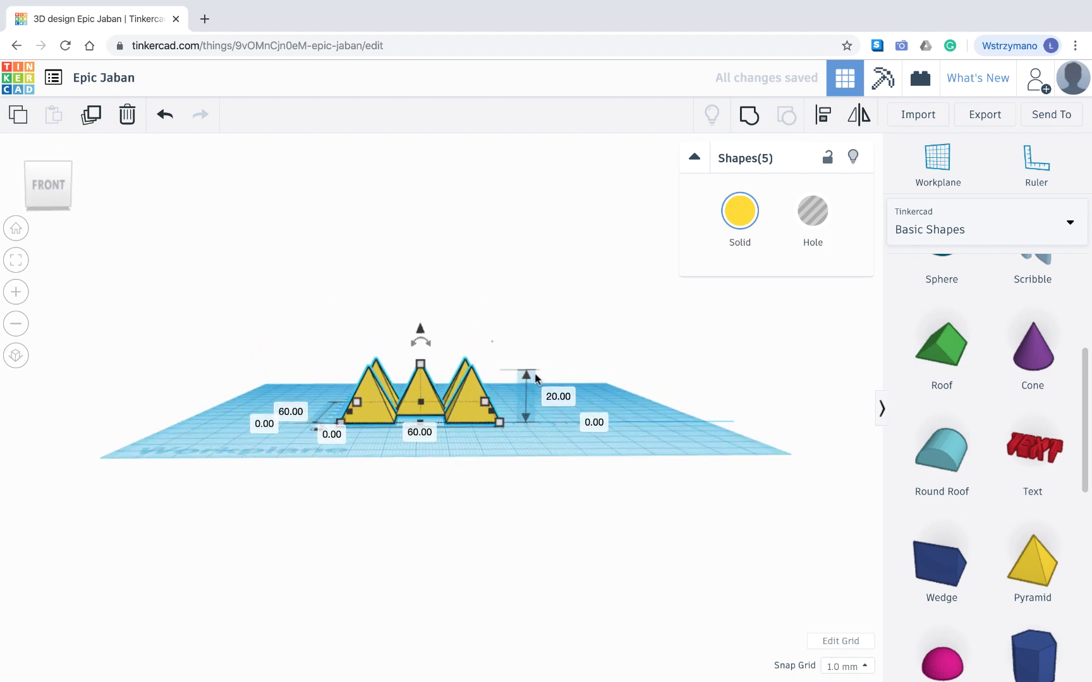
right_click_drag(546, 435, 546, 529)
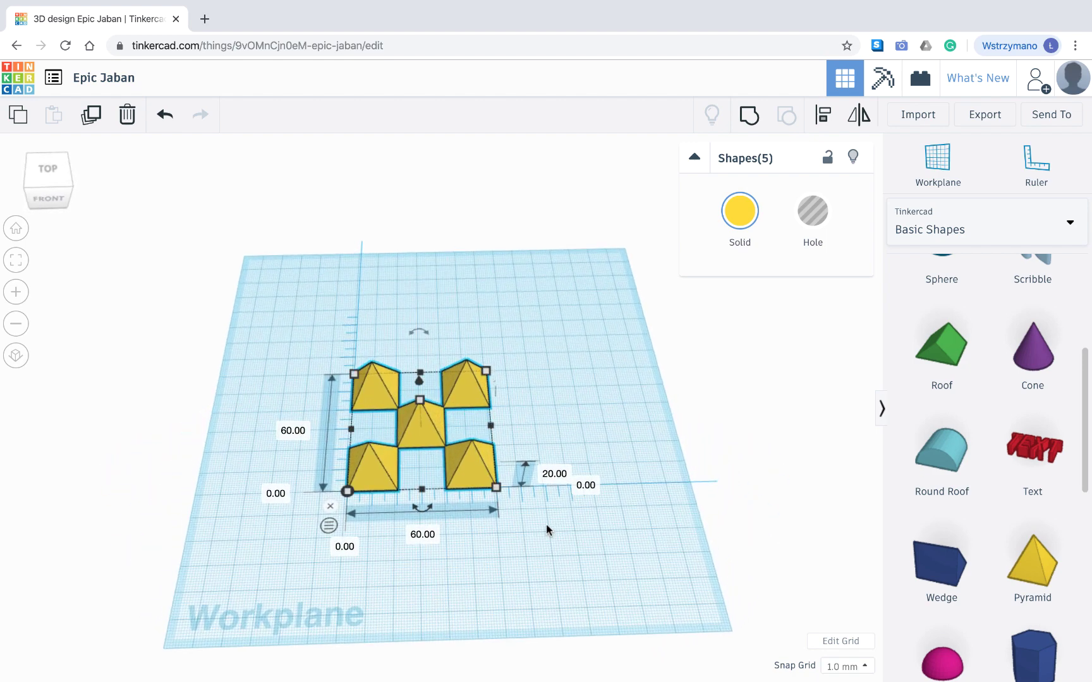
Group the five pyramids into a single object and remove the ruler from the workplane.
left_click(546, 529)
left_click_drag(558, 317, 279, 504)
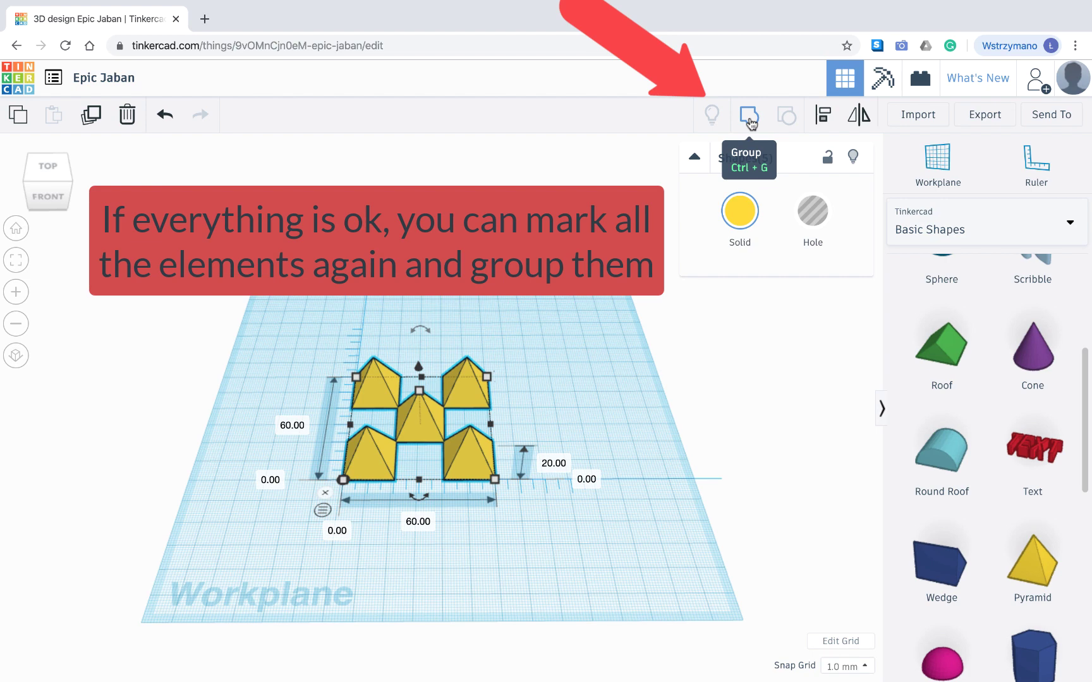
left_click(748, 117)
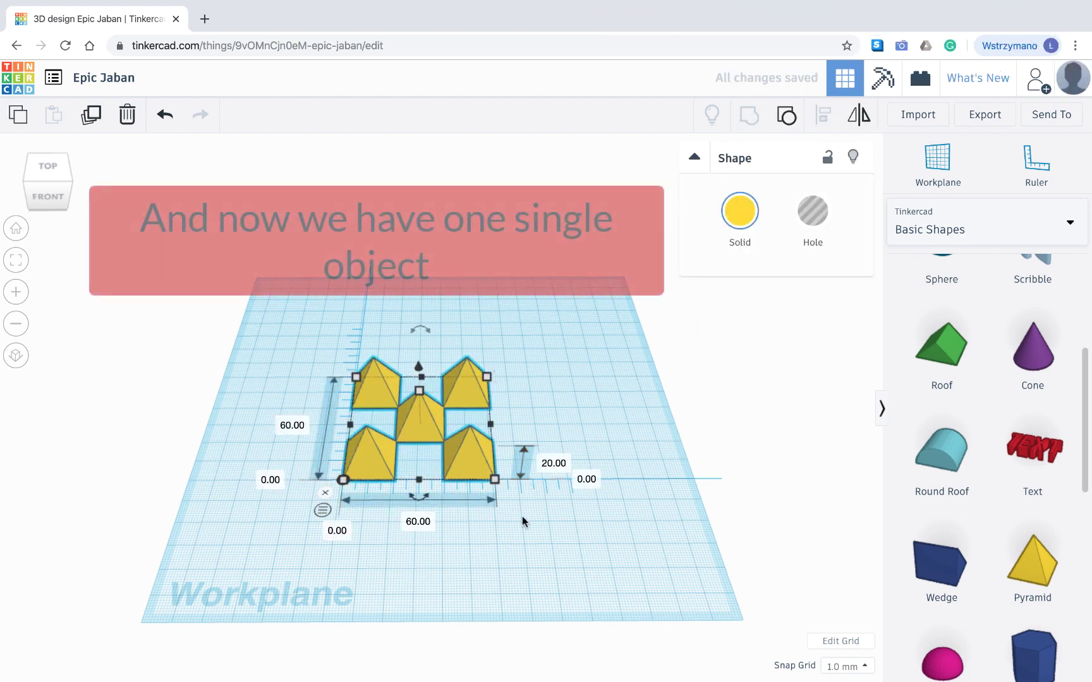
left_click(522, 516)
left_click(323, 492)
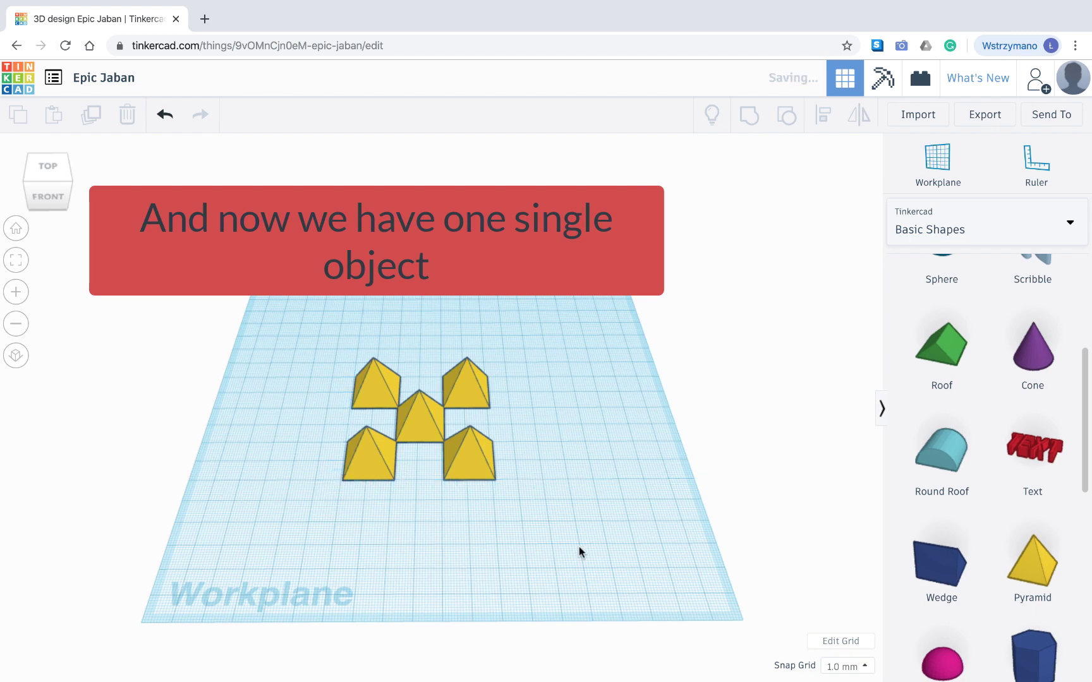
Lift the grouped pyramids above the workplane and tilt the group, including a 22.5° rotation.
right_click_drag(572, 511, 568, 555)
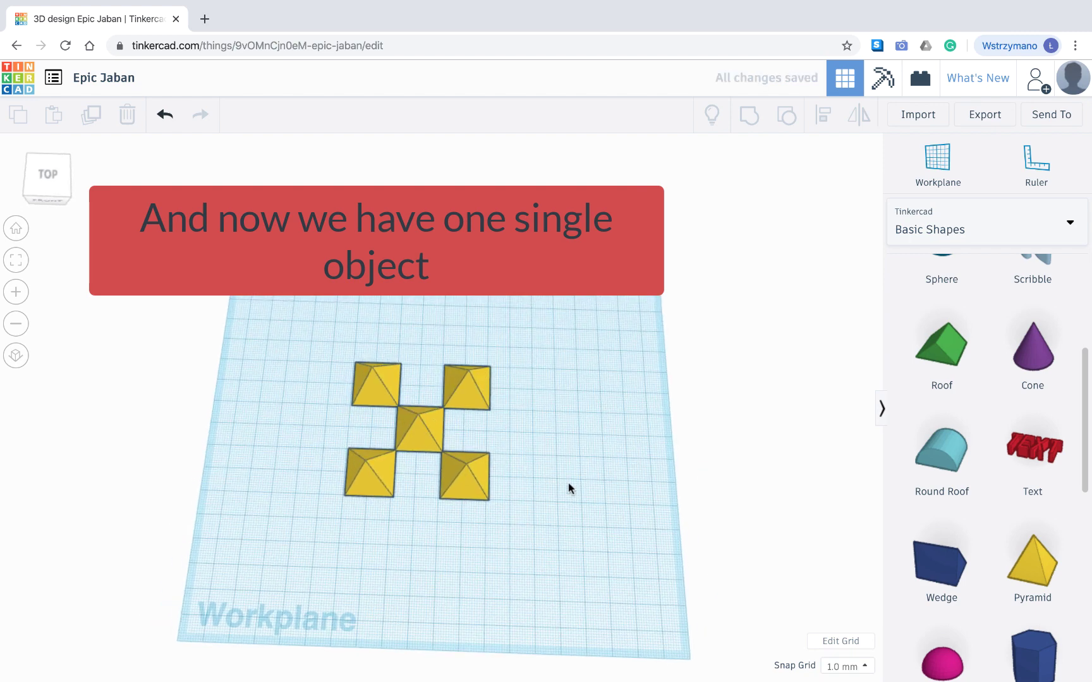
right_click_drag(568, 485, 583, 444)
left_click(407, 418)
right_click_drag(407, 419, 417, 379)
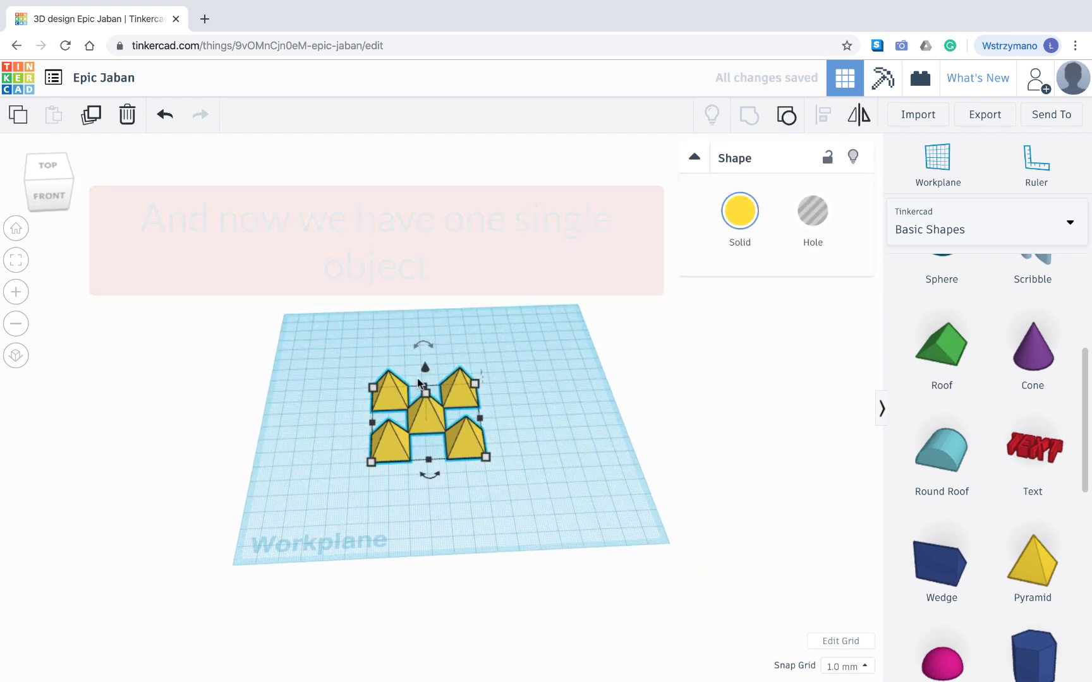
left_click_drag(424, 368, 487, 297)
mouse_move(422, 302)
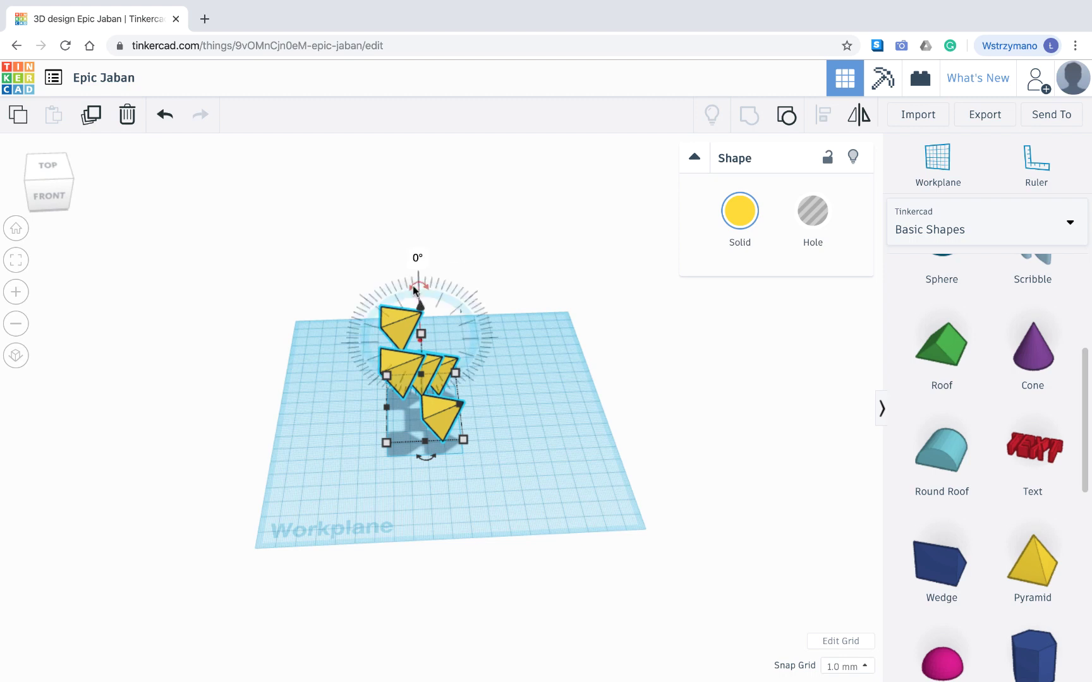
left_click_drag(416, 288, 465, 306)
left_click_drag(504, 371, 412, 311)
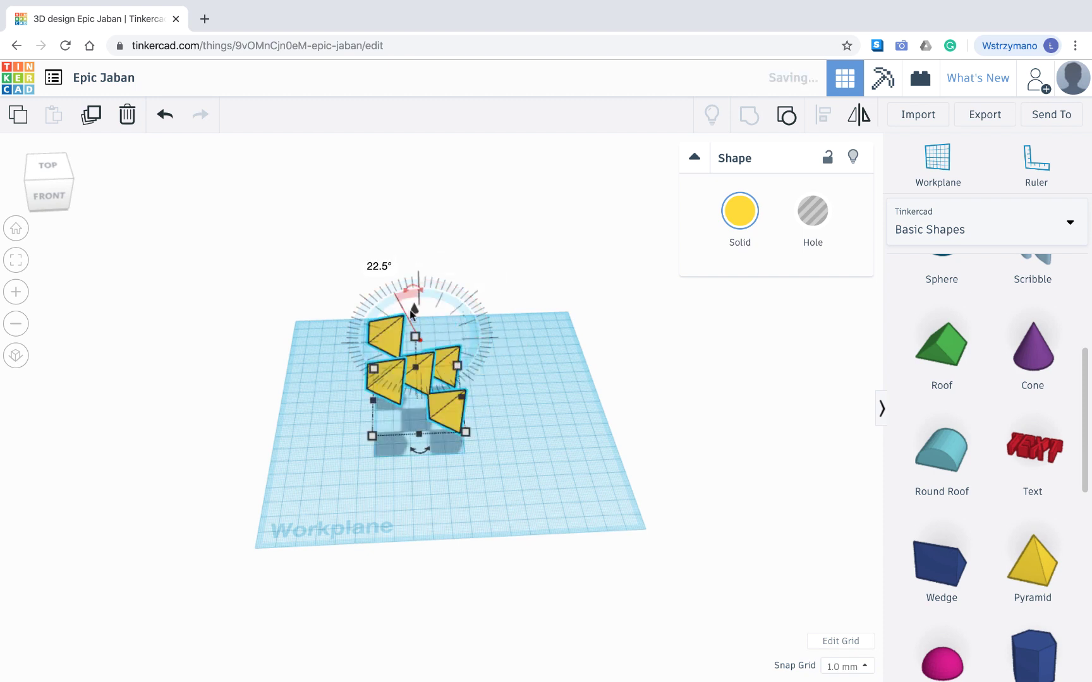
Move the tilted group across the workplane as one object and delete it to clear the workplane.
left_click(543, 353)
right_click_drag(544, 354, 435, 350)
left_click(426, 391)
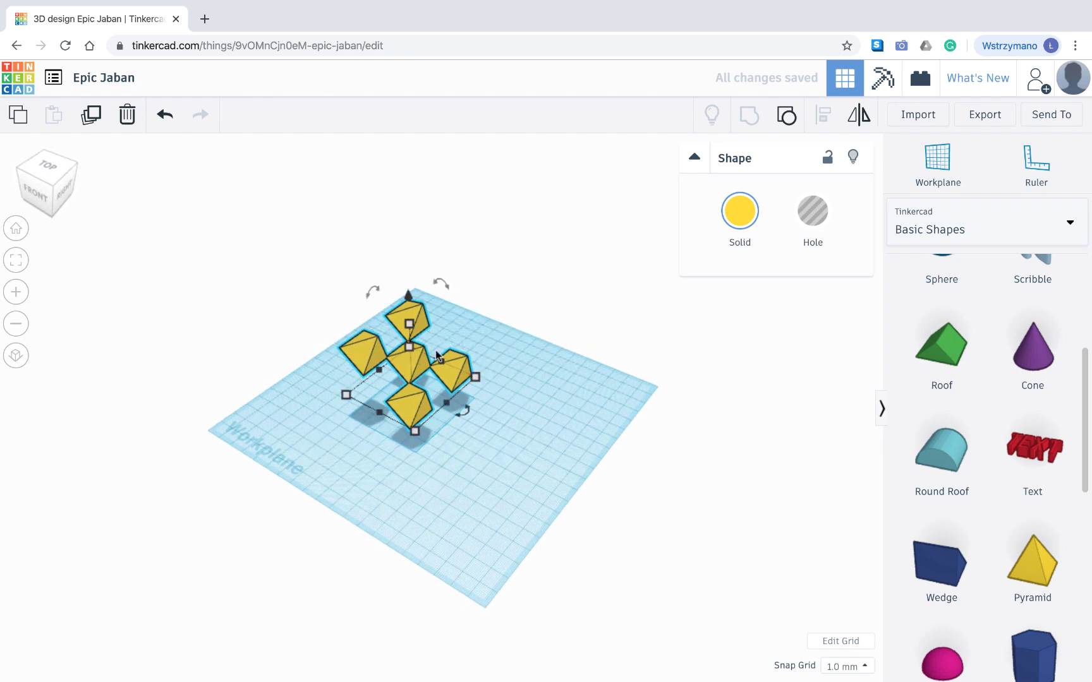
left_click_drag(440, 419, 360, 427)
right_click_drag(529, 423, 685, 419)
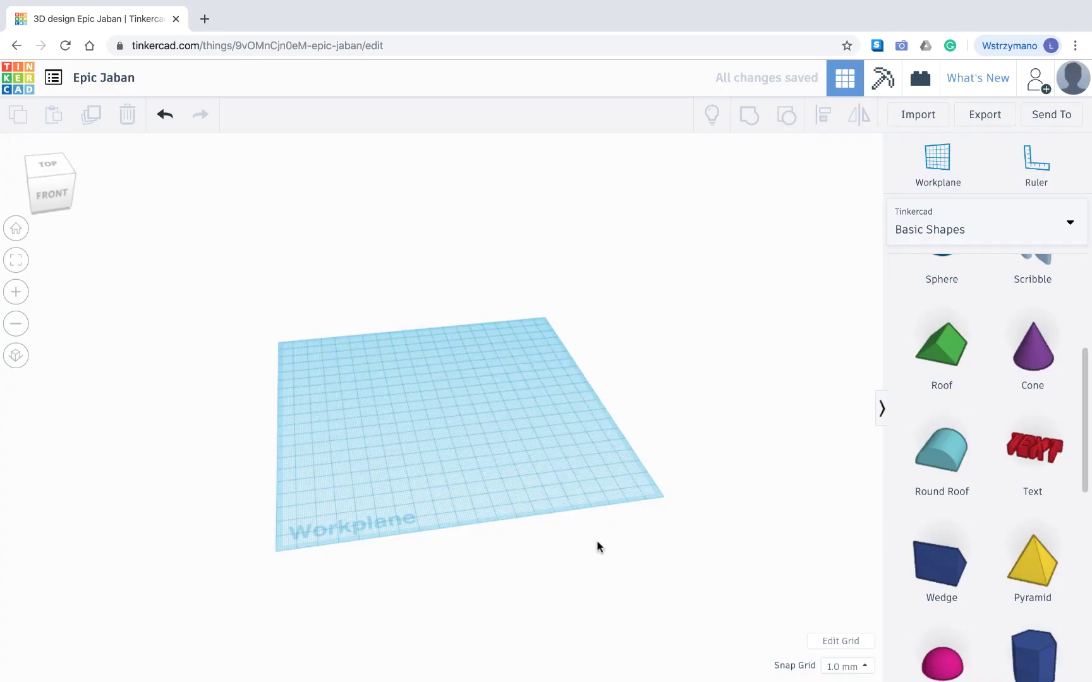
Add a new pyramid to the empty workplane and set its base to 40 by 40 mm.
left_click_drag(1060, 565, 378, 433)
right_click_drag(629, 409, 582, 432)
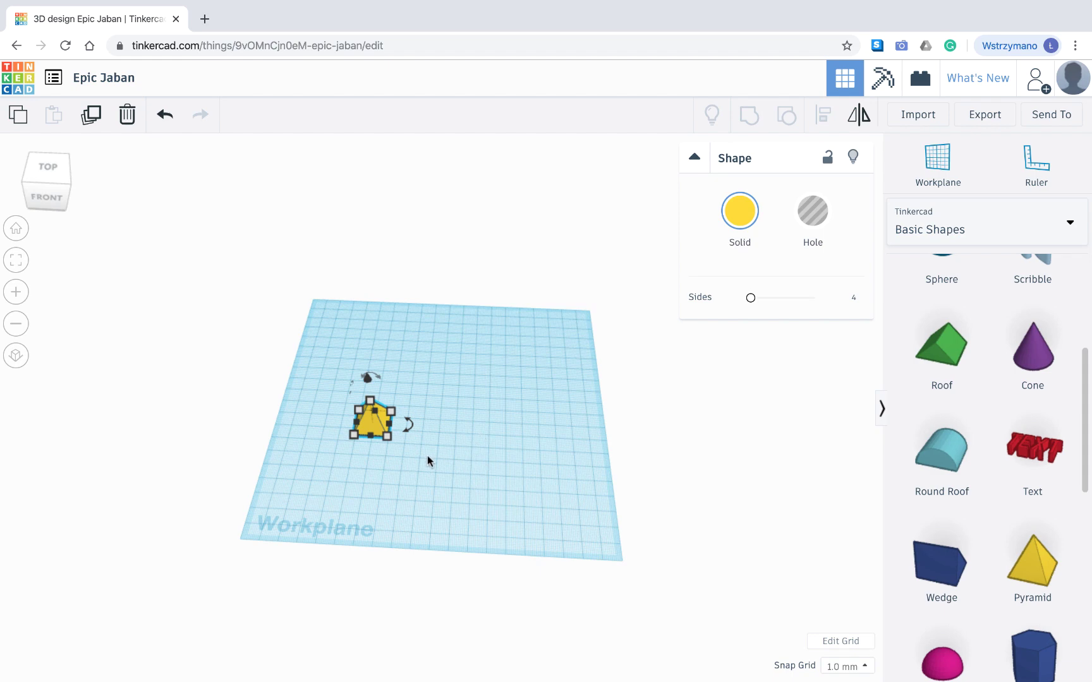
scroll(427, 456, "up", 3)
right_click_drag(455, 466, 404, 424)
scroll(474, 444, "up", 5)
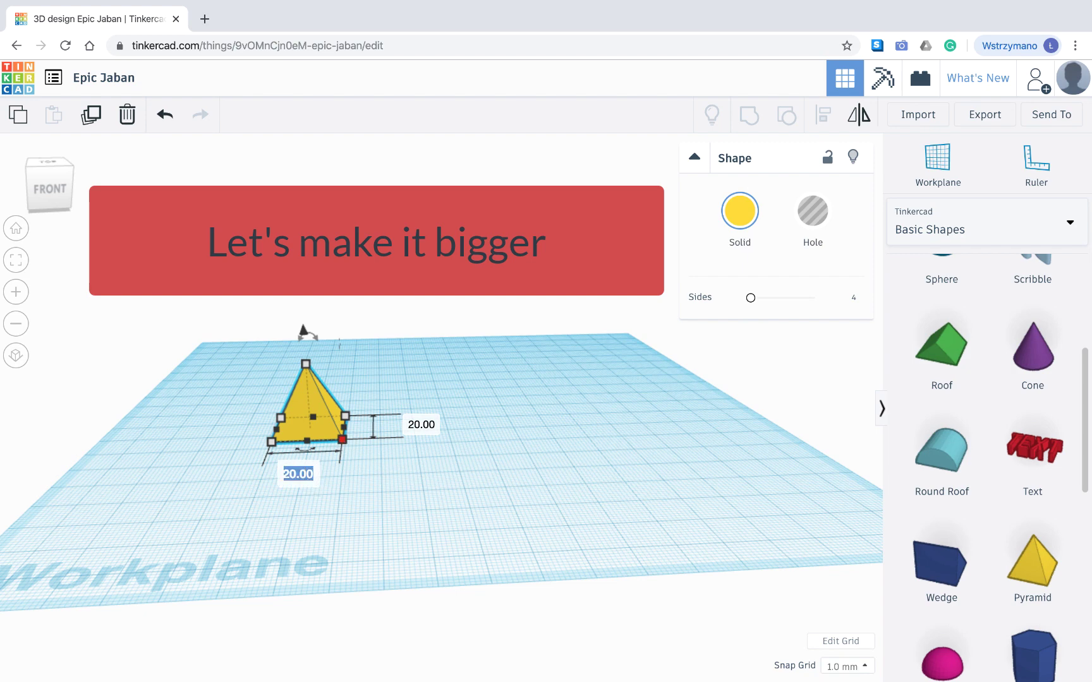
key("Tab")
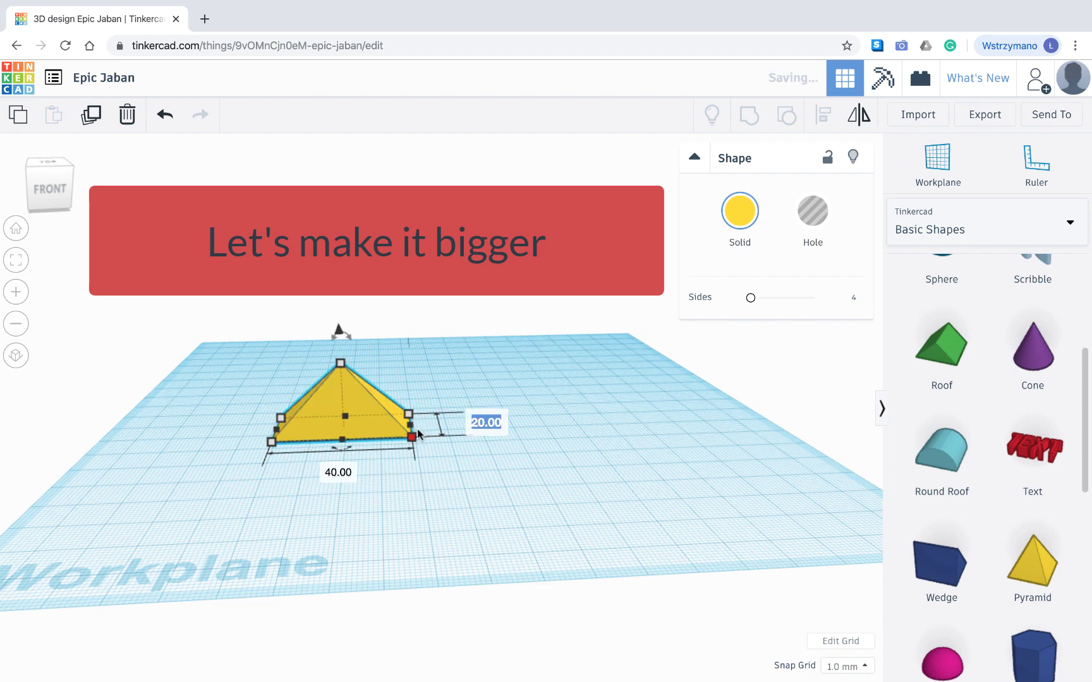
type("40")
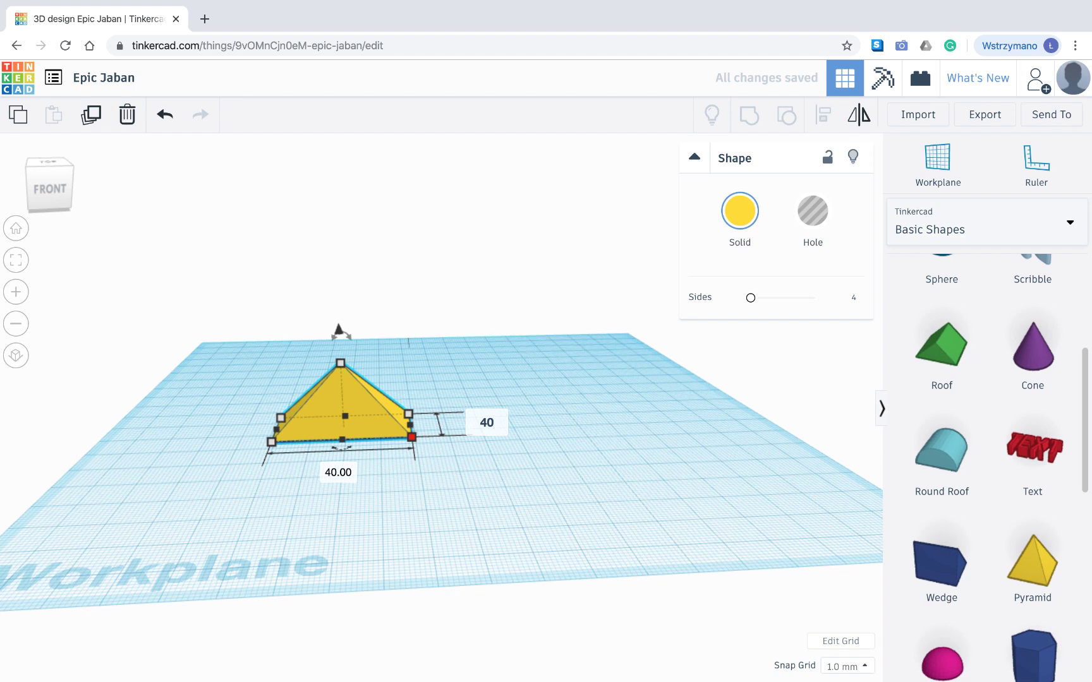
key("Return")
Set the new pyramid's height to 40 mm.
mouse_move(339, 374)
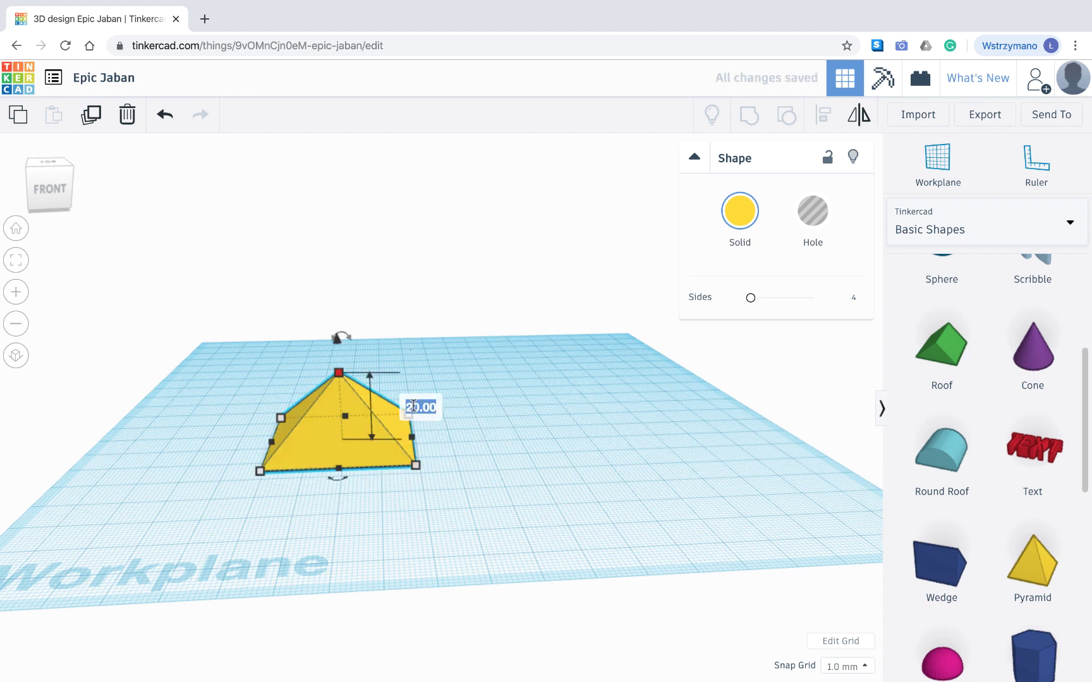
type("40")
key("Return")
left_click(596, 468)
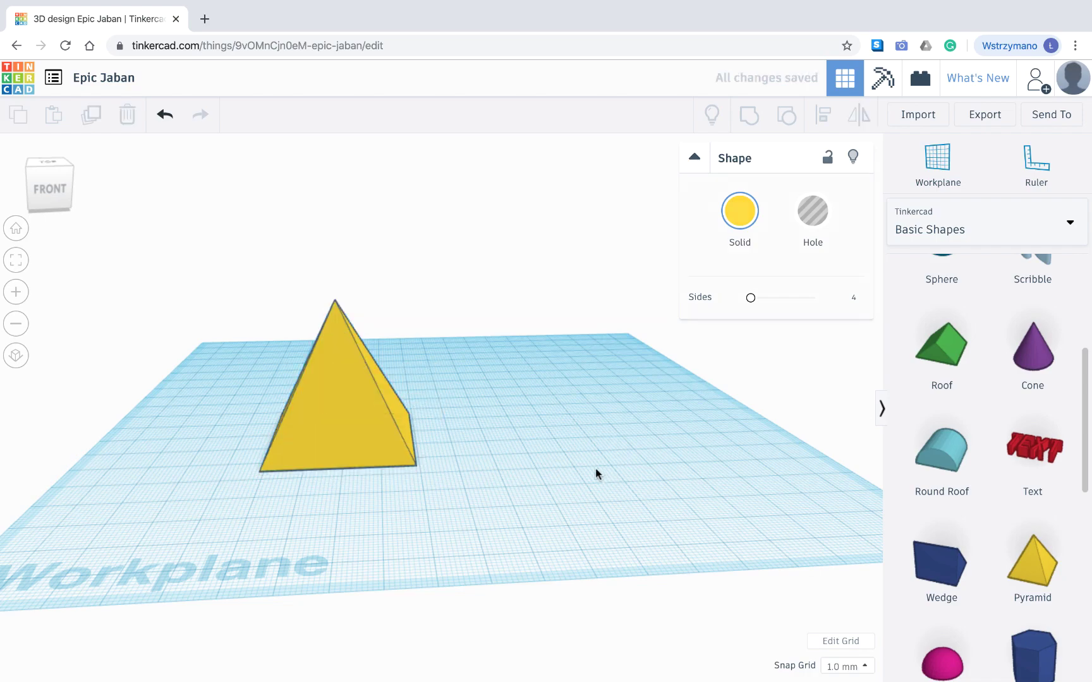
Add a second, default-size pyramid on the workplane just to the right of the large one.
mouse_move(578, 426)
right_mouse_down()
mouse_move(393, 544)
mouse_move(285, 500)
mouse_move(307, 415)
mouse_move(470, 446)
mouse_move(572, 419)
right_mouse_up()
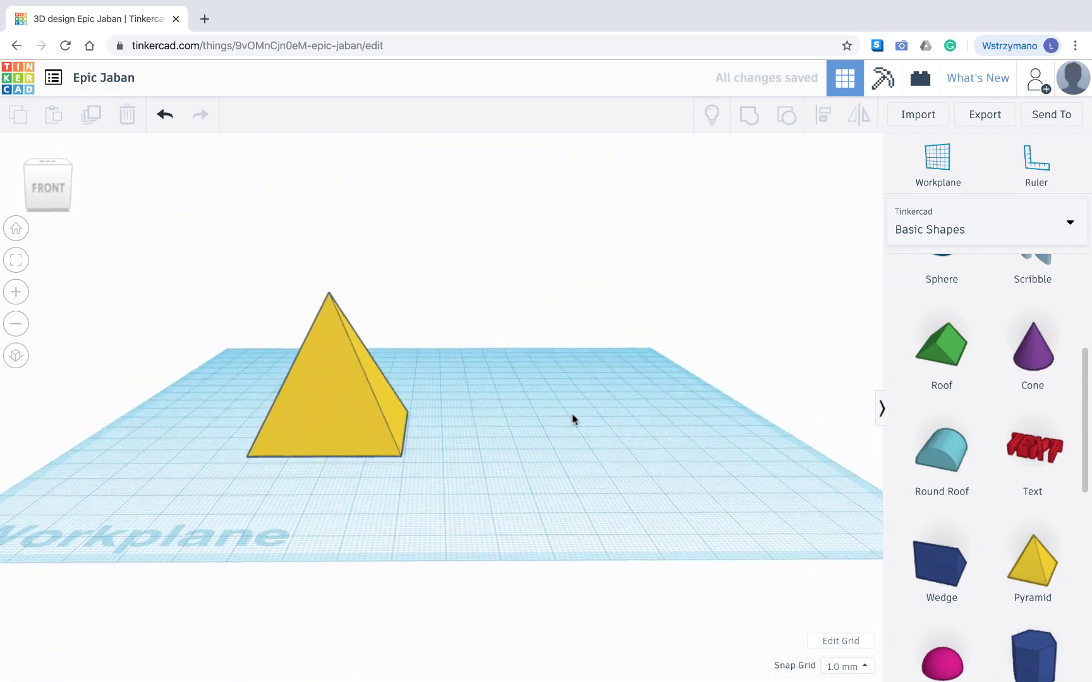
left_click_drag(1040, 559, 469, 437)
mouse_move(611, 412)
right_mouse_down()
mouse_move(438, 546)
mouse_move(381, 536)
mouse_move(484, 541)
mouse_move(555, 512)
mouse_move(594, 401)
mouse_move(623, 395)
mouse_move(606, 415)
right_mouse_up()
left_click(600, 395)
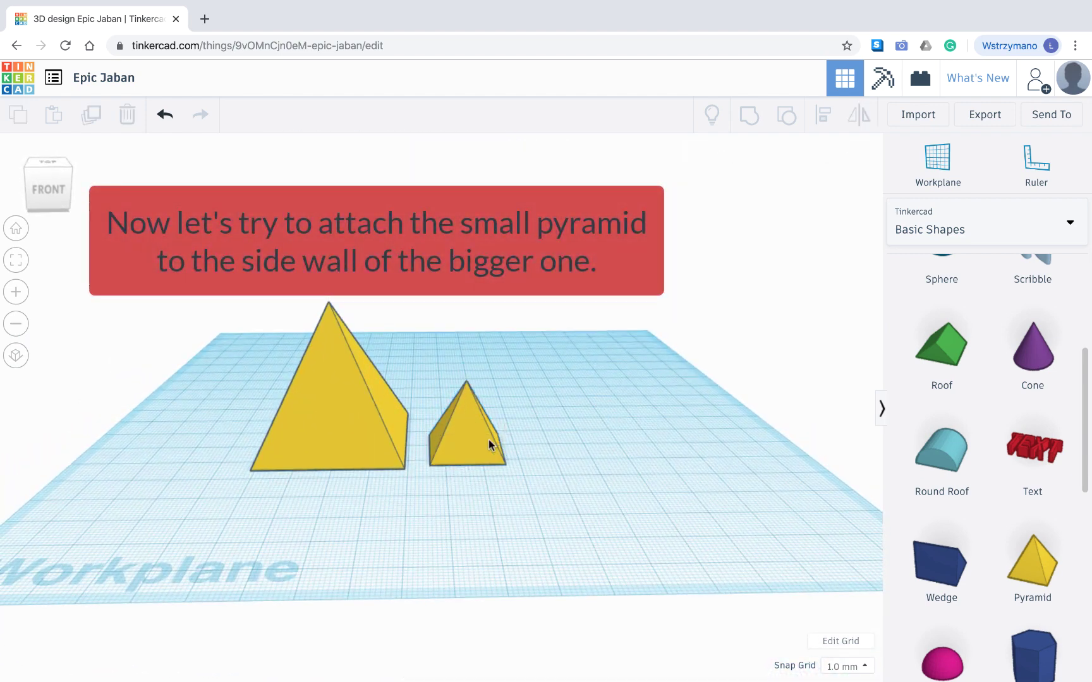
Raise the small pyramid 8 mm above the workplane.
left_click(477, 449)
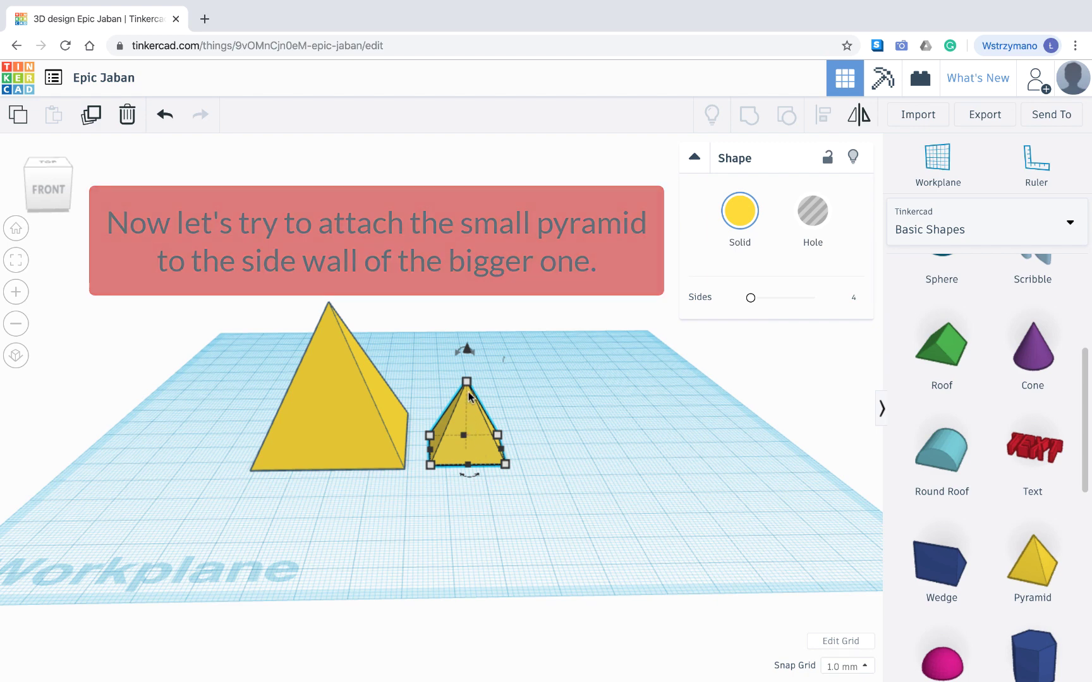
left_click_drag(469, 350, 467, 319)
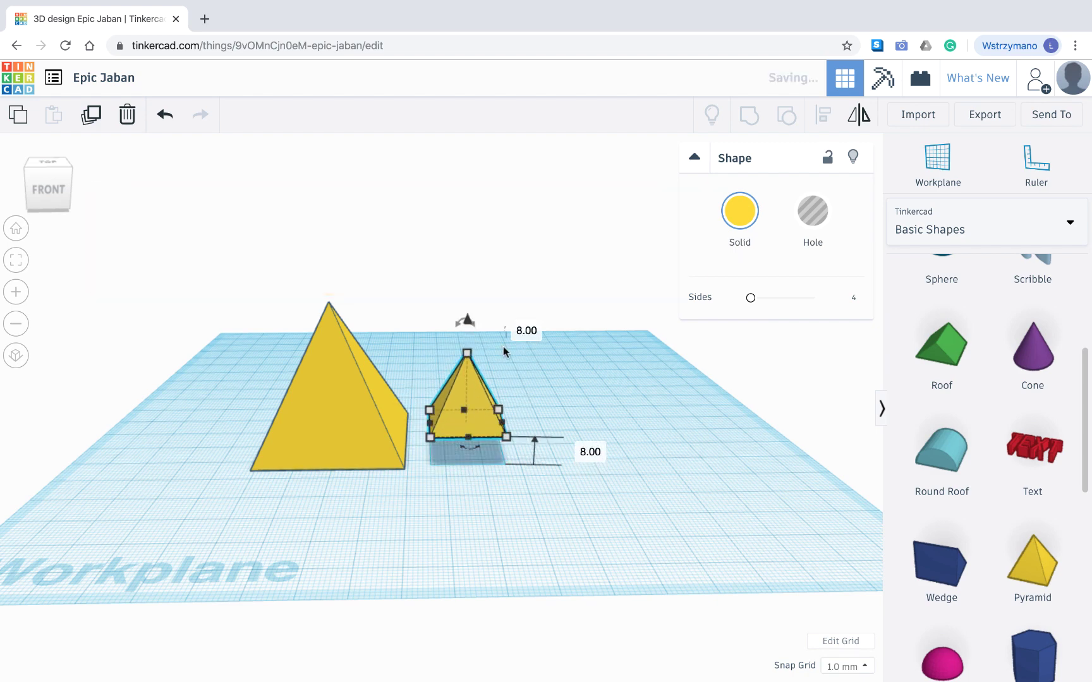
left_click(617, 403)
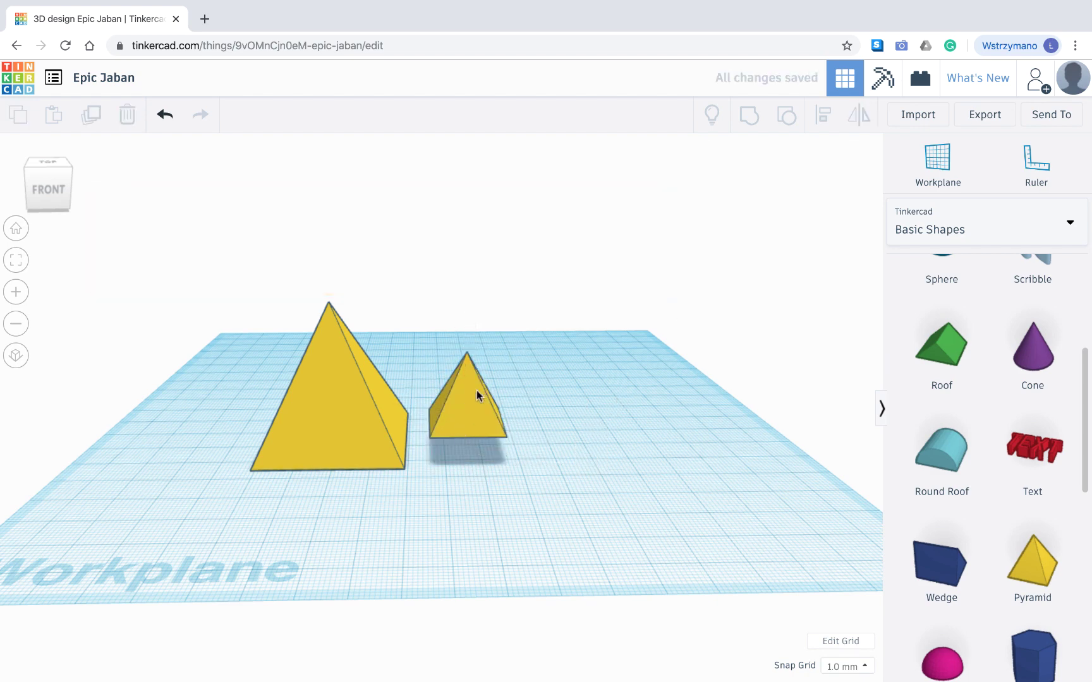
Rotate the small pyramid by -67.5° in the front view so its base turns towards the large pyramid's side wall.
right_click_drag(580, 553, 290, 338)
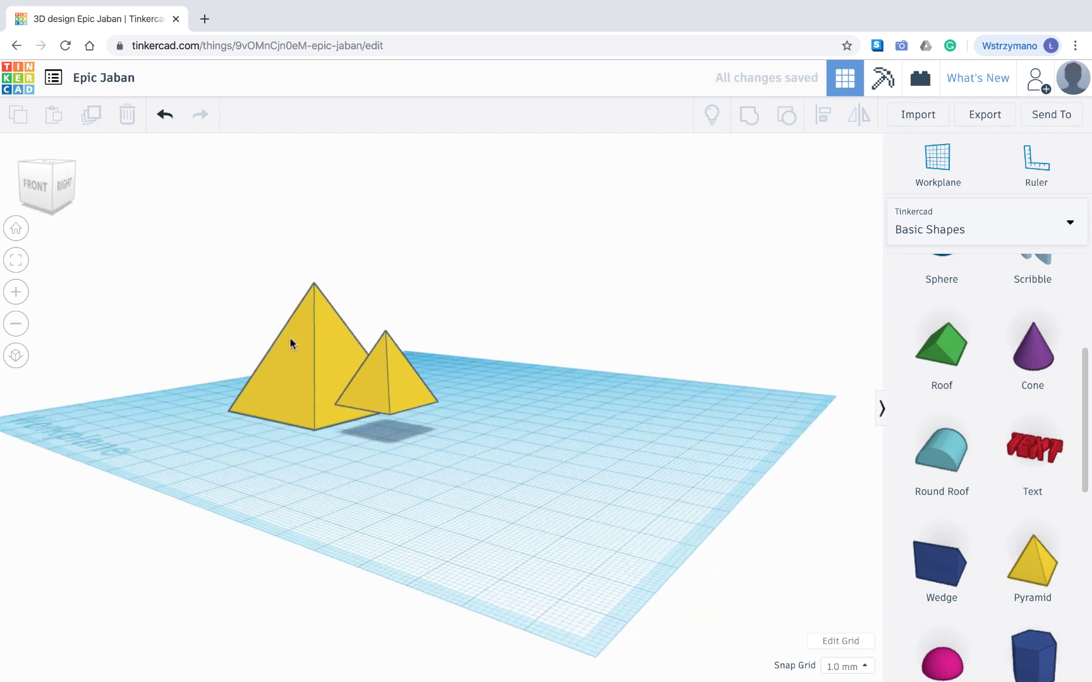
right_click_drag(318, 467, 441, 451)
left_click(461, 371)
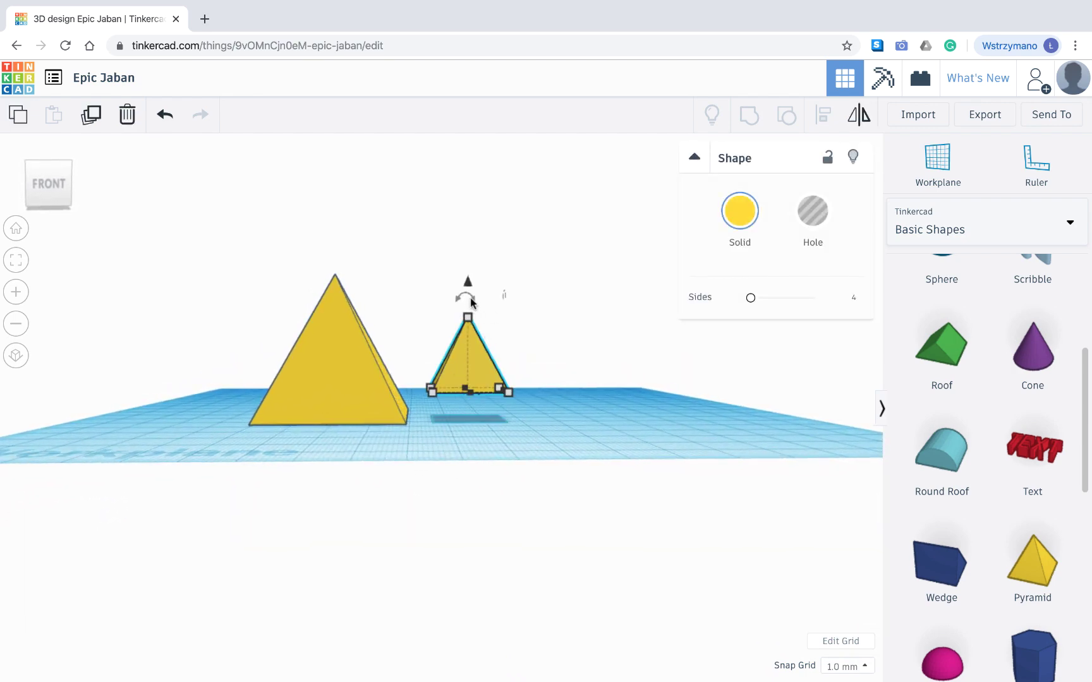
left_click_drag(470, 298, 503, 336)
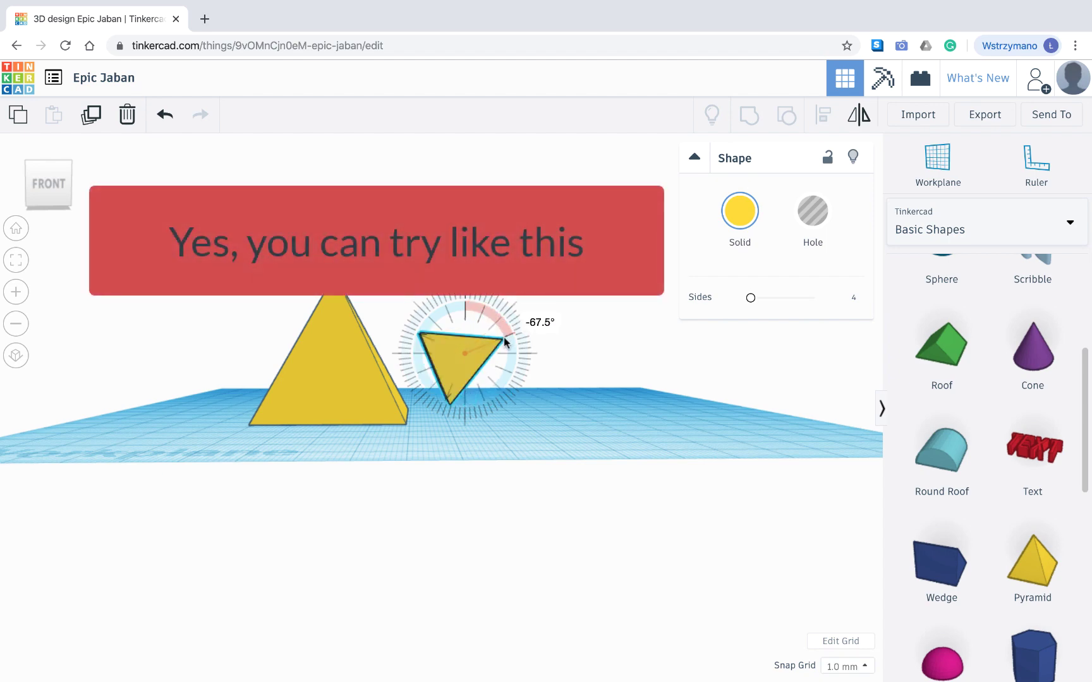
left_click(565, 415)
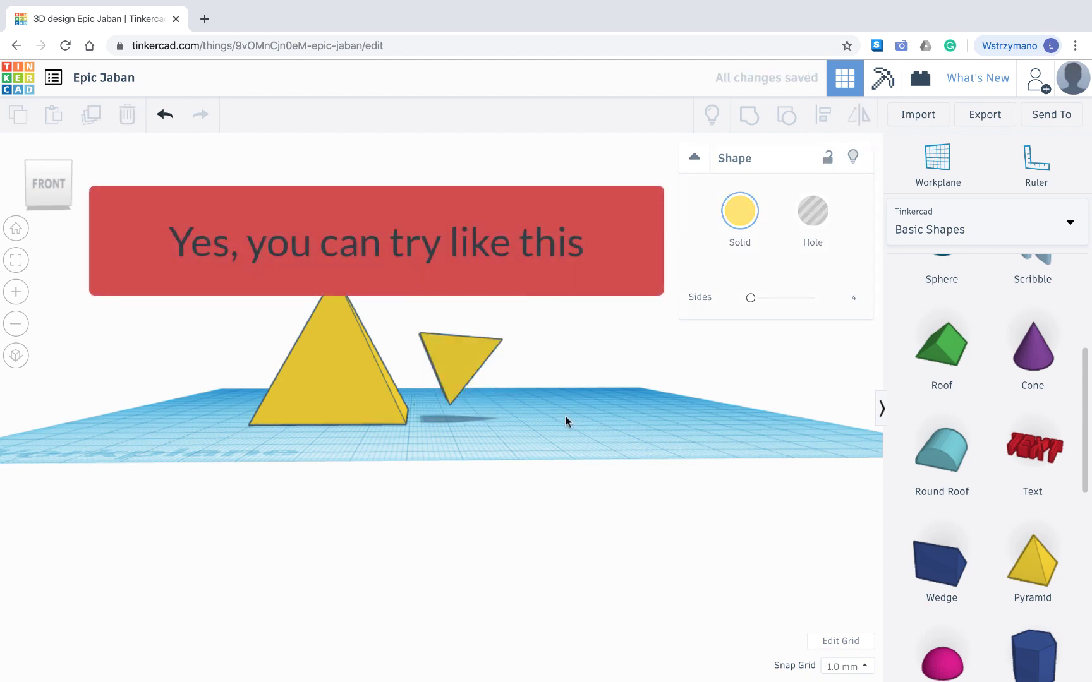
Try to position the small tilted pyramid against the large pyramid's side wall by shifting it across the workplane.
right_click_drag(565, 416, 343, 455)
left_click(343, 409)
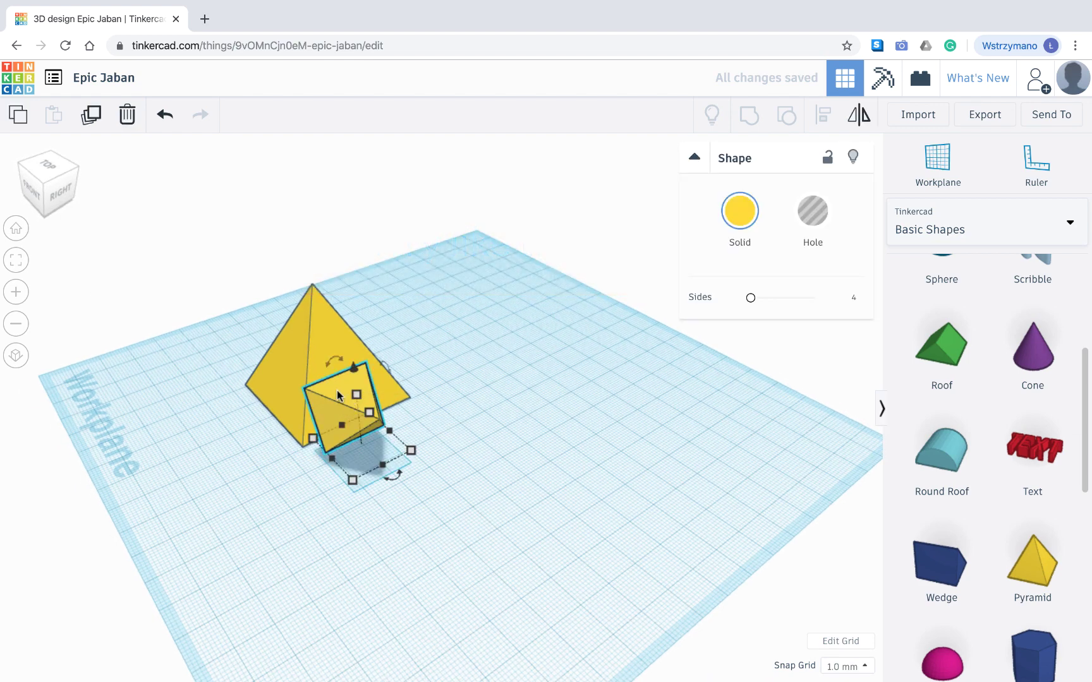
left_click_drag(343, 409, 342, 370)
left_click(460, 486)
right_click_drag(461, 486, 545, 439)
scroll(387, 376, "up", 3)
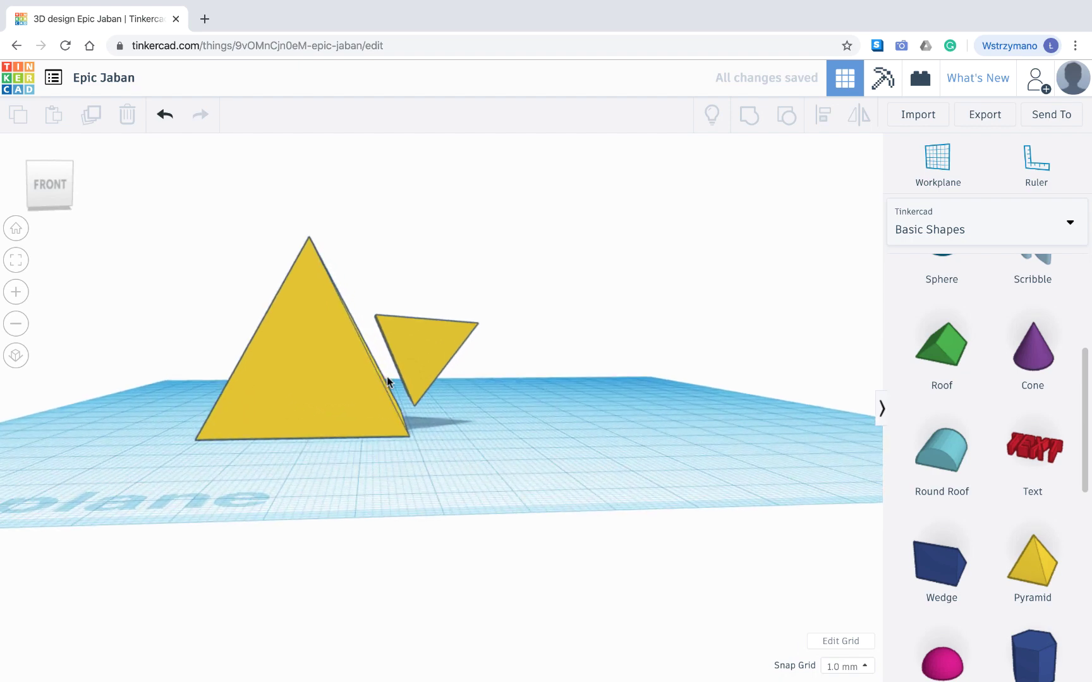
right_click_drag(509, 380, 439, 404)
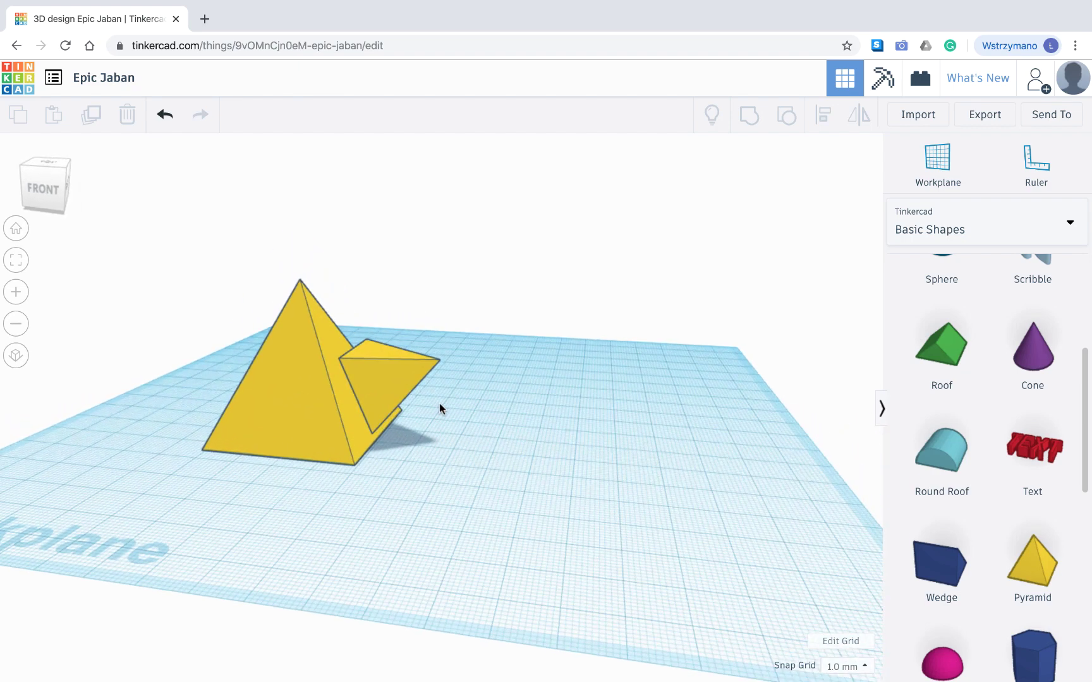
left_click(390, 389)
left_click_drag(363, 364, 355, 364)
left_click(439, 452)
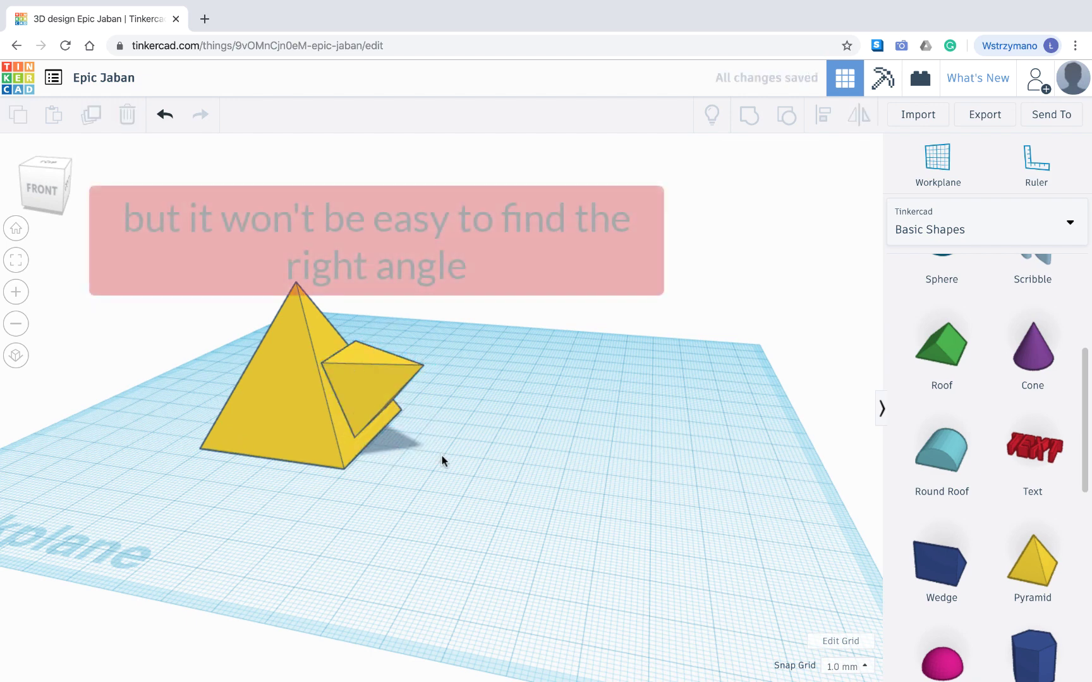
Delete the small tilted pyramid beside the large one.
right_click_drag(441, 458, 511, 429)
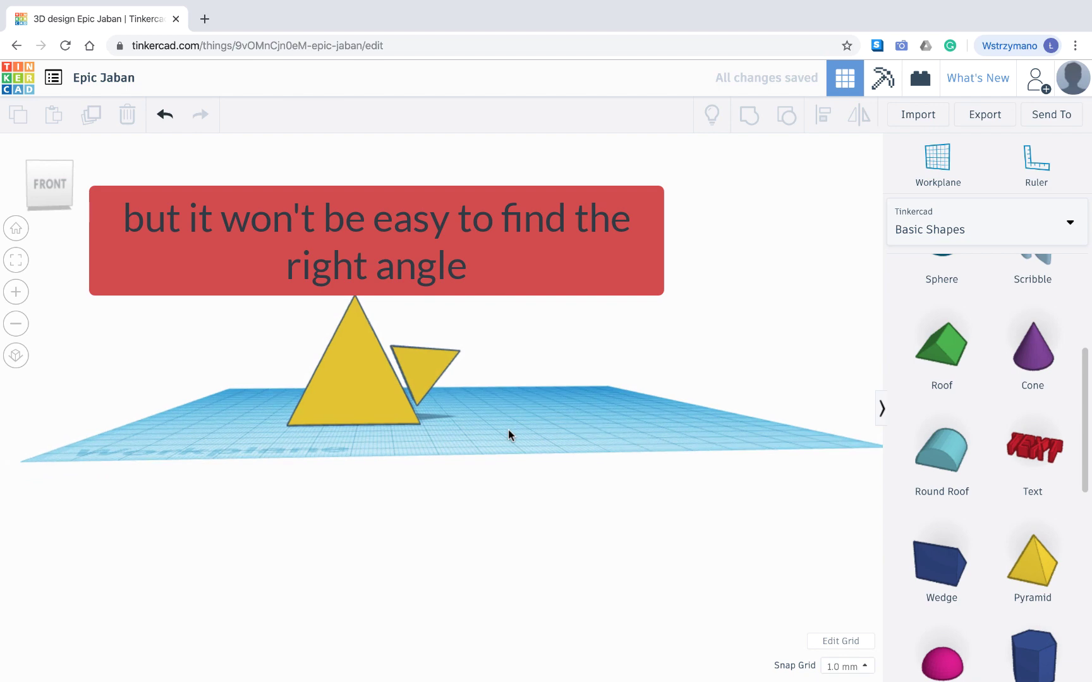
left_click(416, 380)
left_click(549, 388)
right_click_drag(548, 388, 383, 464)
left_click(384, 456)
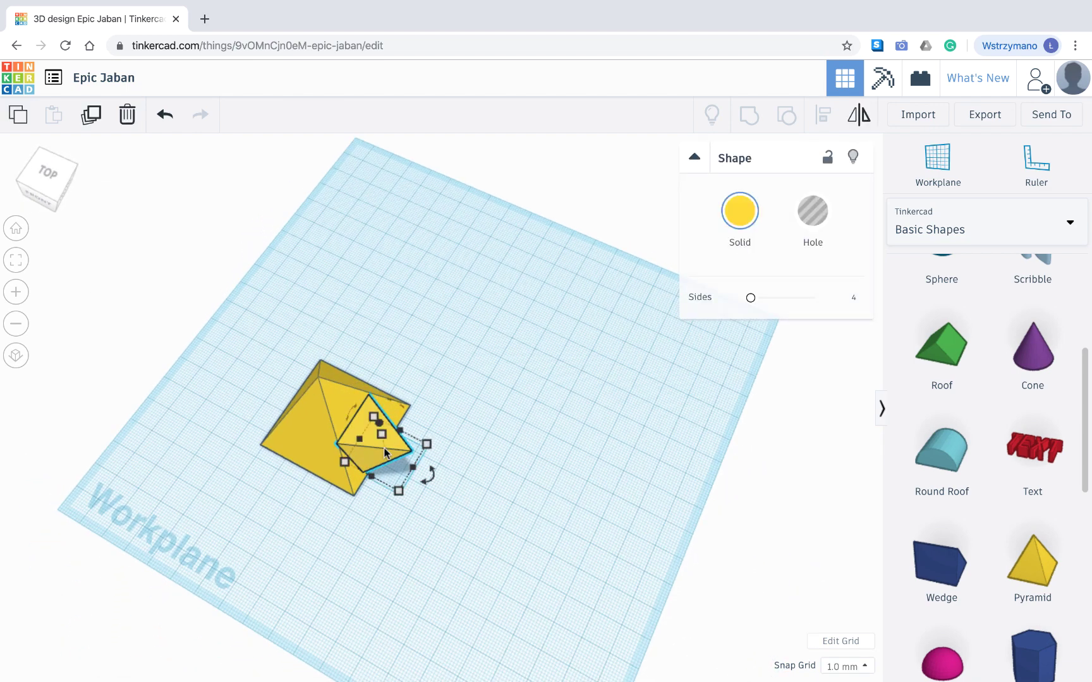
key("Delete")
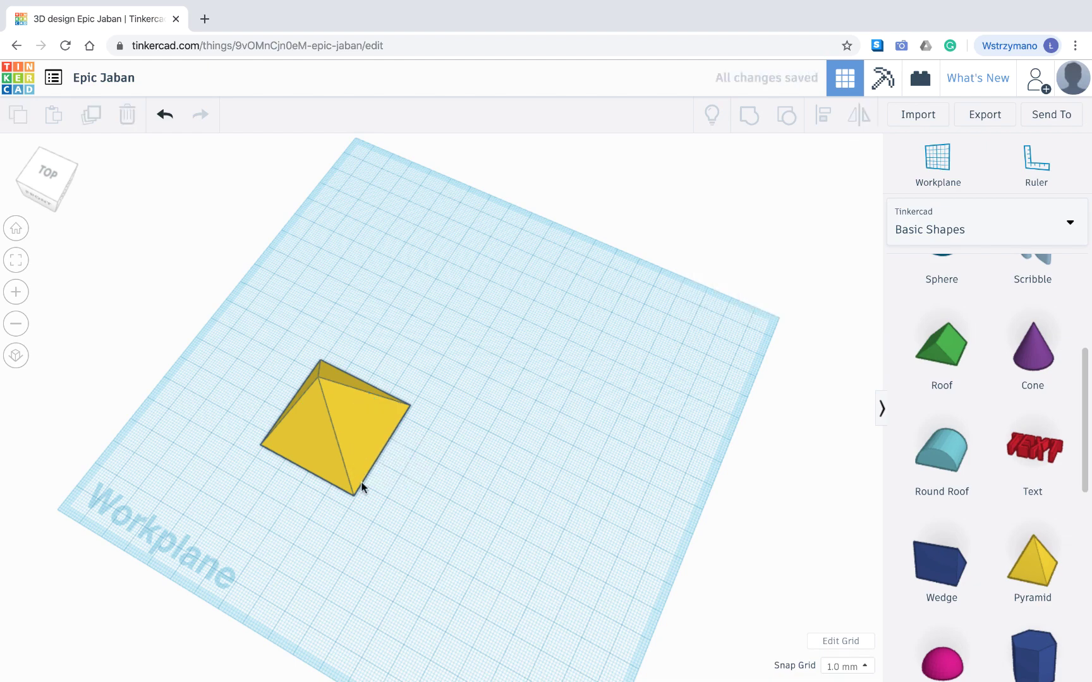
Place a new workplane on the large pyramid's right side wall.
right_click_drag(361, 487, 595, 411)
scroll(534, 414, "up", 1)
scroll(533, 417, "down", 3)
scroll(493, 455, "up", 3)
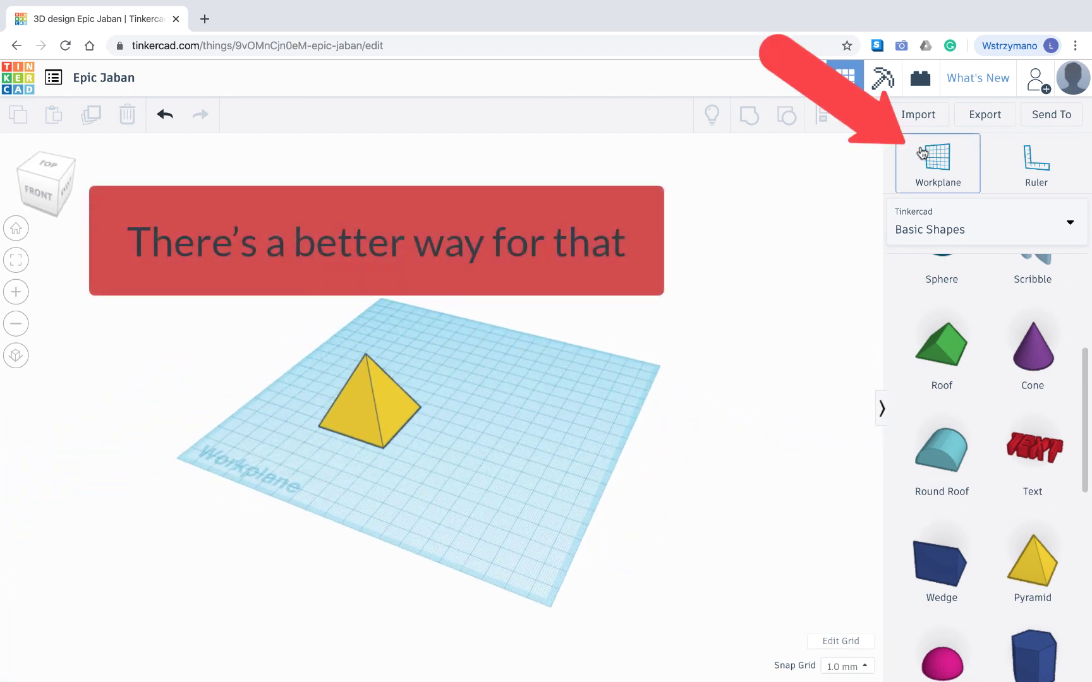
left_click(941, 158)
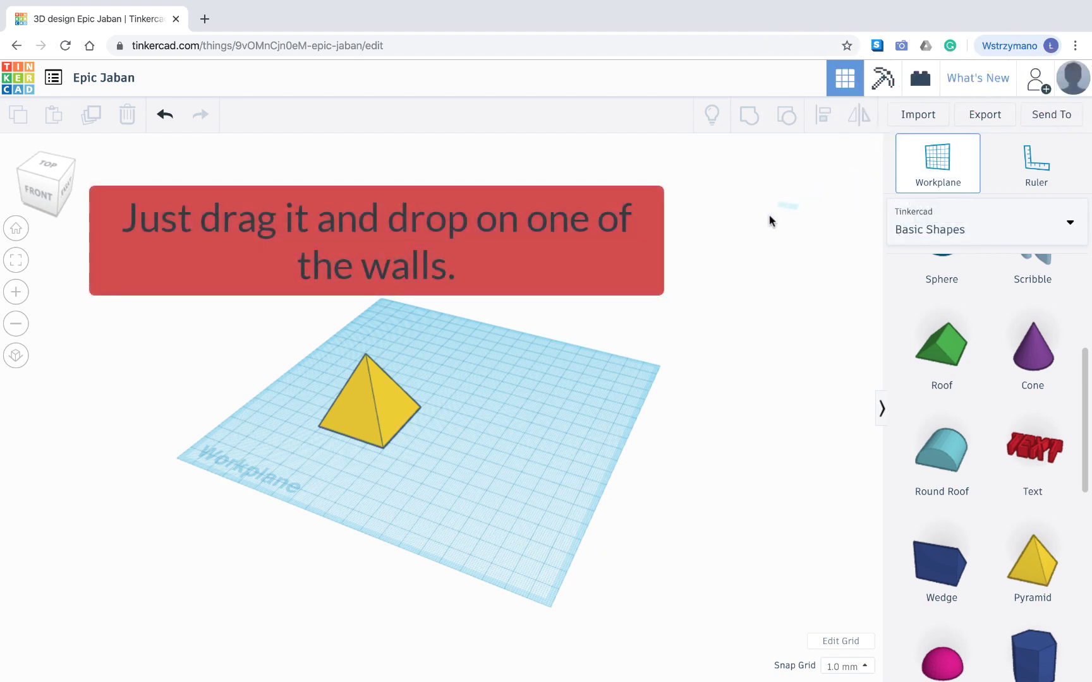
left_click(389, 400)
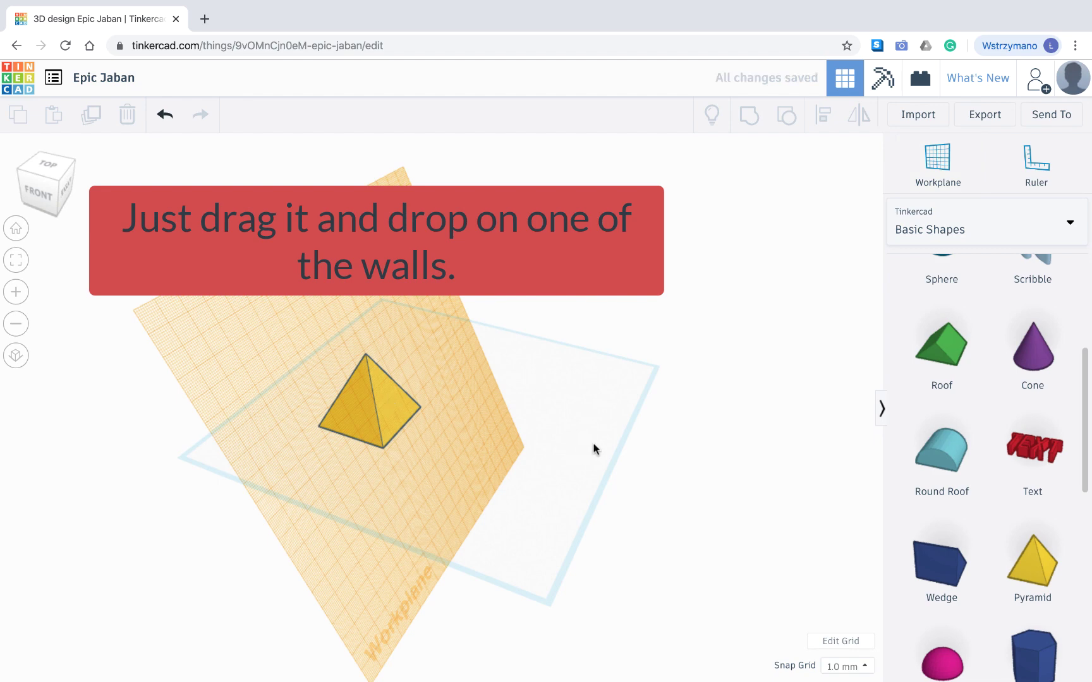
Add a default-size pyramid to the large pyramid's side wall and shift it sideways towards the middle of that wall.
right_click_drag(606, 446, 679, 397)
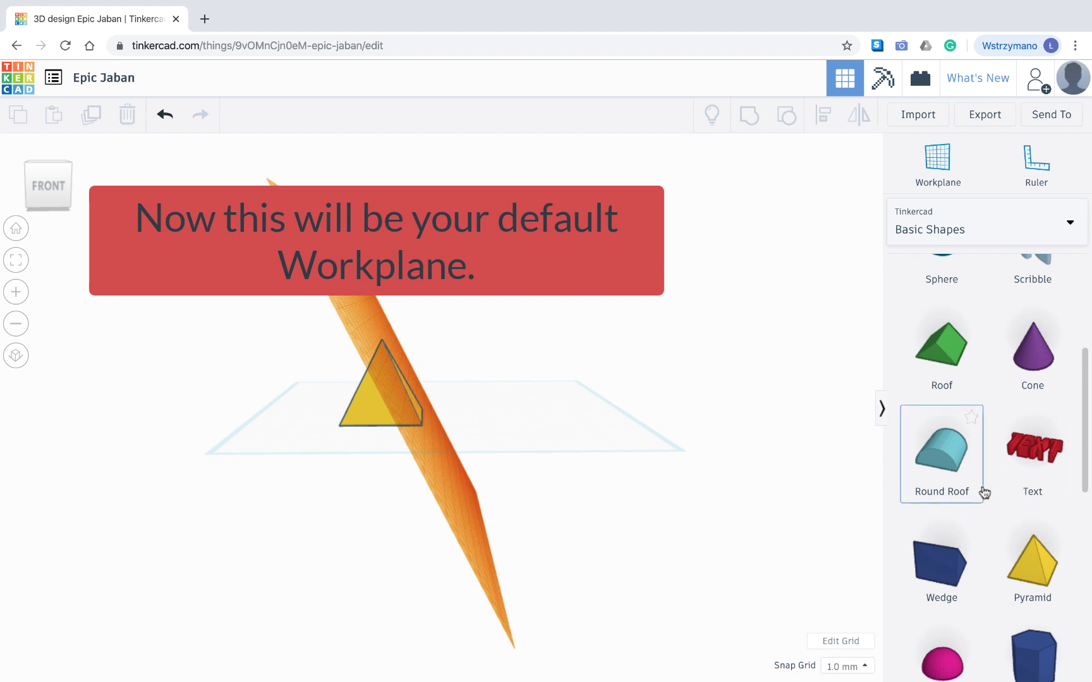
left_click_drag(1034, 561, 773, 503)
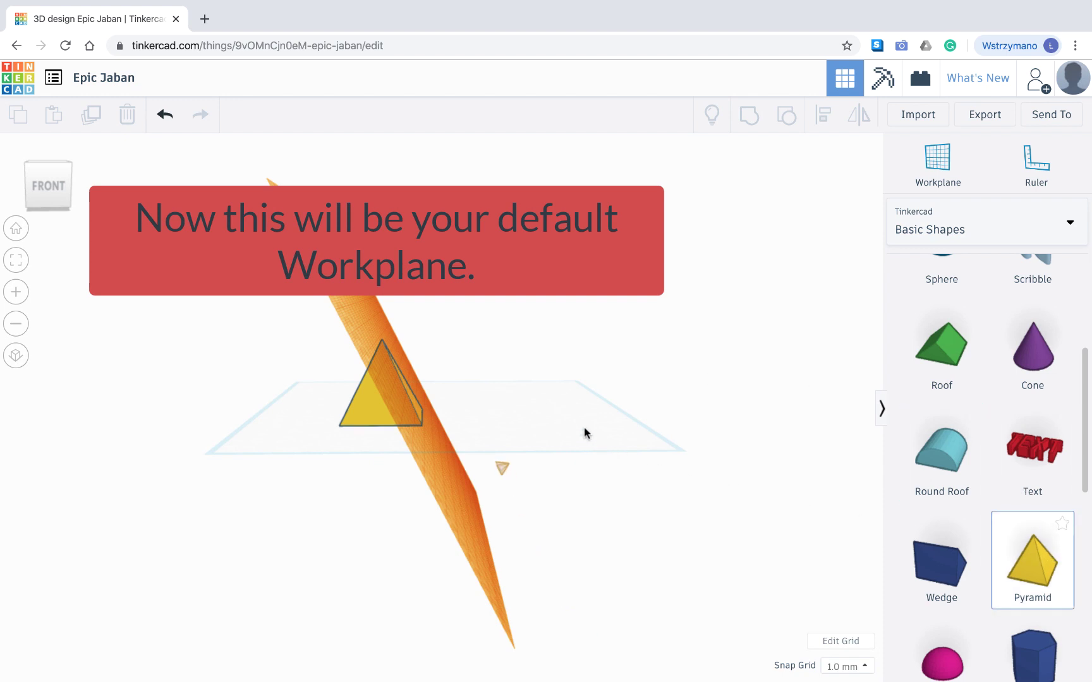
left_click_drag(584, 434, 409, 391)
right_click_drag(563, 422, 398, 473)
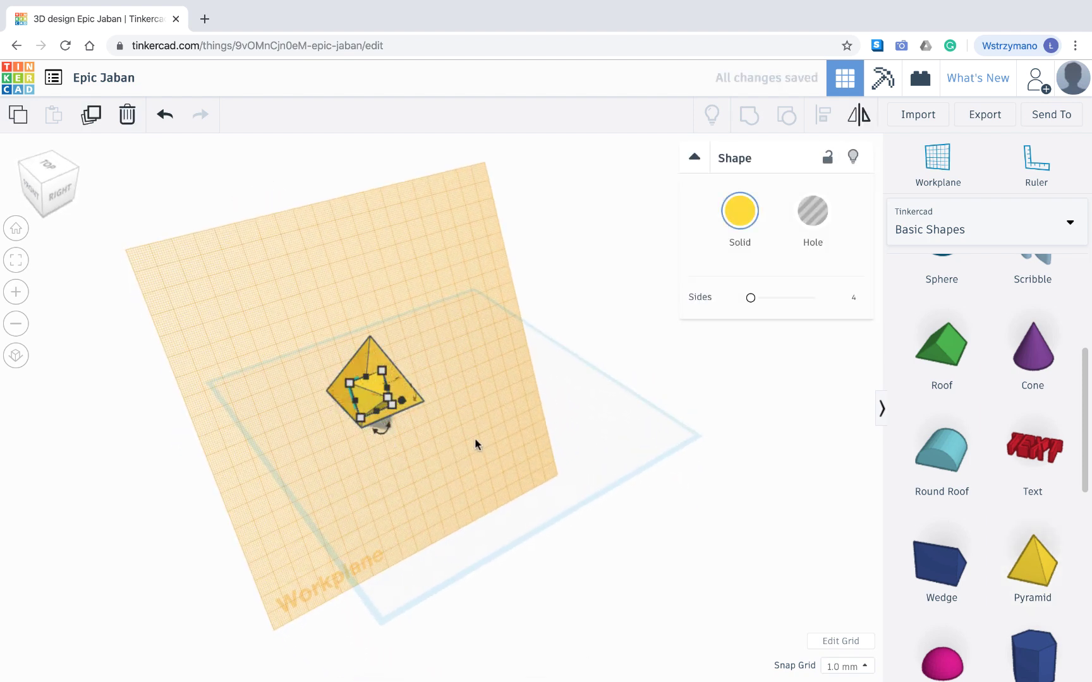
left_click_drag(371, 396, 385, 396)
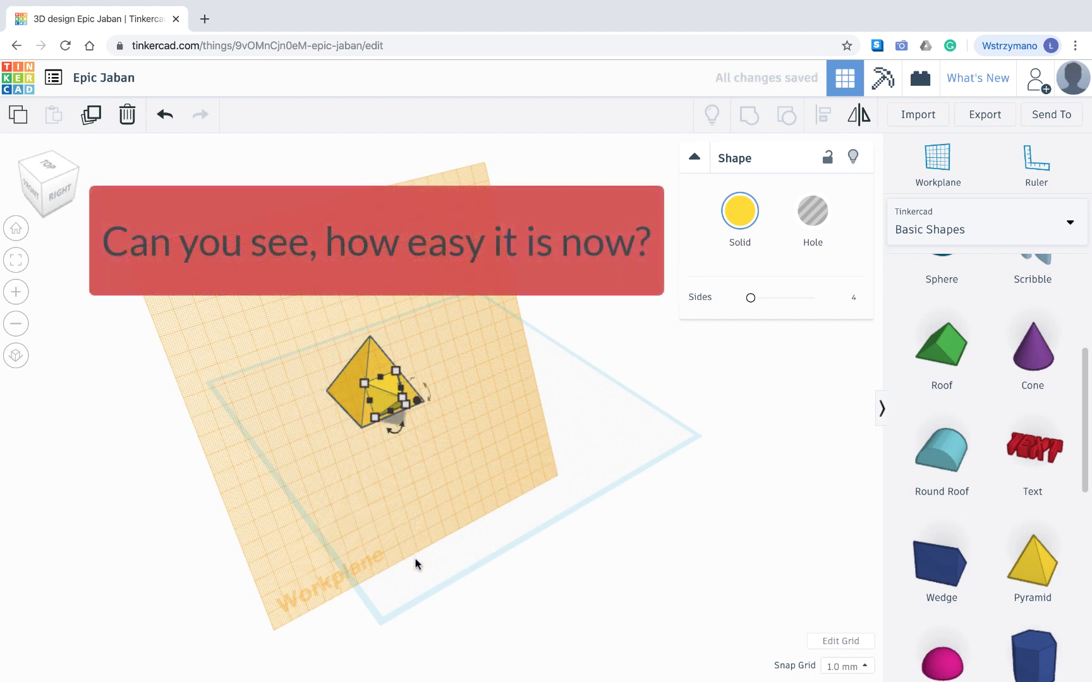
left_click(413, 554)
Return the workplane to the basic horizontal grid.
right_click_drag(412, 548, 559, 503)
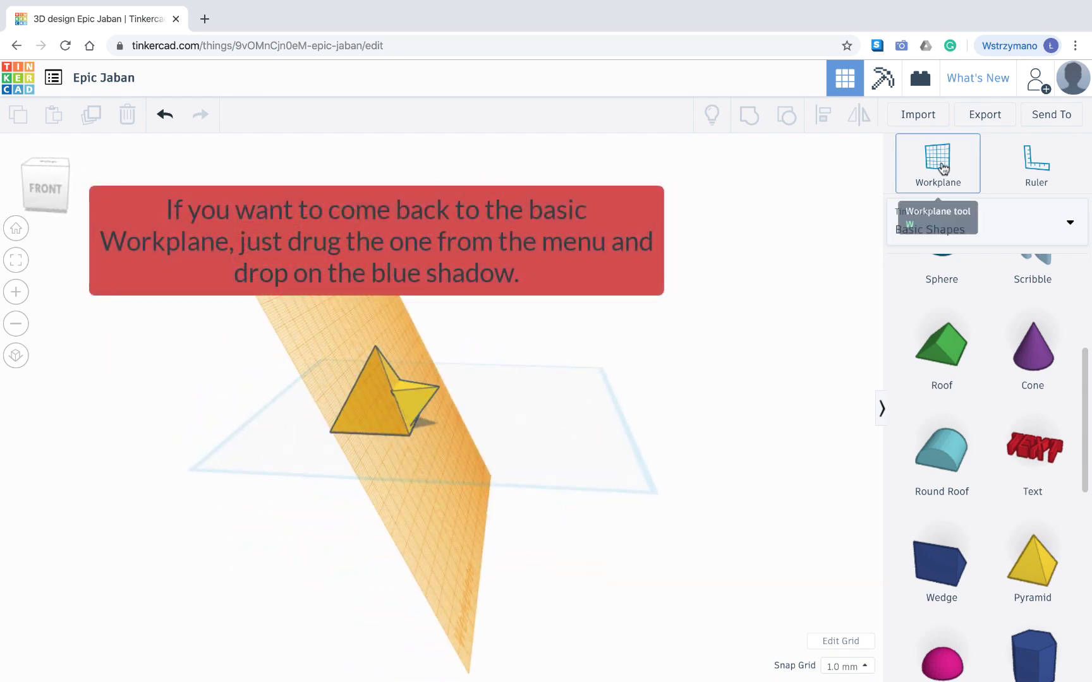
left_click(942, 165)
left_click(714, 247)
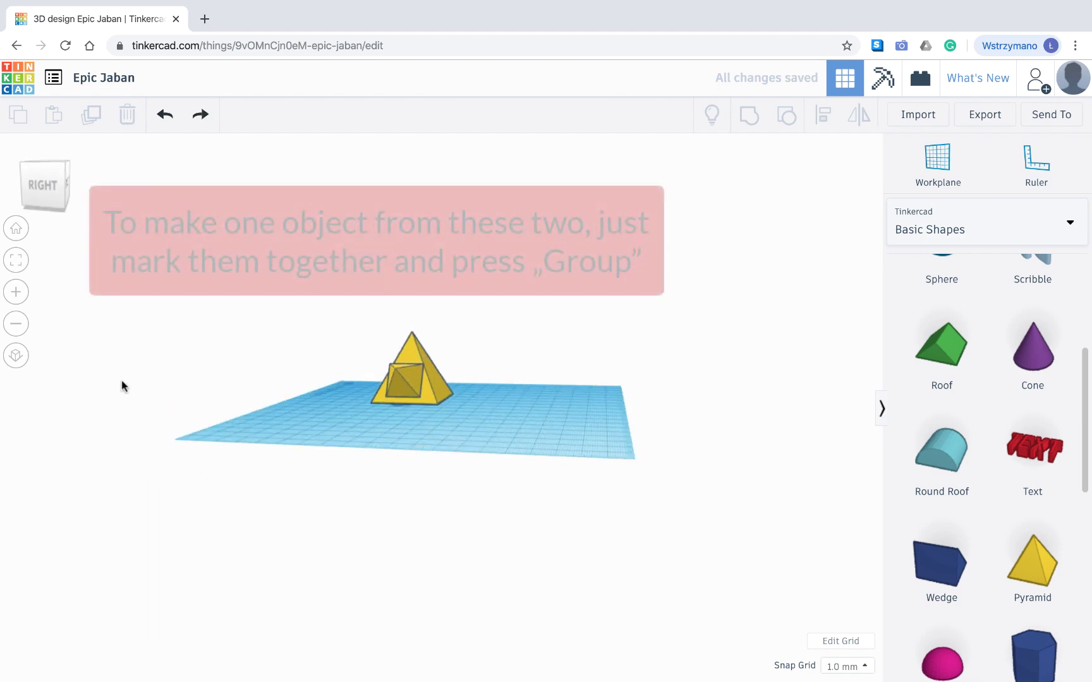
Group the large pyramid and the small pyramid on its wall into one object.
right_click_drag(122, 382, 481, 416)
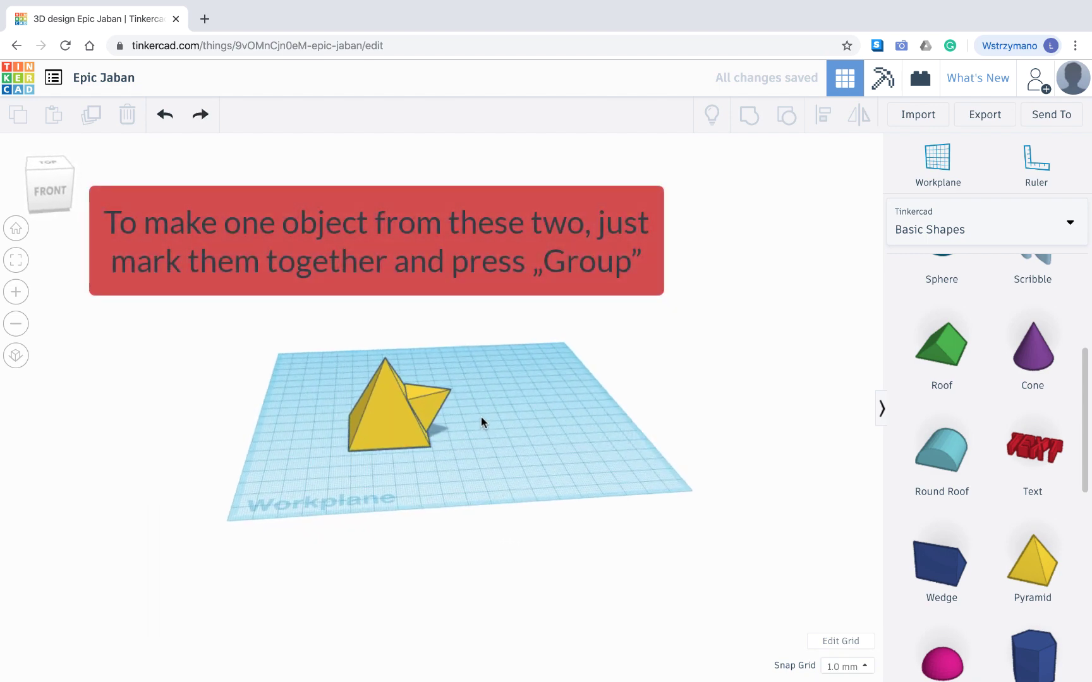
left_click_drag(496, 364, 356, 407)
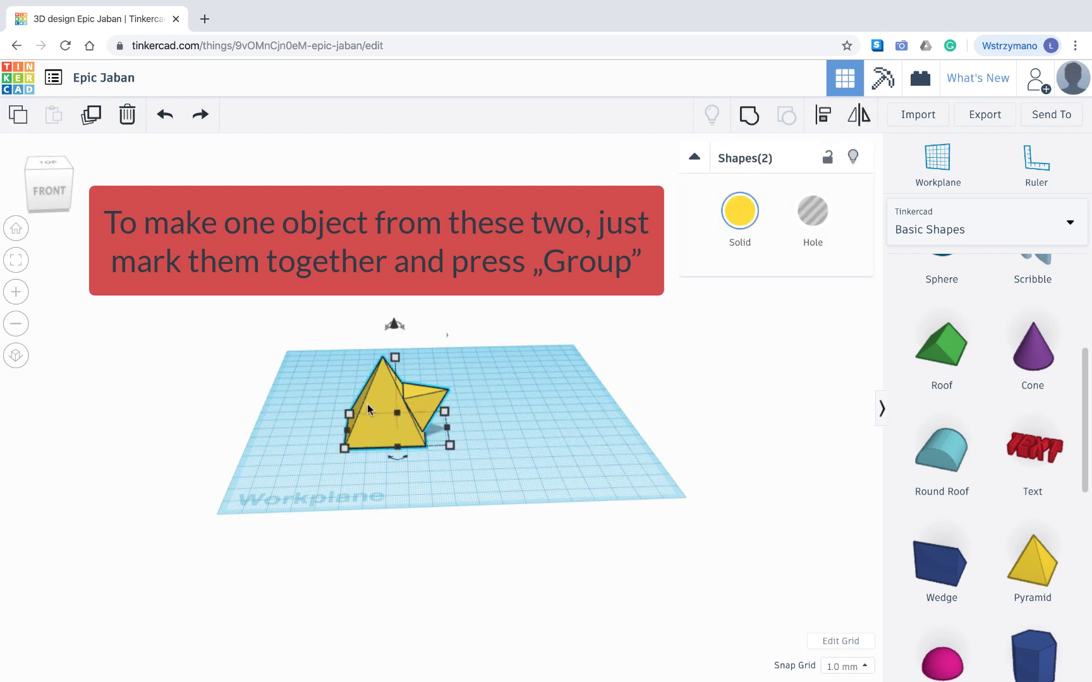
left_click(749, 116)
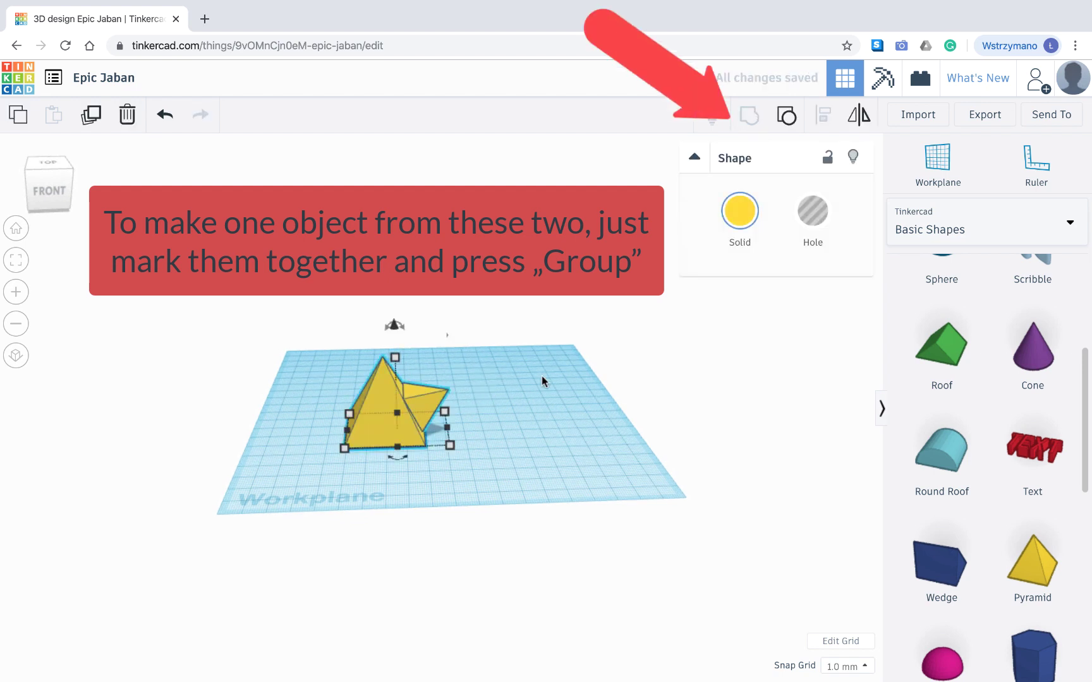
left_click(541, 412)
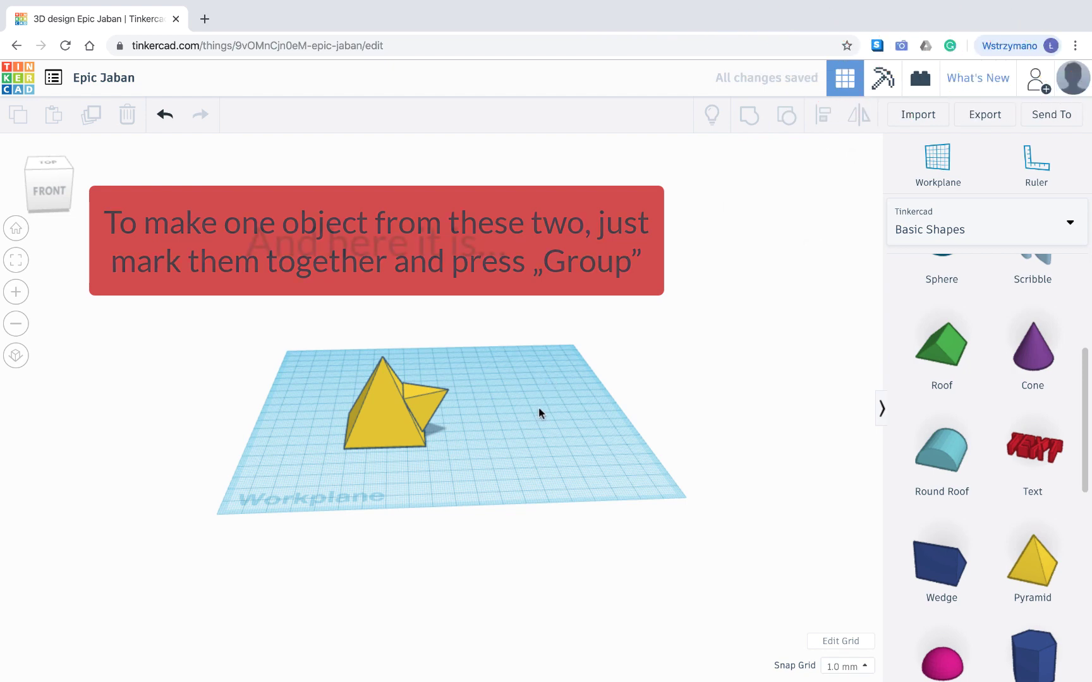
Shift the grouped pyramids as one object across the workplane, by about 3 mm and 11.55 mm.
right_click_drag(541, 412, 440, 398)
left_click(440, 398)
left_click_drag(449, 376, 430, 395)
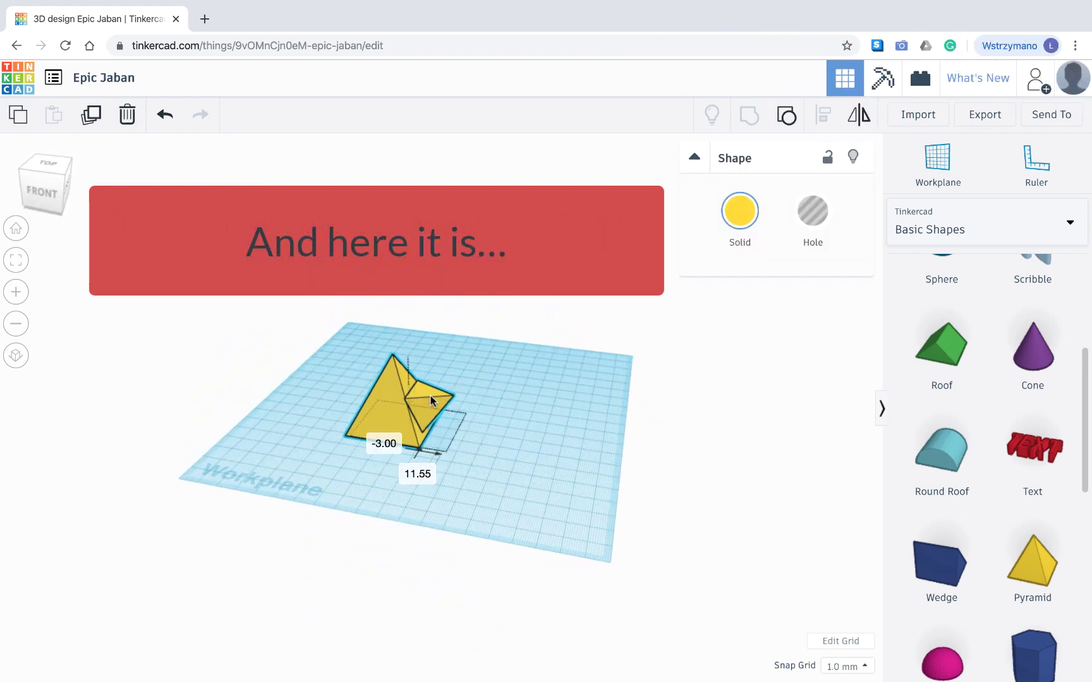
left_click(491, 396)
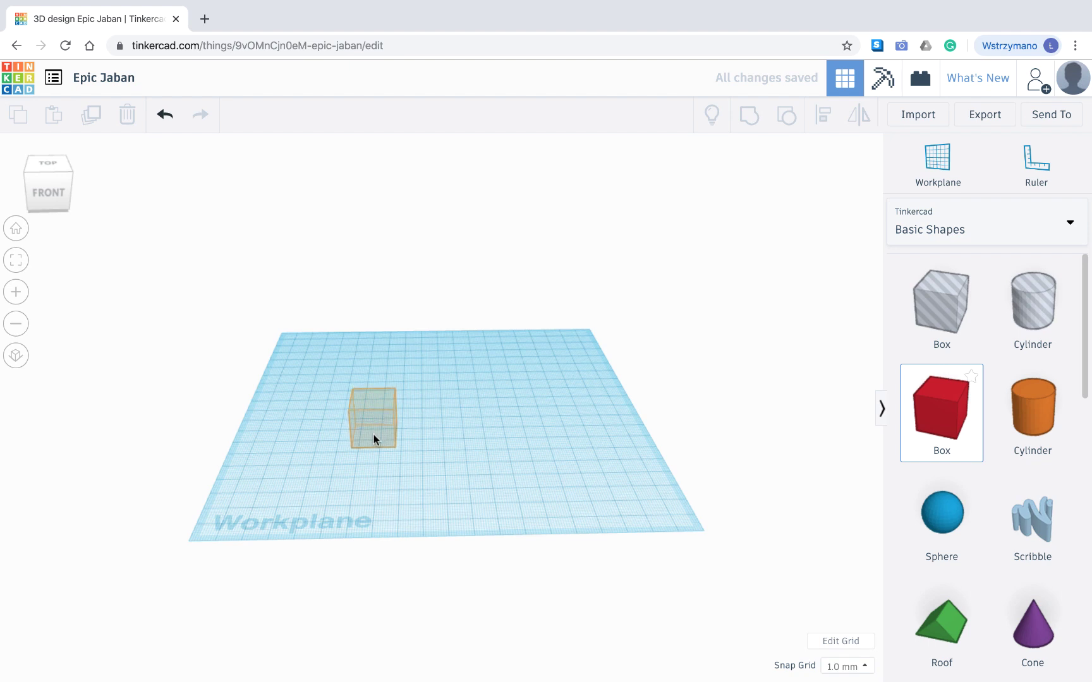
Place a default-size red box on the empty workplane and a default-size pyramid to the right of it.
left_click(373, 434)
scroll(931, 517, "down", 5)
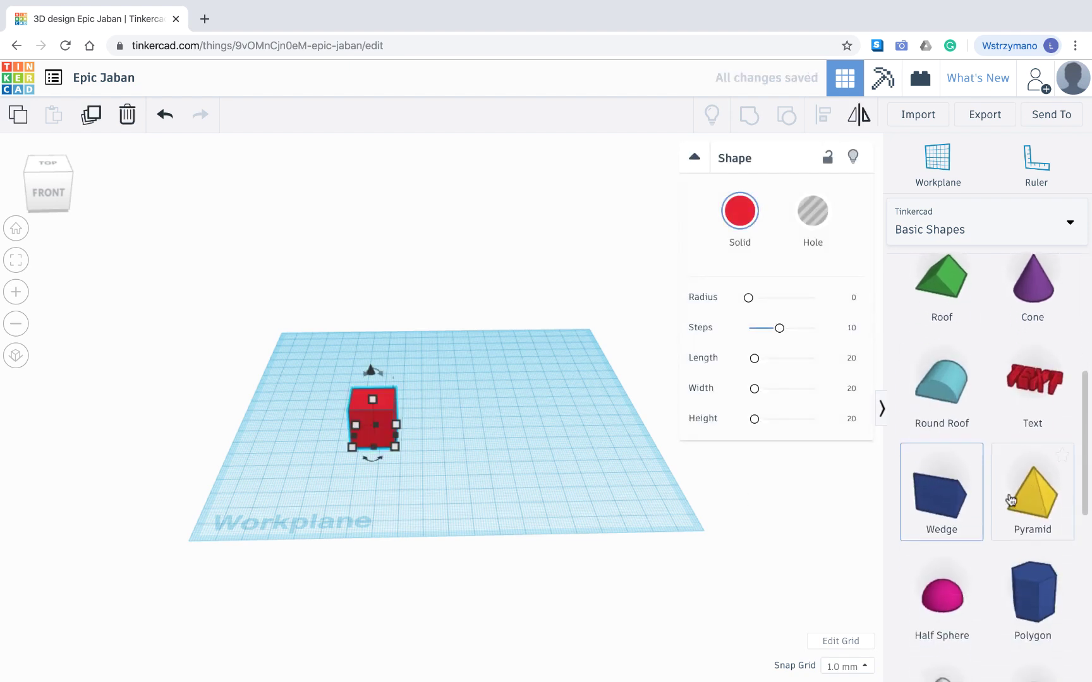
left_click(1011, 501)
left_click(468, 435)
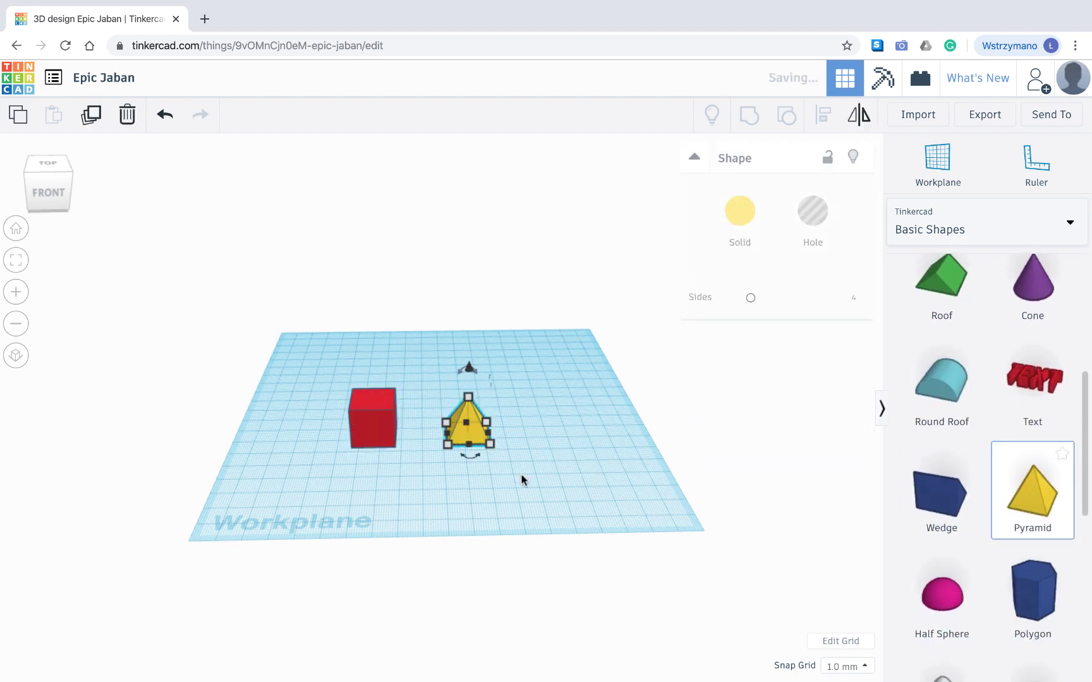
left_click(541, 483)
Examine the dimensions of the red box and of the pyramid's base to compare their sizes.
mouse_move(543, 408)
right_mouse_down()
mouse_move(546, 510)
mouse_move(546, 385)
right_mouse_up()
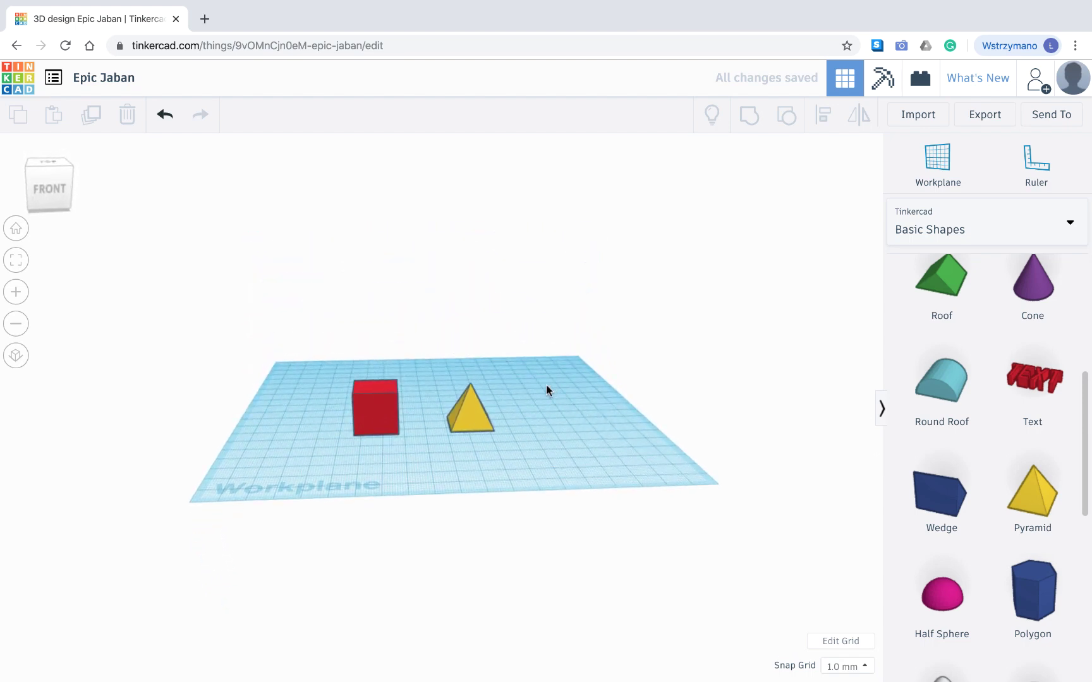
left_click(368, 408)
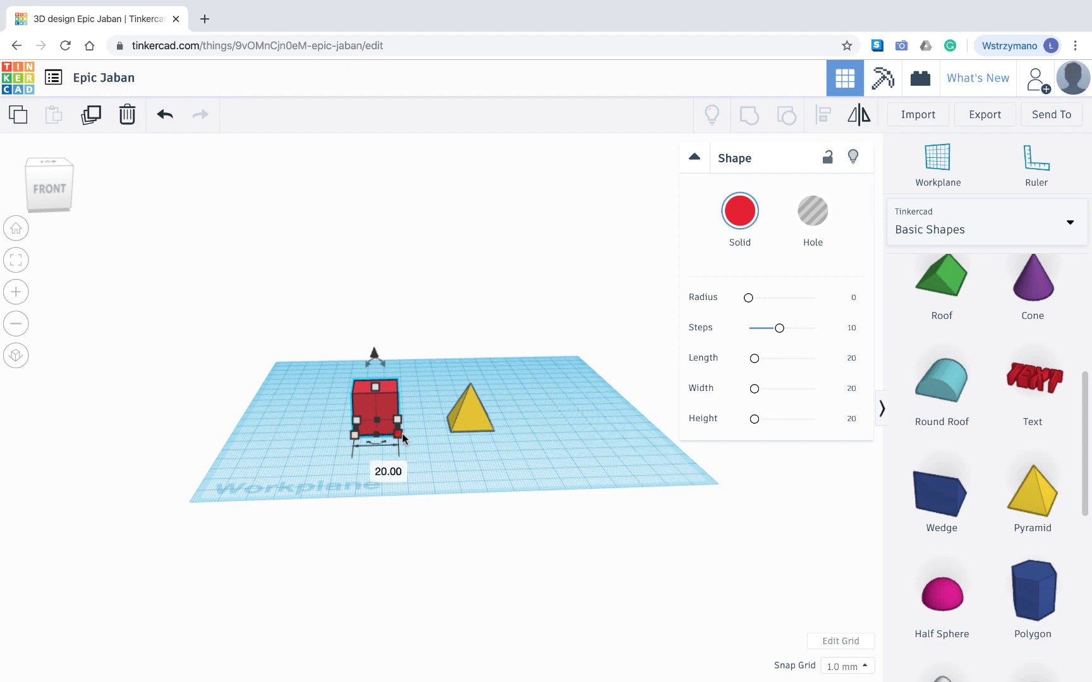
left_click(442, 459)
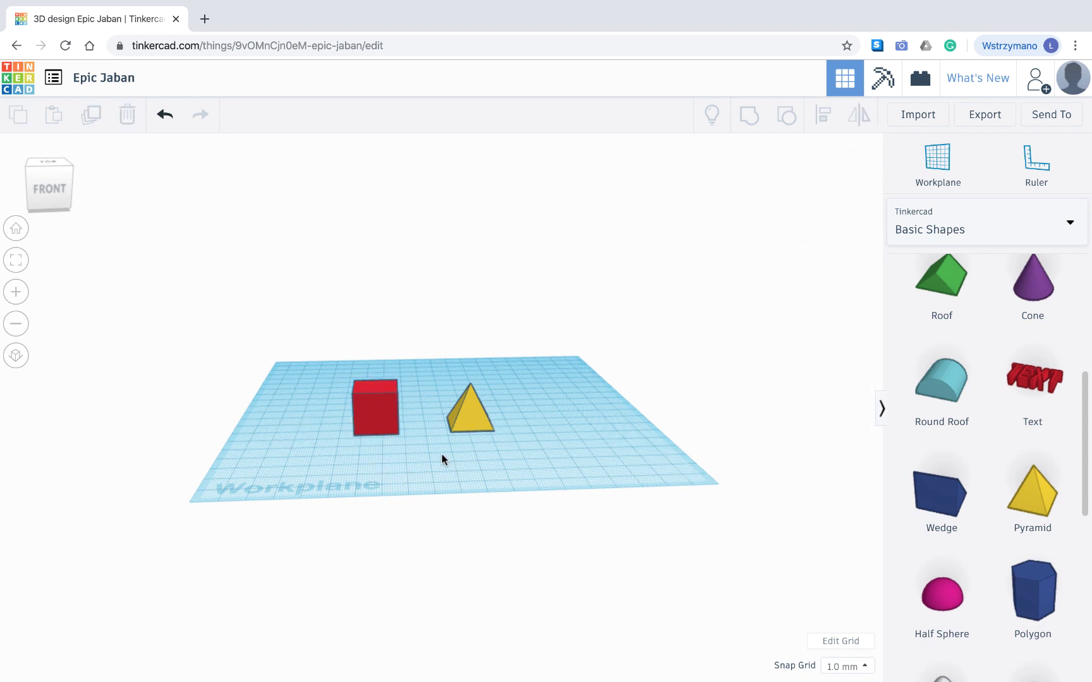
left_click(468, 423)
scroll(427, 446, "up", 3)
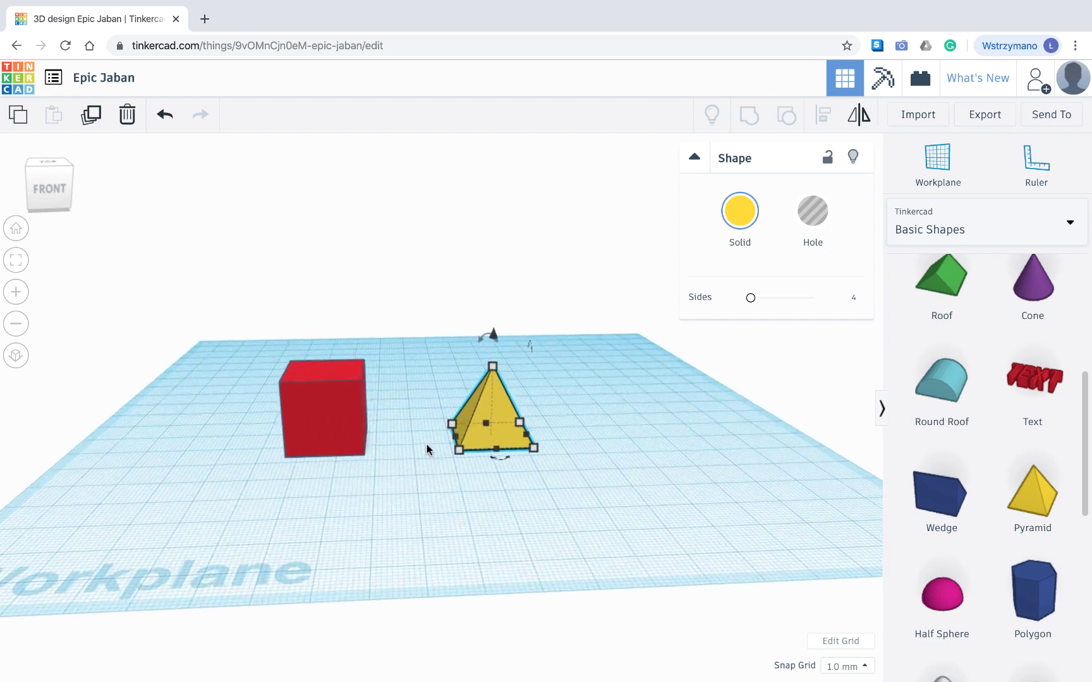
right_click_drag(431, 472, 383, 506)
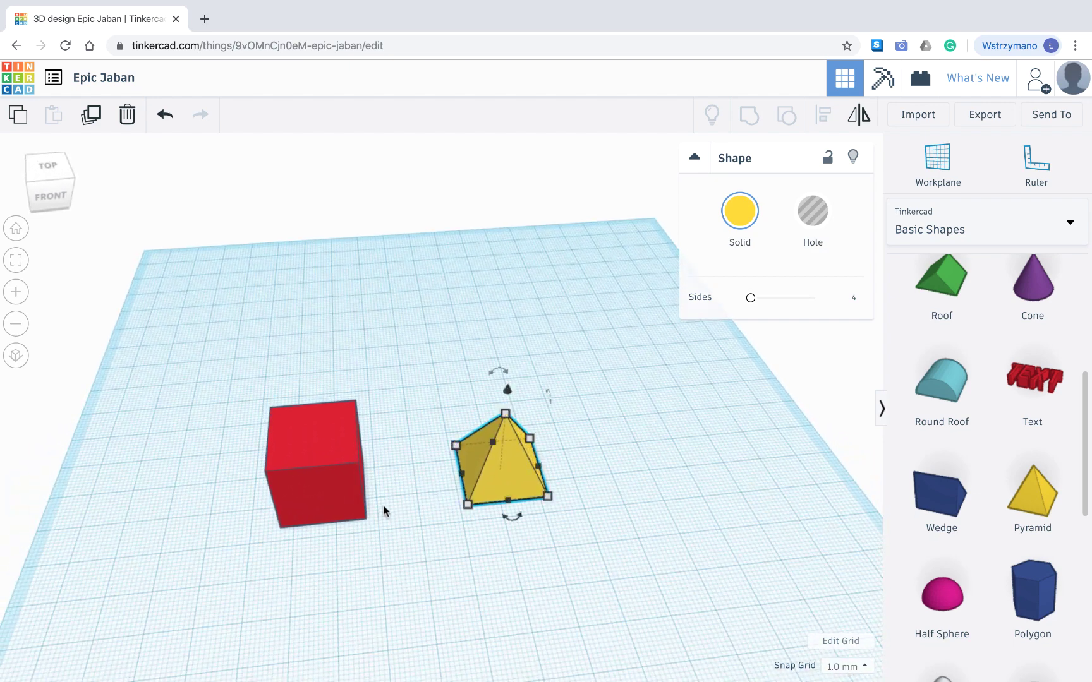
left_click(344, 500)
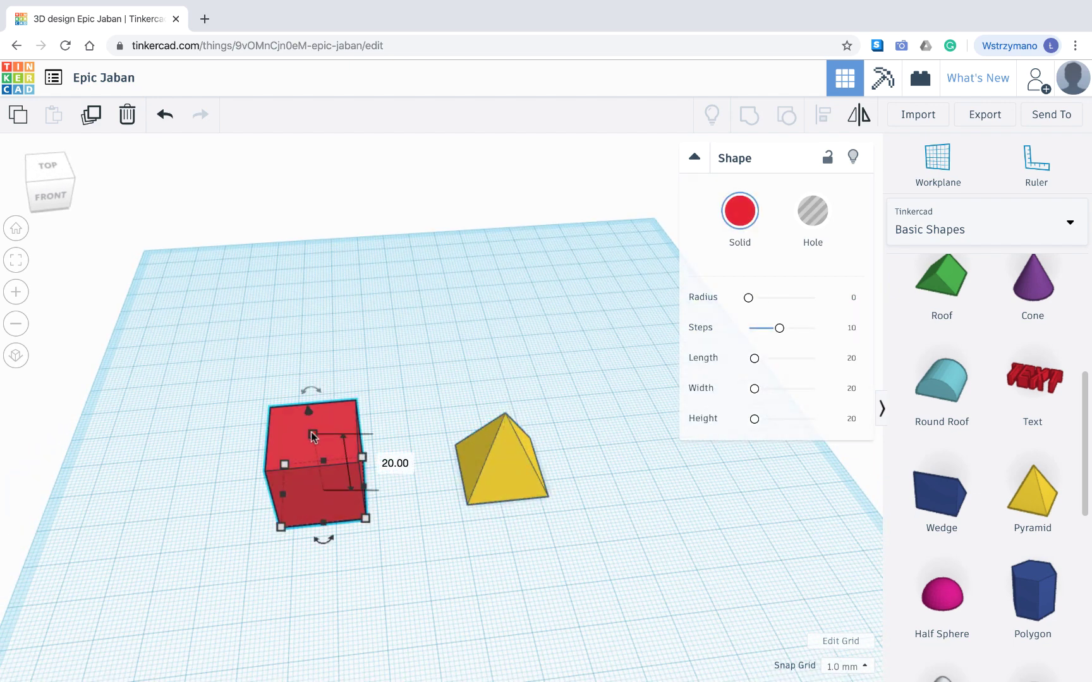
left_click(537, 493)
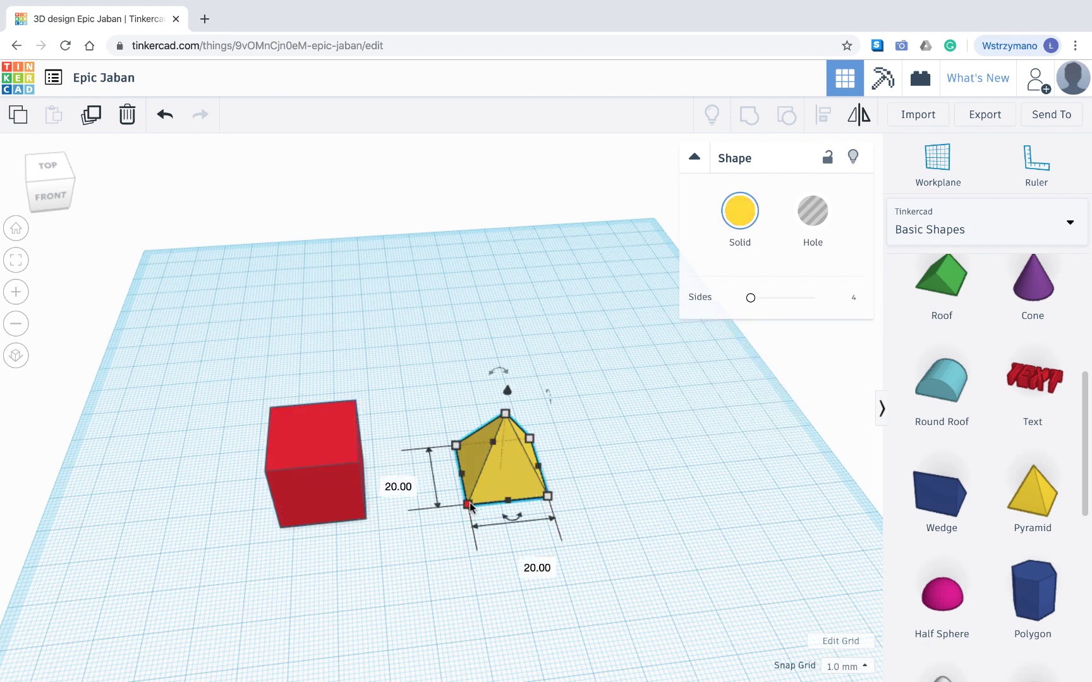
left_click(449, 585)
Raise the pyramid 20 mm above the workplane.
right_click_drag(414, 566, 400, 491)
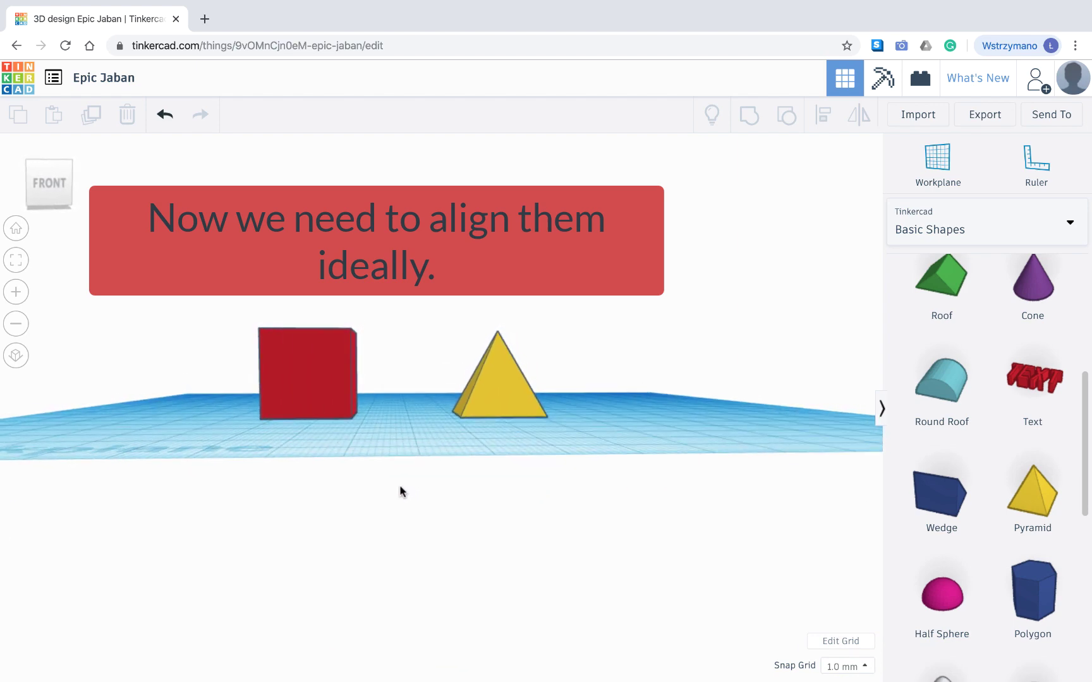
left_click(511, 382)
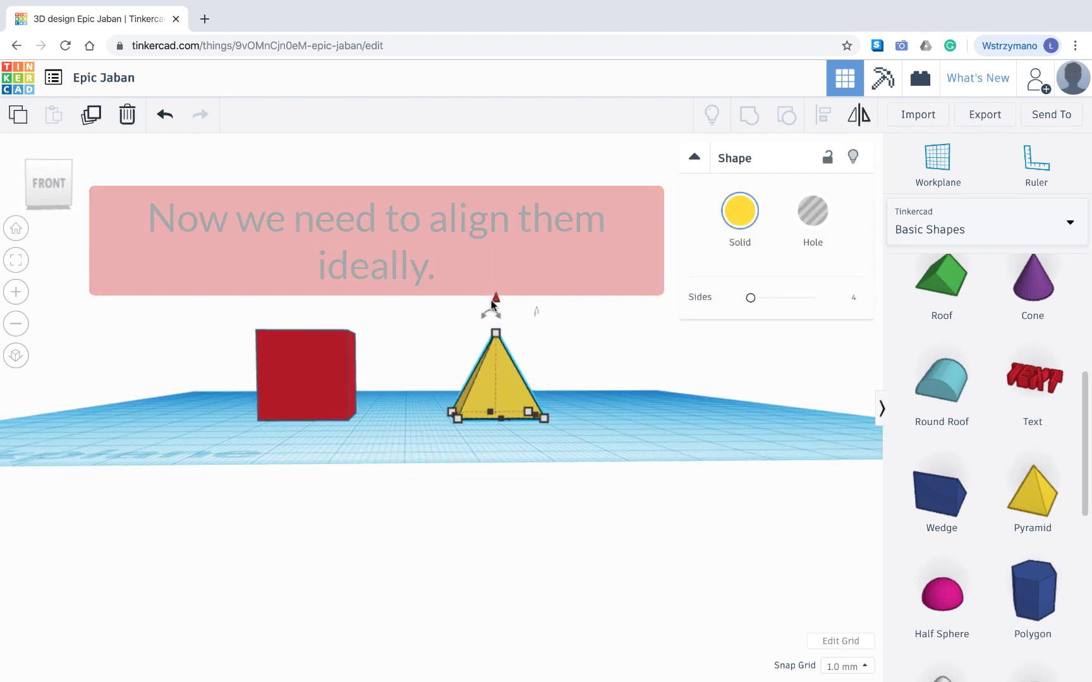
left_click_drag(493, 302, 494, 219)
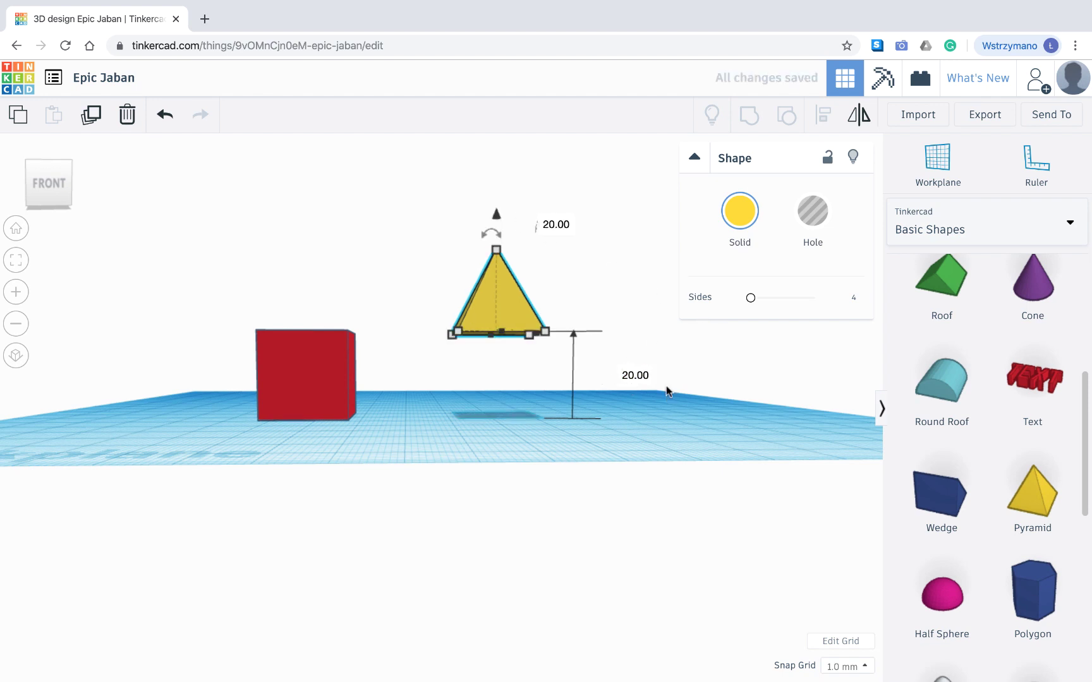
left_click(404, 391)
right_click_drag(404, 387, 431, 434)
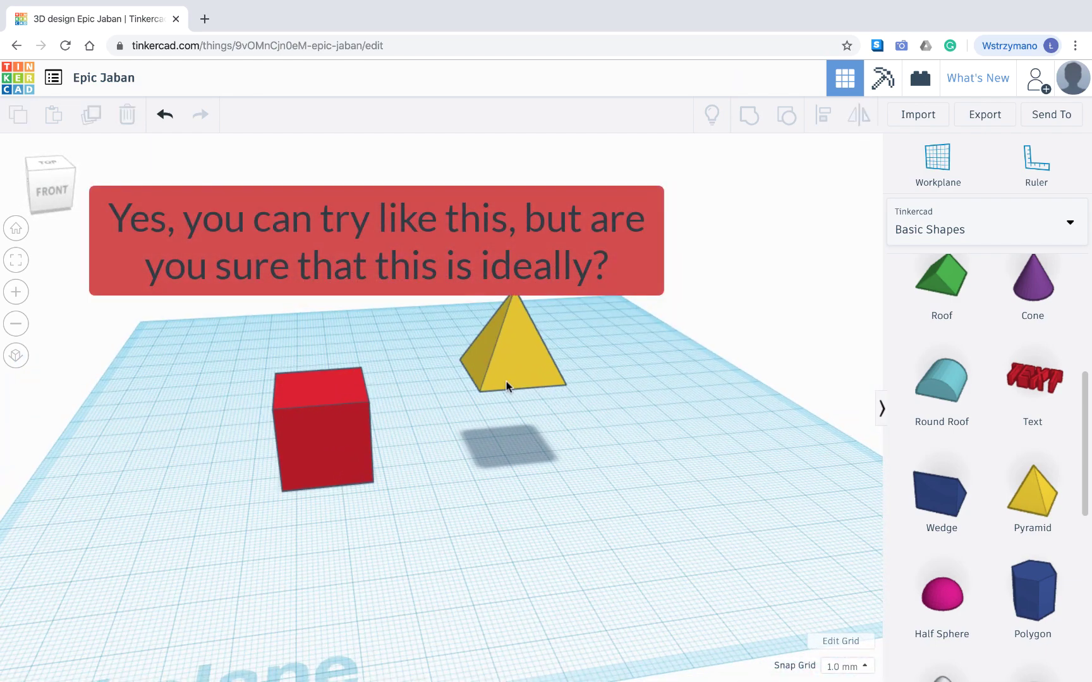
Try to place the raised pyramid on top of the red box by eye, and move it back off the box.
left_click(513, 381)
left_click_drag(485, 353, 304, 365)
right_click_drag(345, 545, 368, 475)
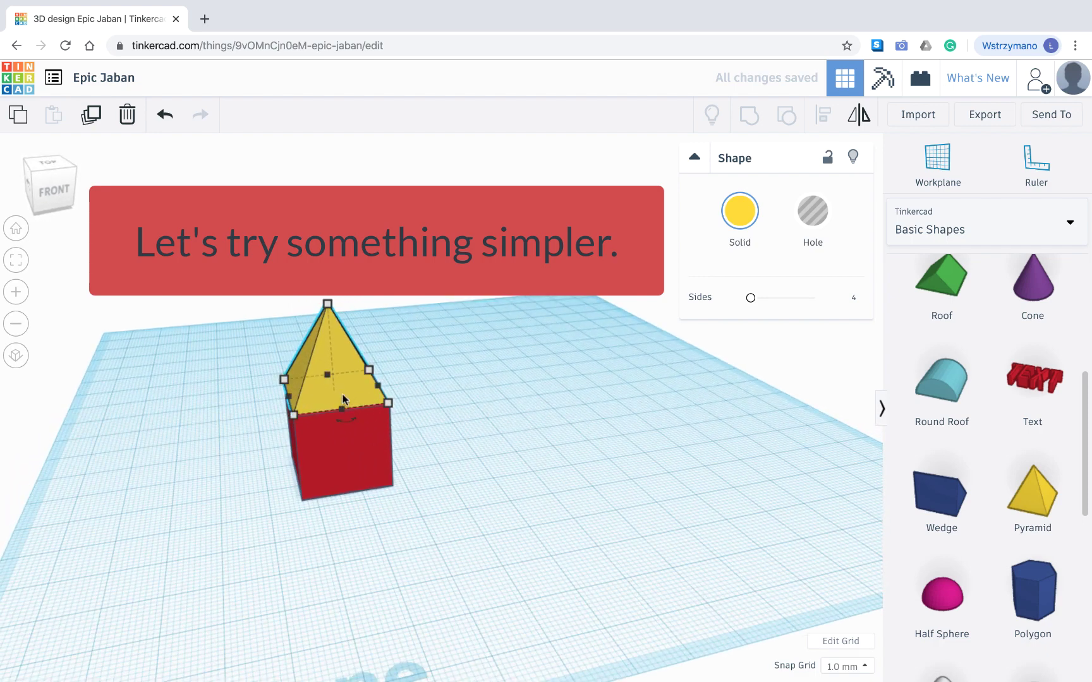
left_click_drag(335, 379, 519, 445)
left_click(568, 518)
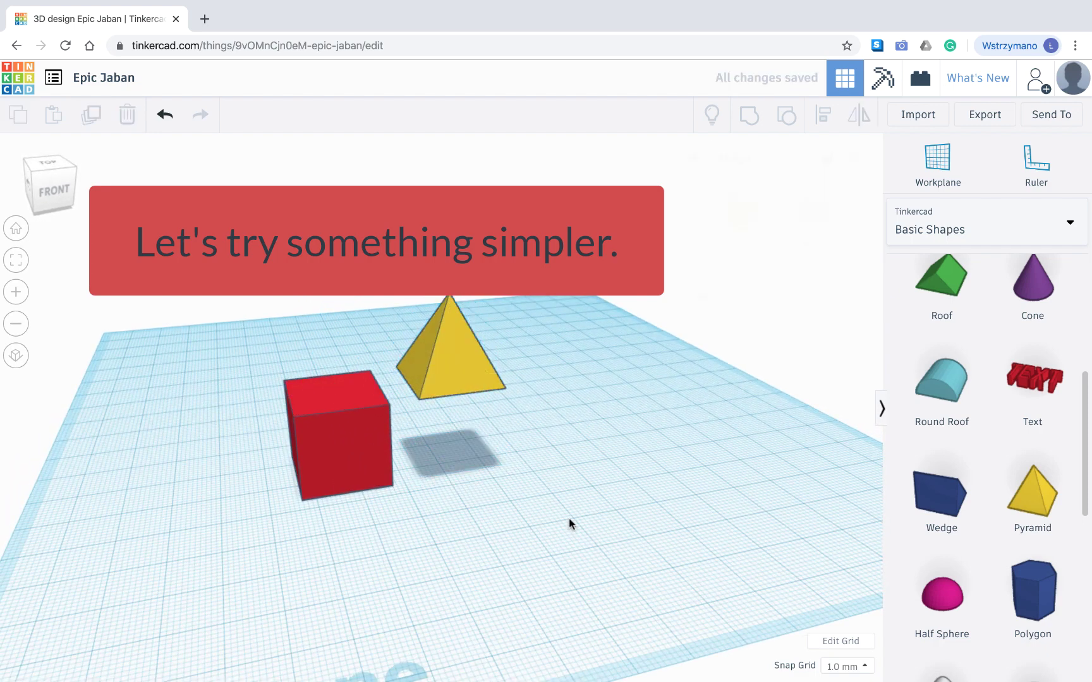
Align the pyramid and the red box on their centres along both horizontal axes so the pyramid sits exactly atop the box.
left_click_drag(457, 288, 256, 508)
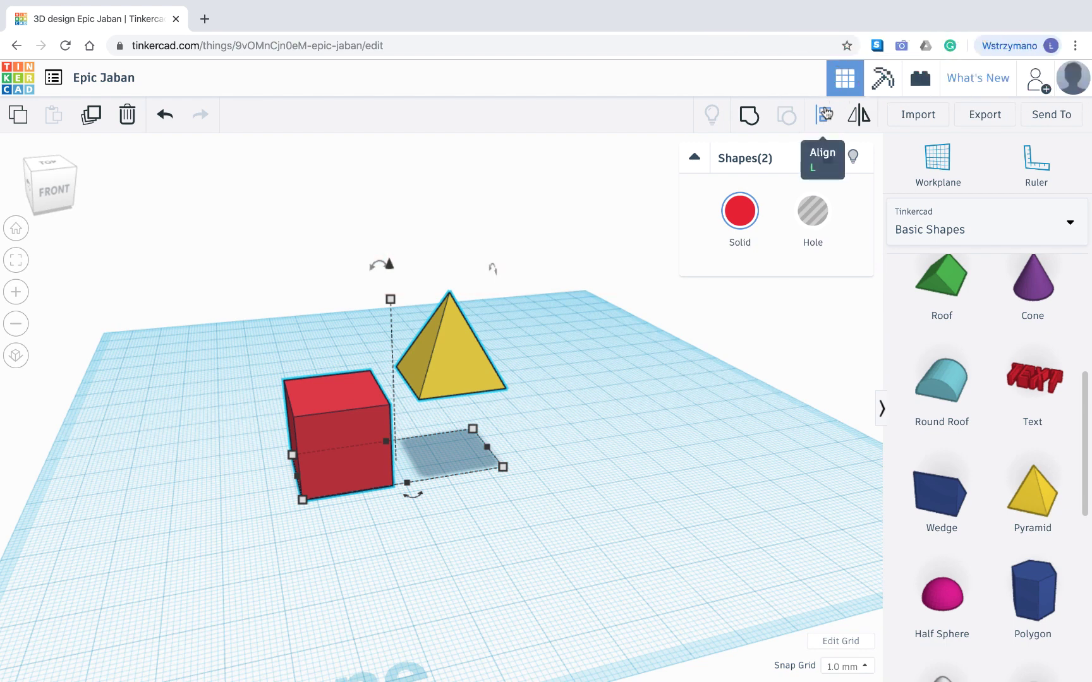
left_click(825, 114)
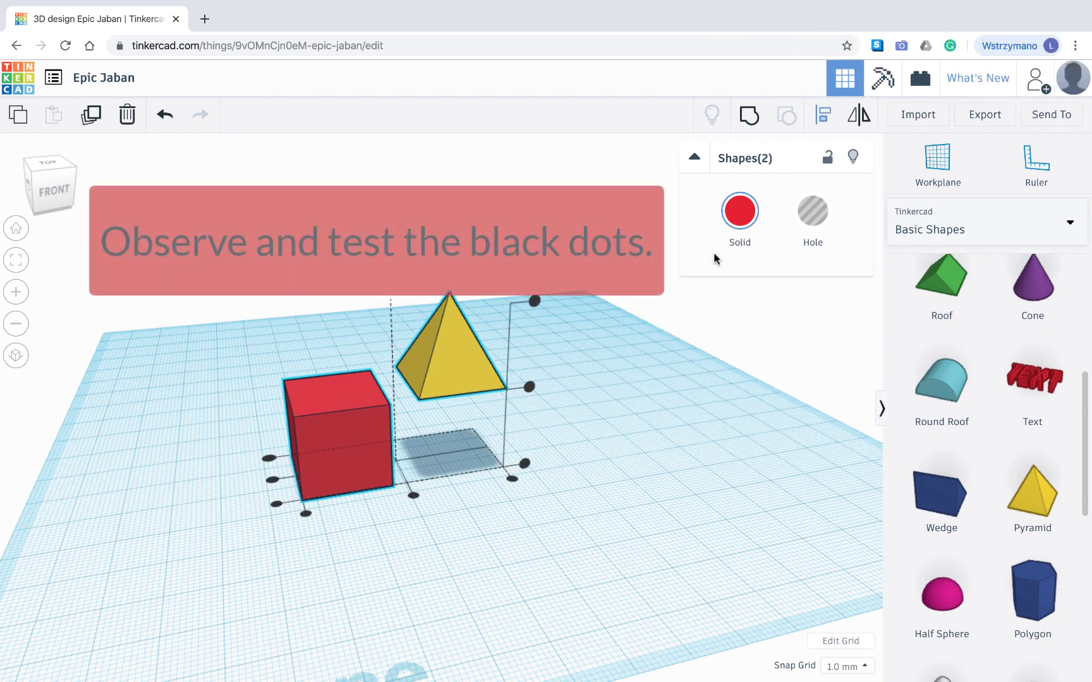
right_click_drag(592, 378, 676, 426)
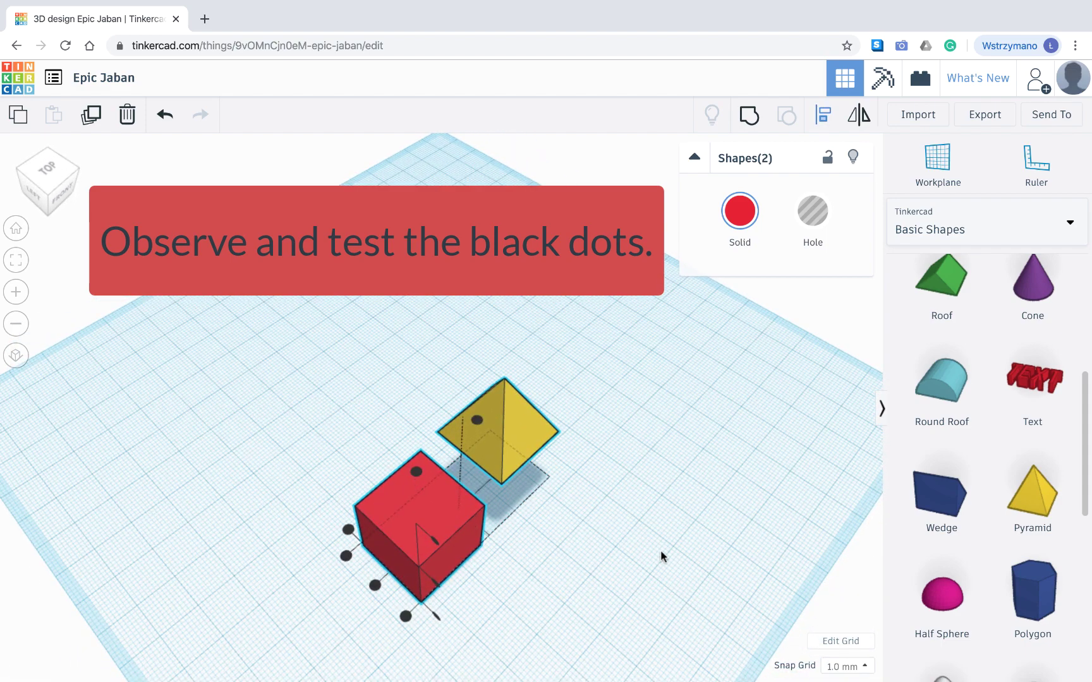
right_click_drag(660, 555, 567, 510)
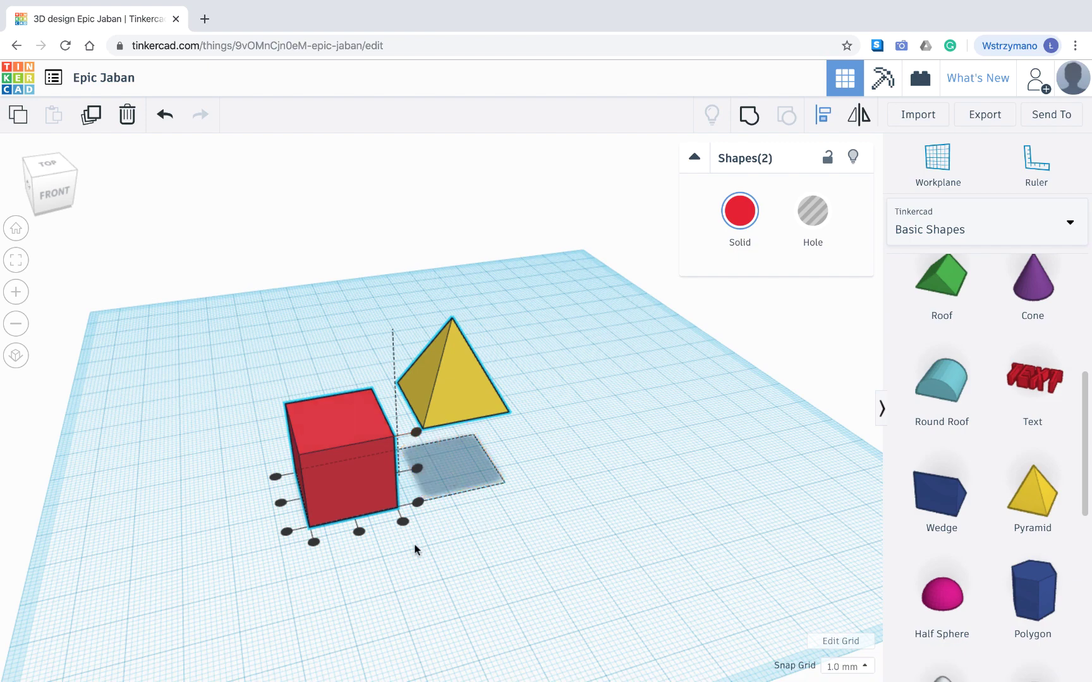
right_click_drag(414, 548, 494, 580)
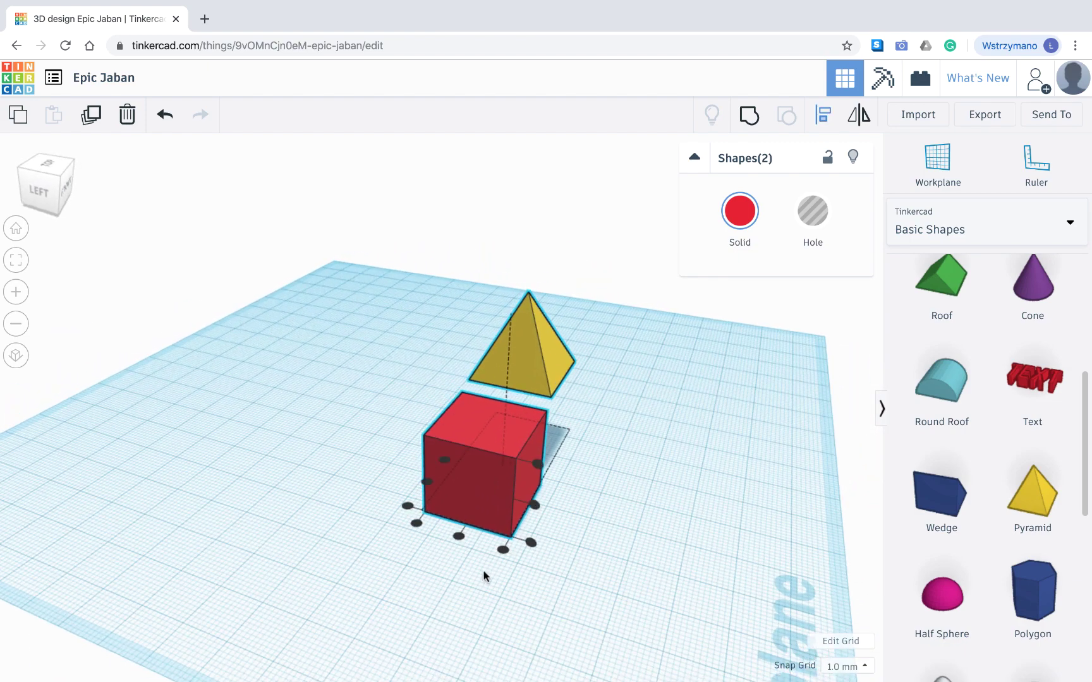
left_click(458, 537)
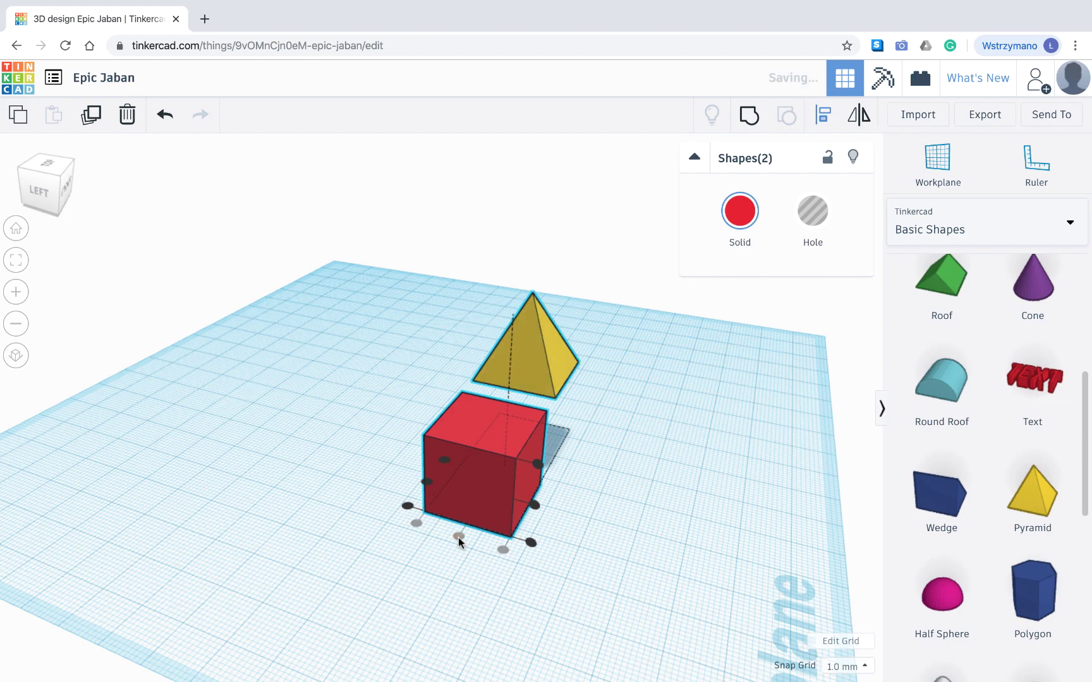
right_click_drag(626, 556, 450, 554)
key("l")
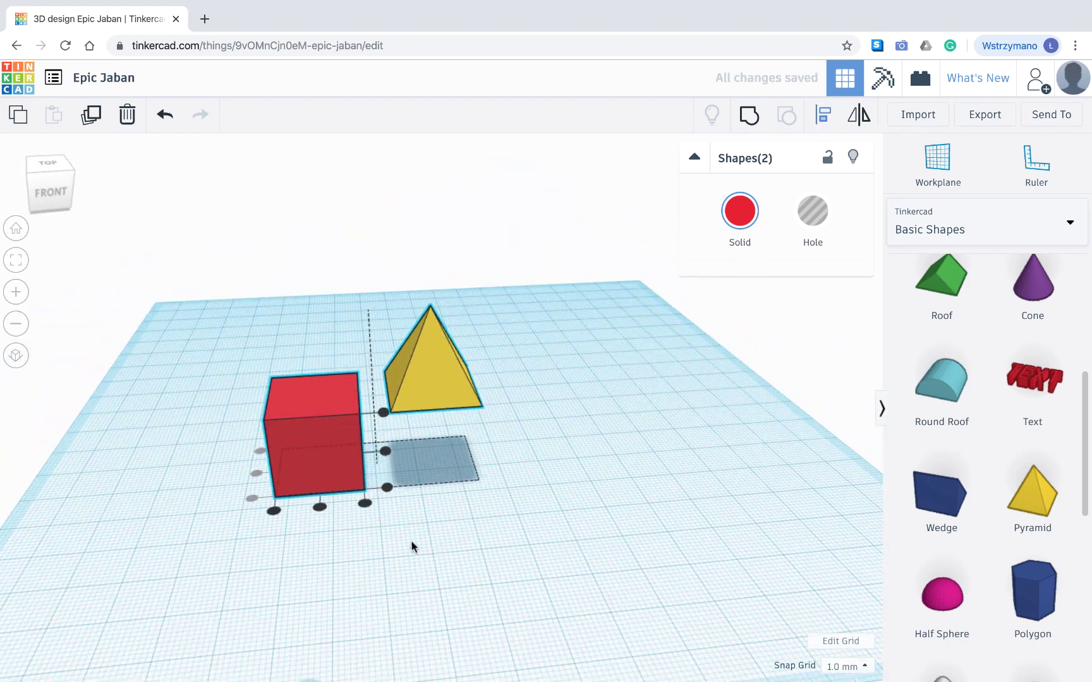
left_click(320, 509)
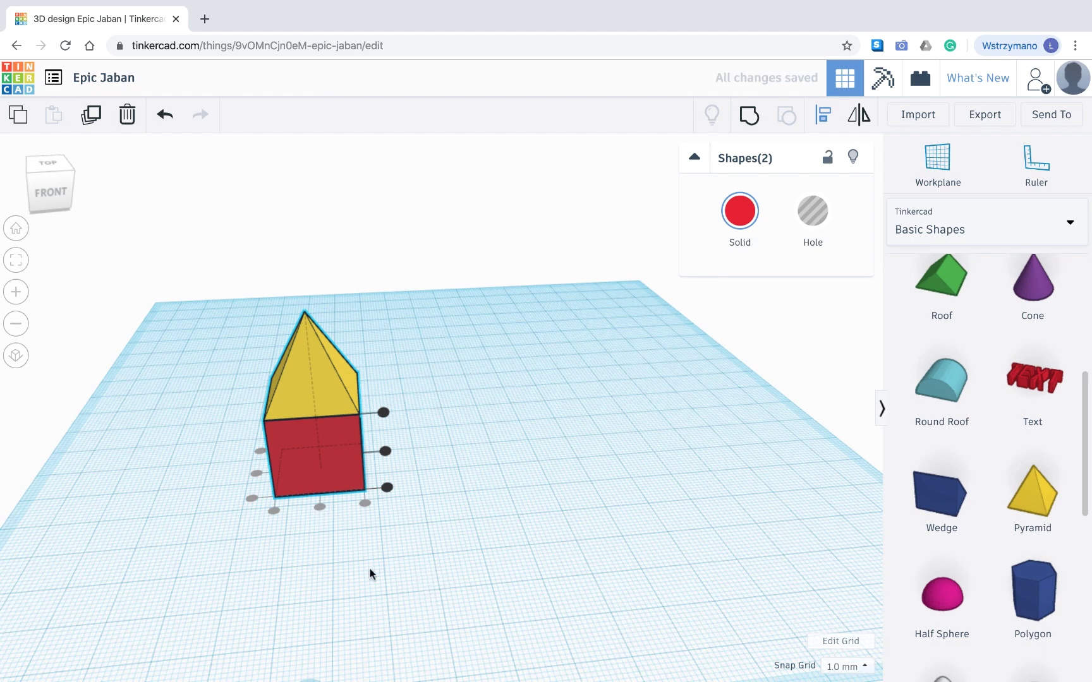
right_click_drag(394, 521, 426, 561)
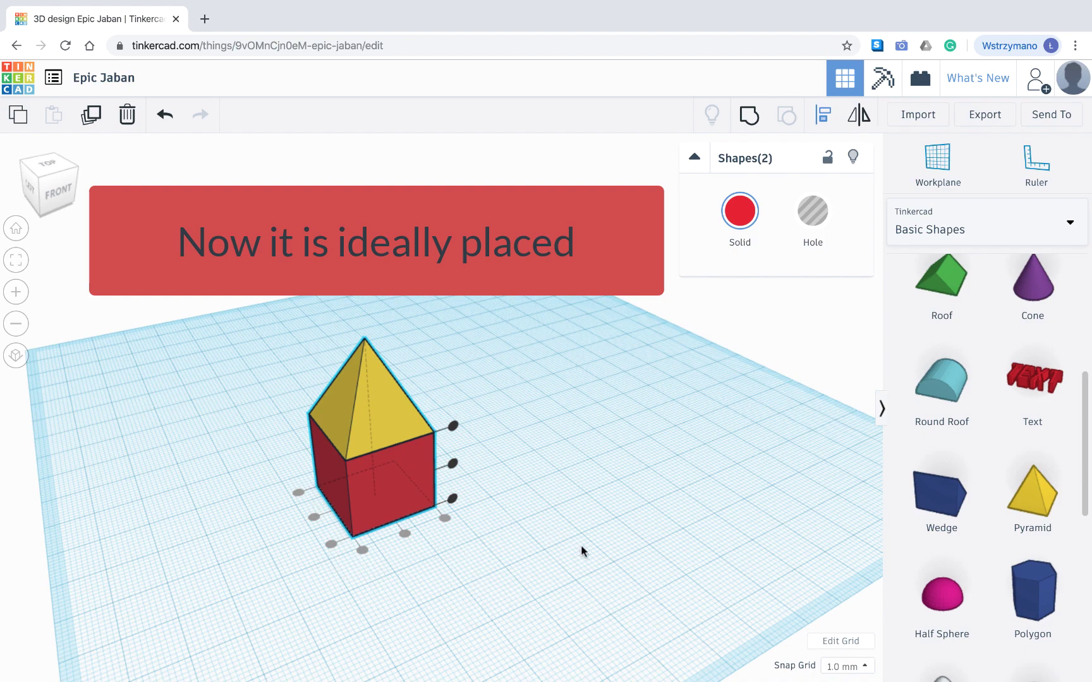
right_click_drag(581, 551, 521, 513)
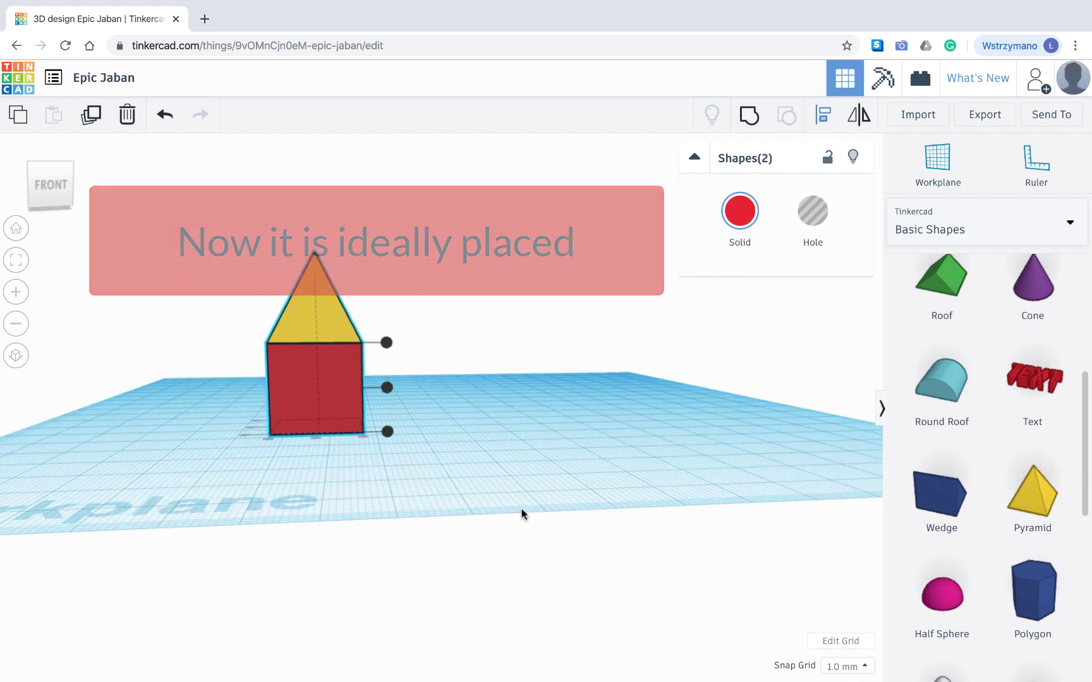
left_click(470, 415)
right_click_drag(470, 414, 495, 490)
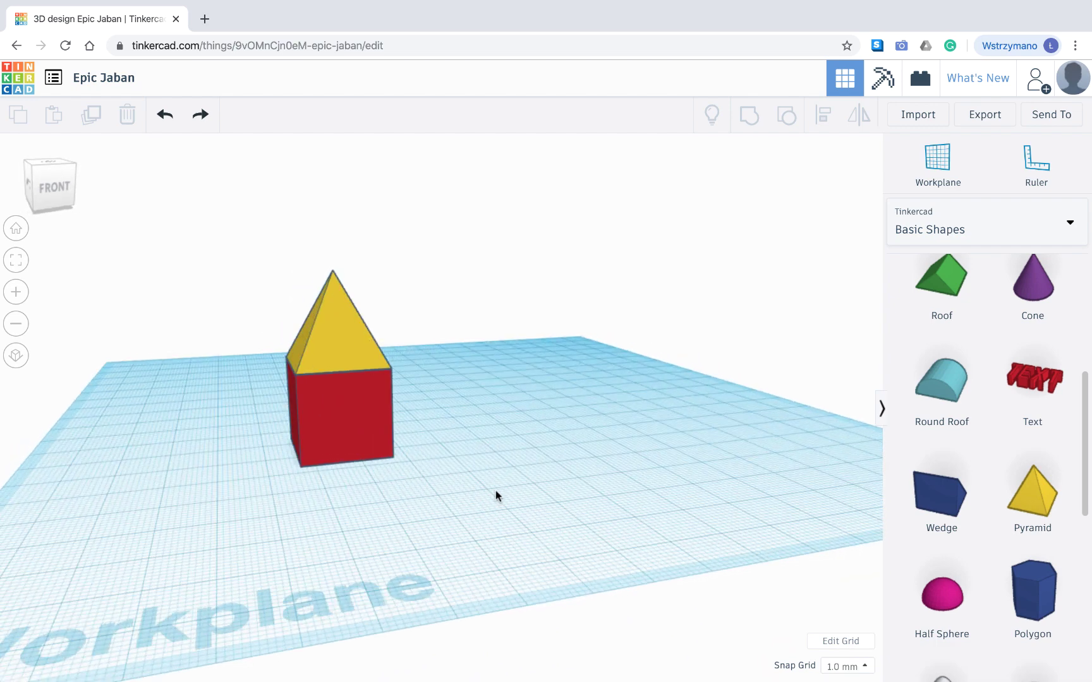
Group the box and pyramid into one object, and shift it 86 mm and 9 mm across the workplane and slightly upward.
left_click_drag(423, 302, 256, 462)
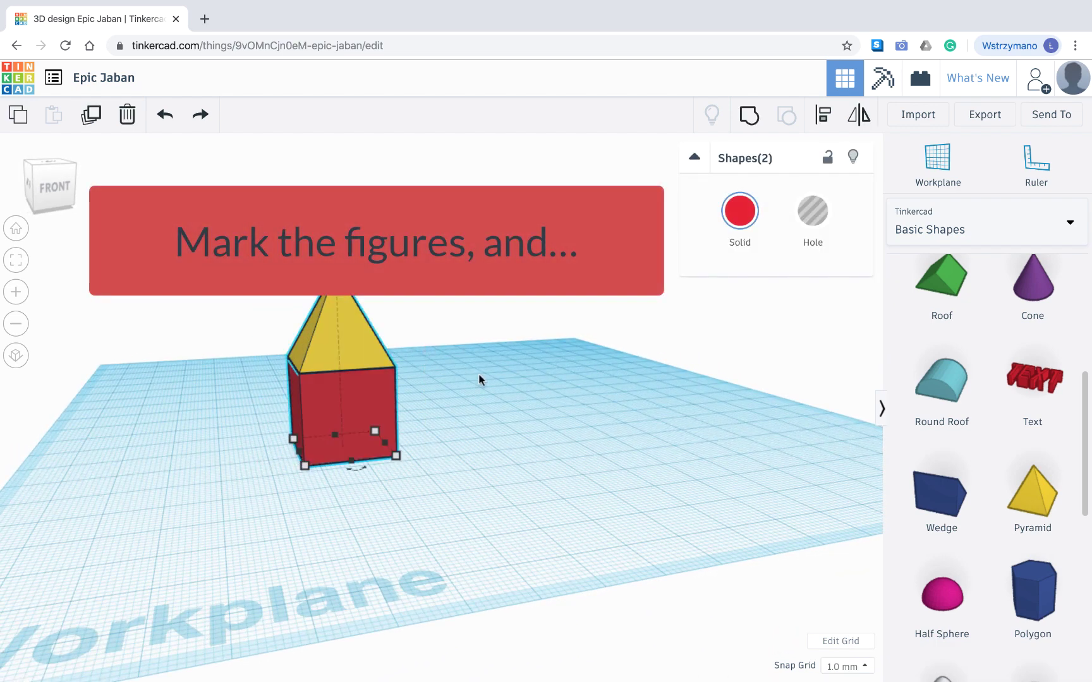
left_click(752, 123)
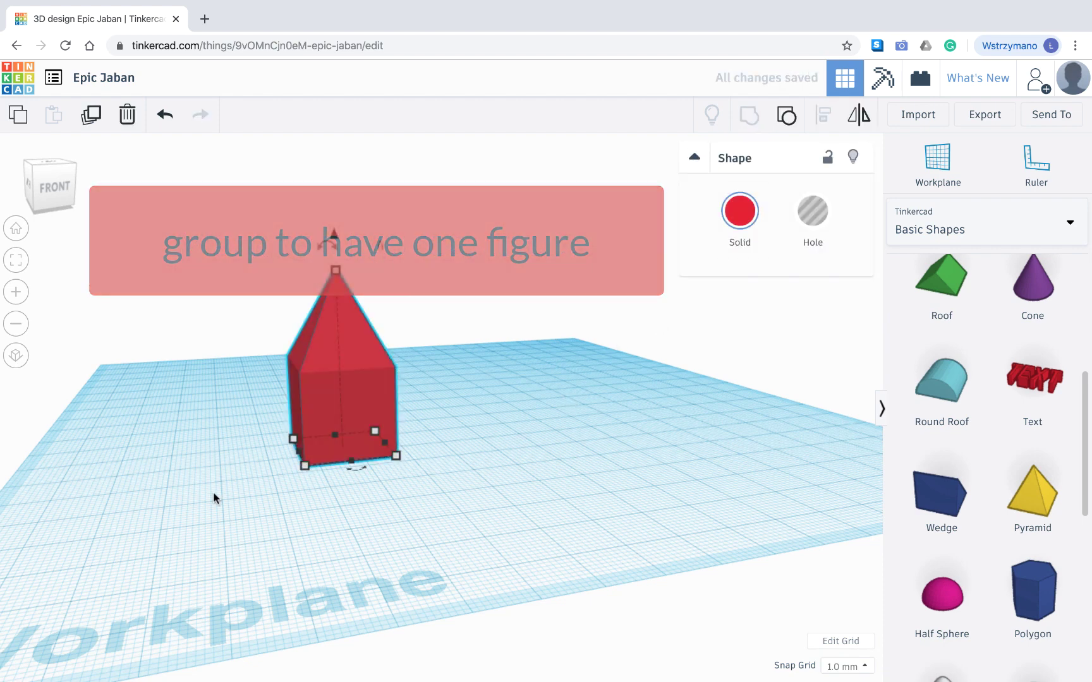
right_click_drag(214, 498, 549, 499)
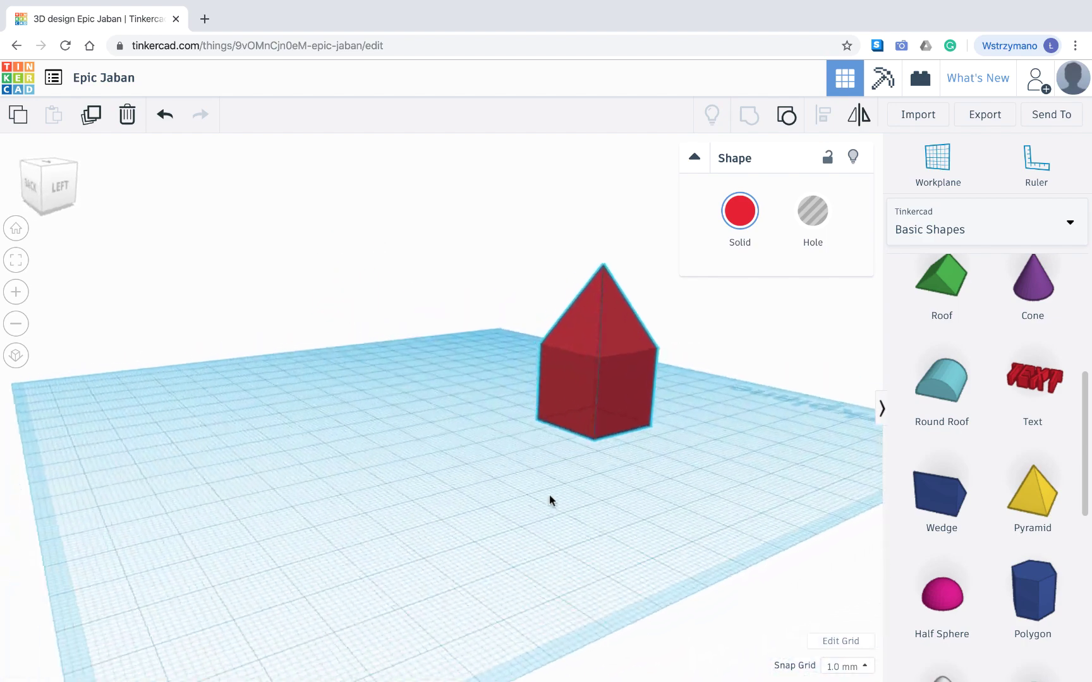
left_click_drag(604, 350, 329, 398)
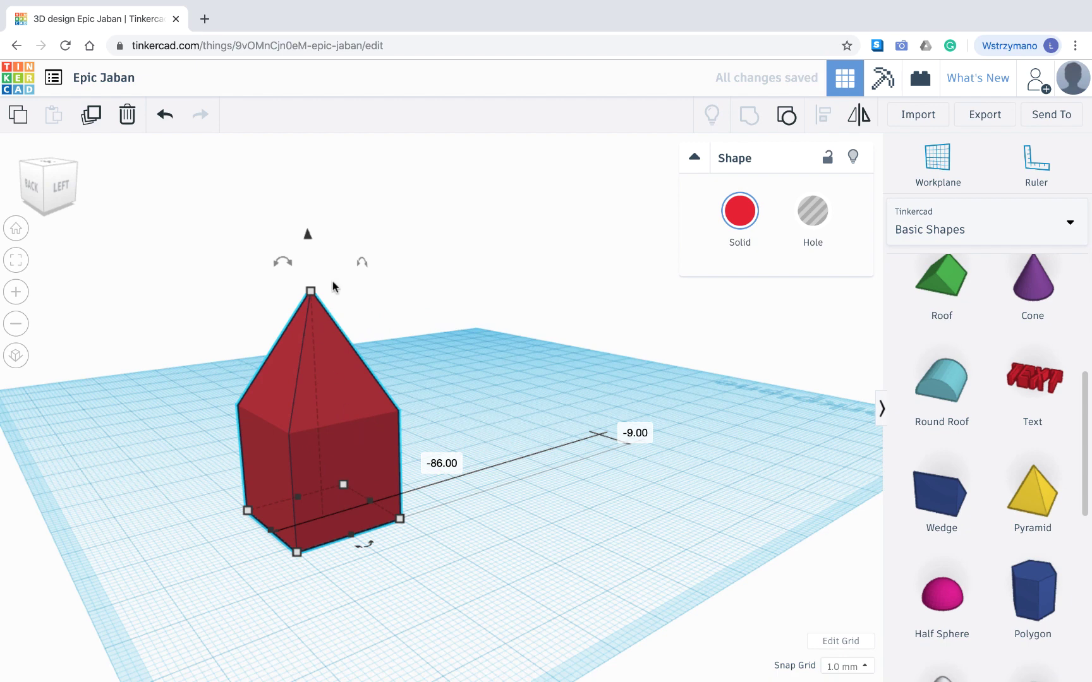
left_click_drag(309, 237, 307, 214)
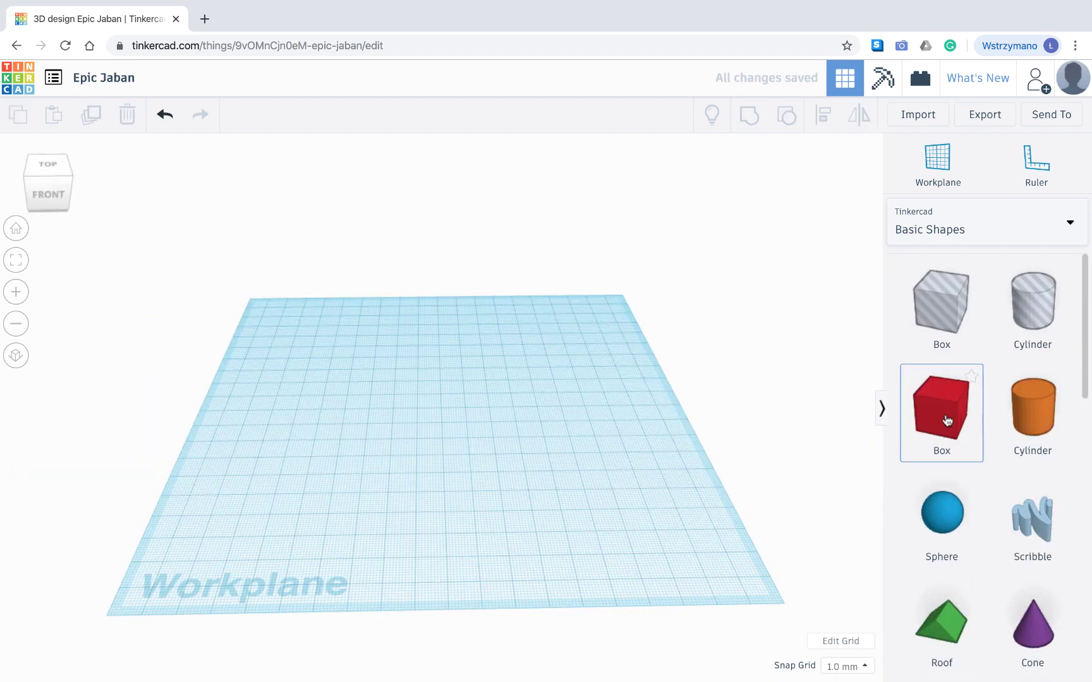
Place a default-size red box on the empty workplane and a default-size cylinder hole to the right of it.
left_click_drag(943, 426, 347, 460)
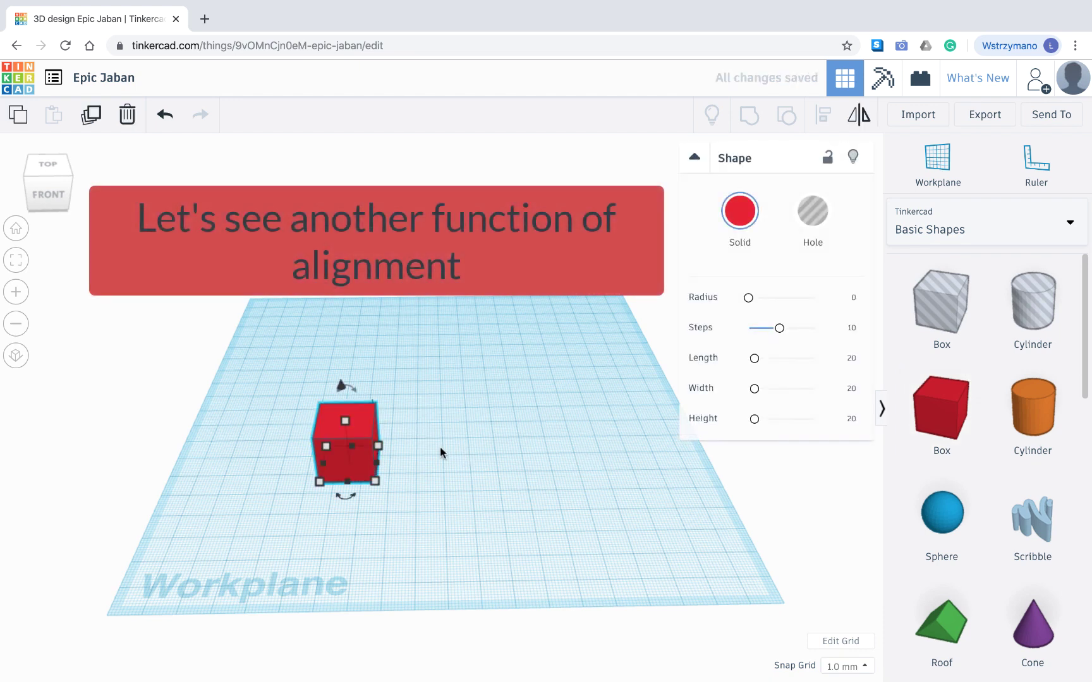
left_click(442, 452)
left_click_drag(1037, 310, 438, 461)
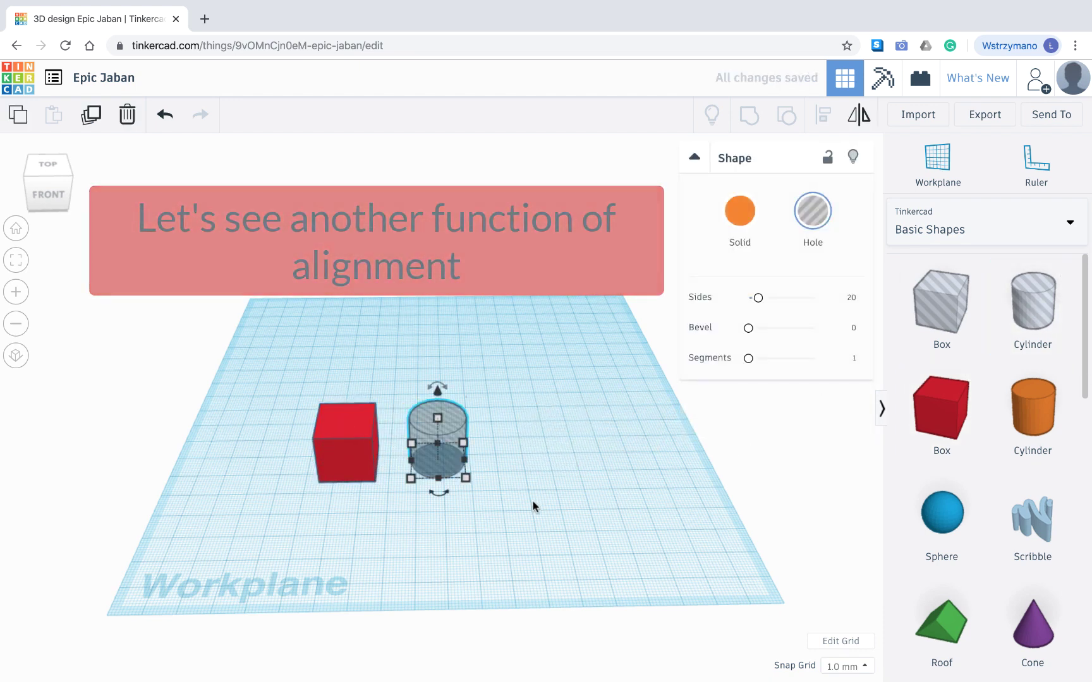
left_click(556, 443)
Set the cylinder hole's base dimensions to 10 mm by 10 mm.
right_click_drag(555, 444, 564, 384)
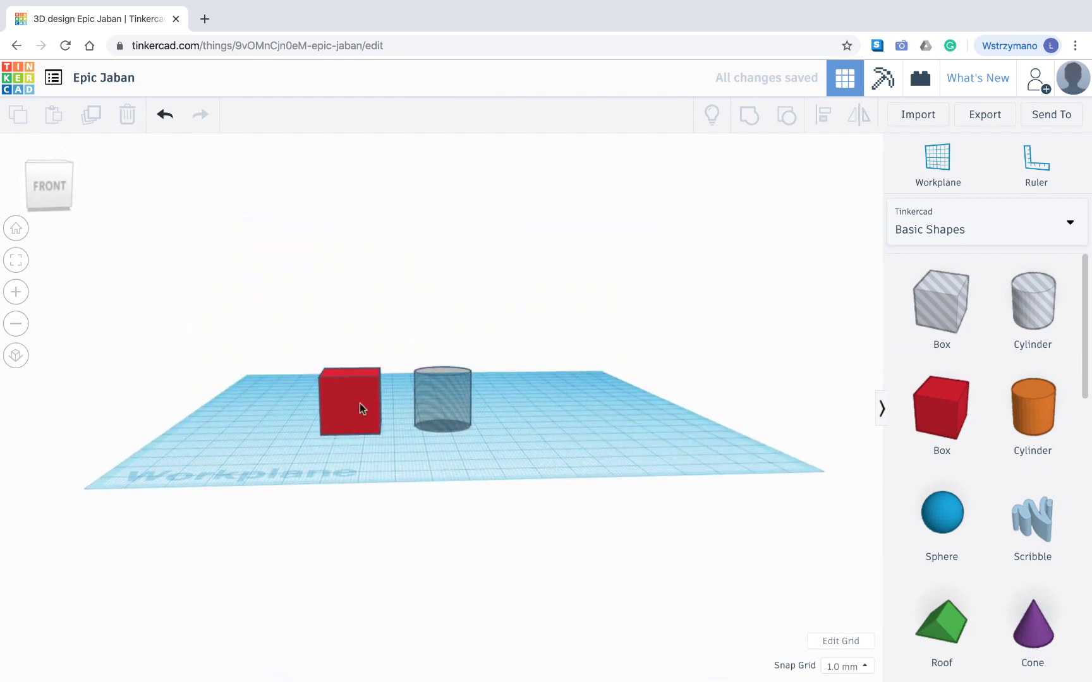
left_click(356, 400)
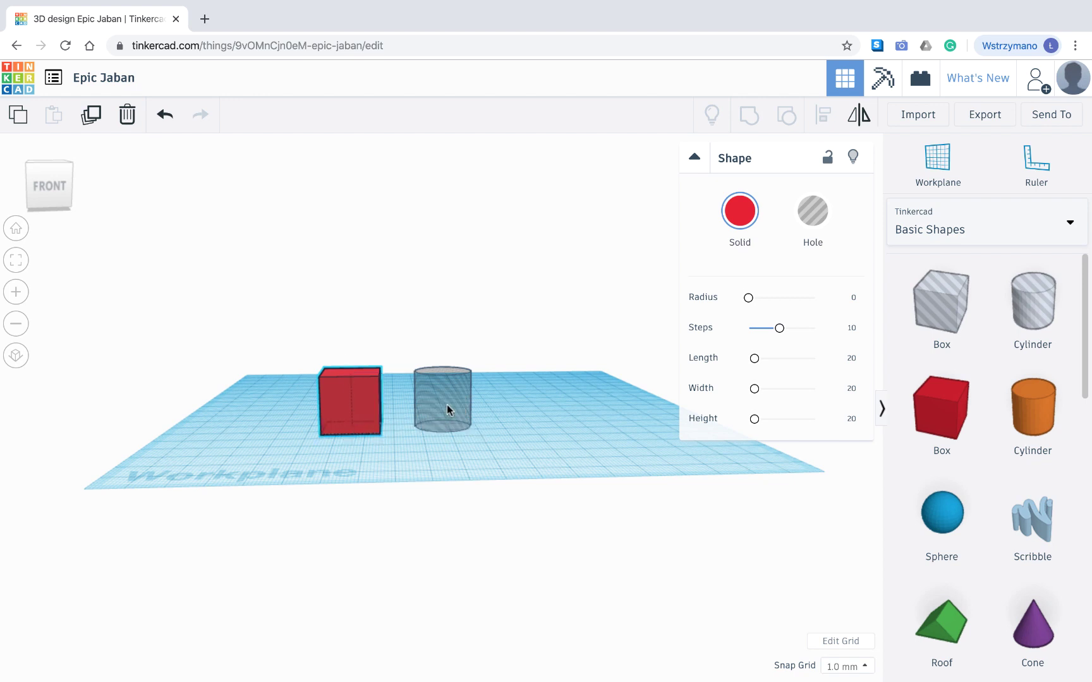
left_click(447, 404)
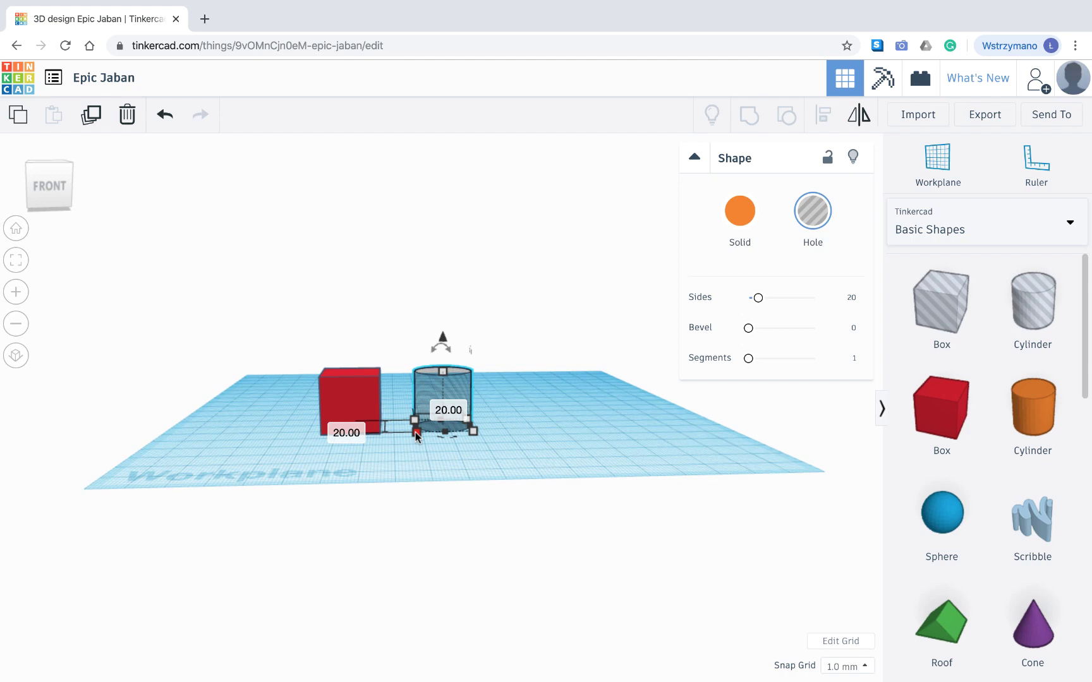
left_click(336, 429)
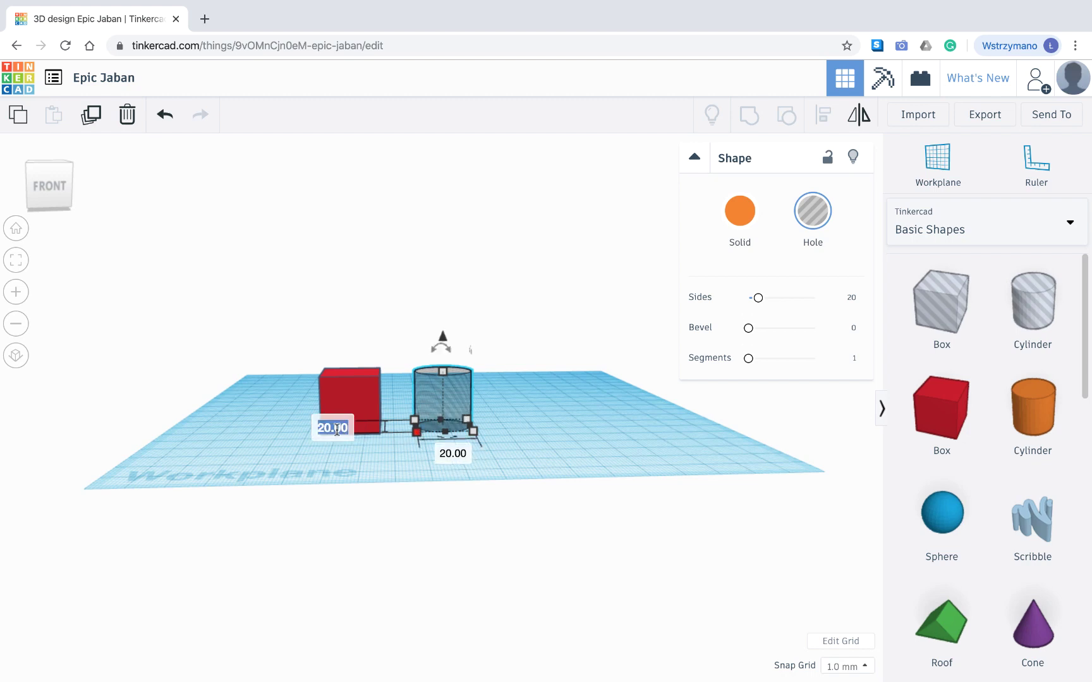
type("10")
left_click(442, 449)
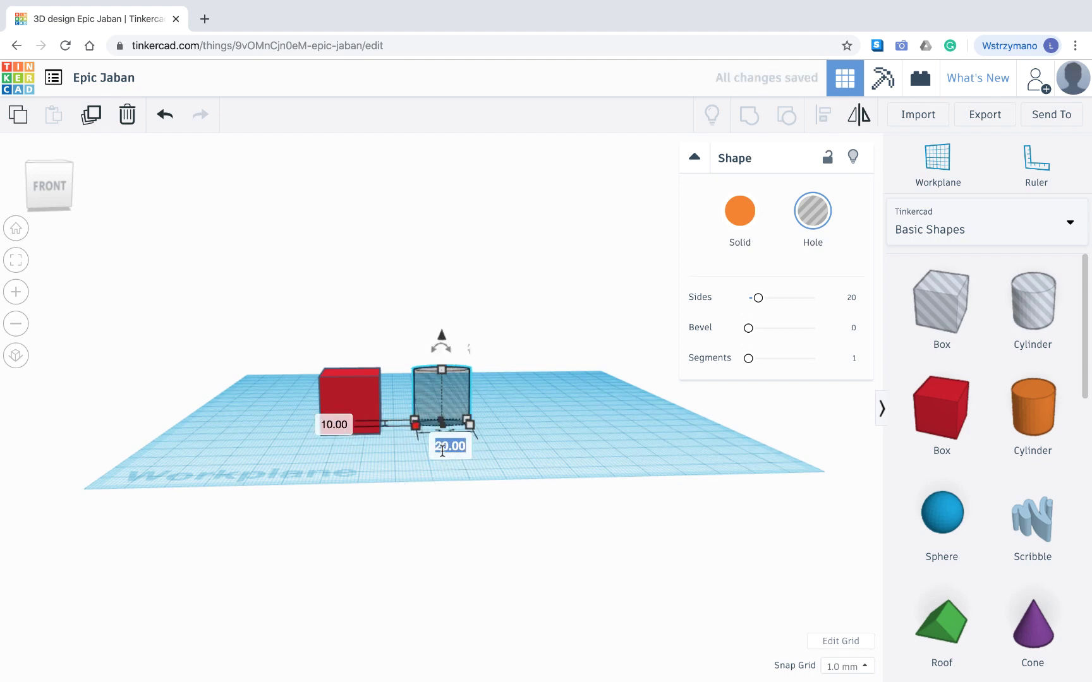
type("10")
key("Return")
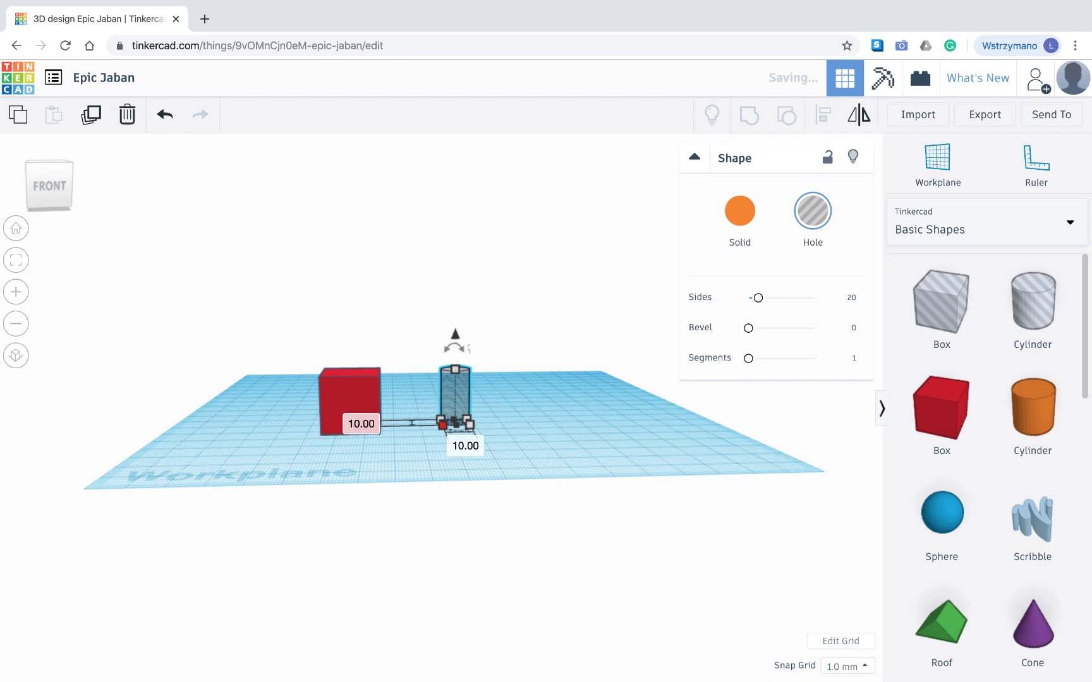
left_click(583, 431)
Align the red box and the cylinder hole on their centres along both horizontal axes.
right_click_drag(583, 430, 548, 498)
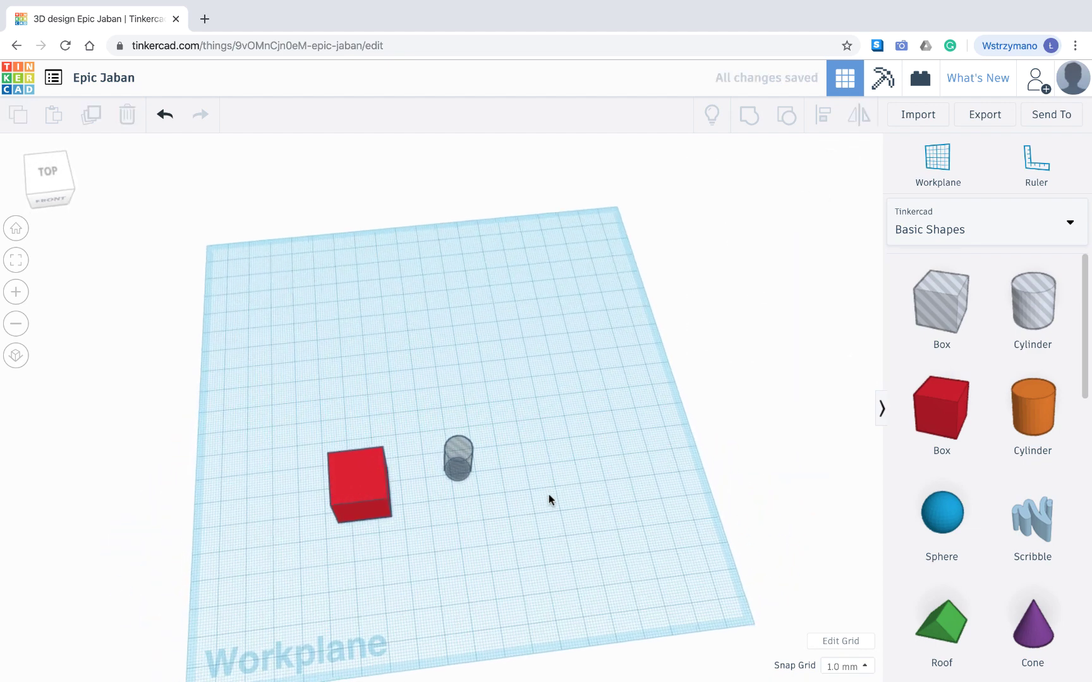
left_click_drag(523, 417, 281, 518)
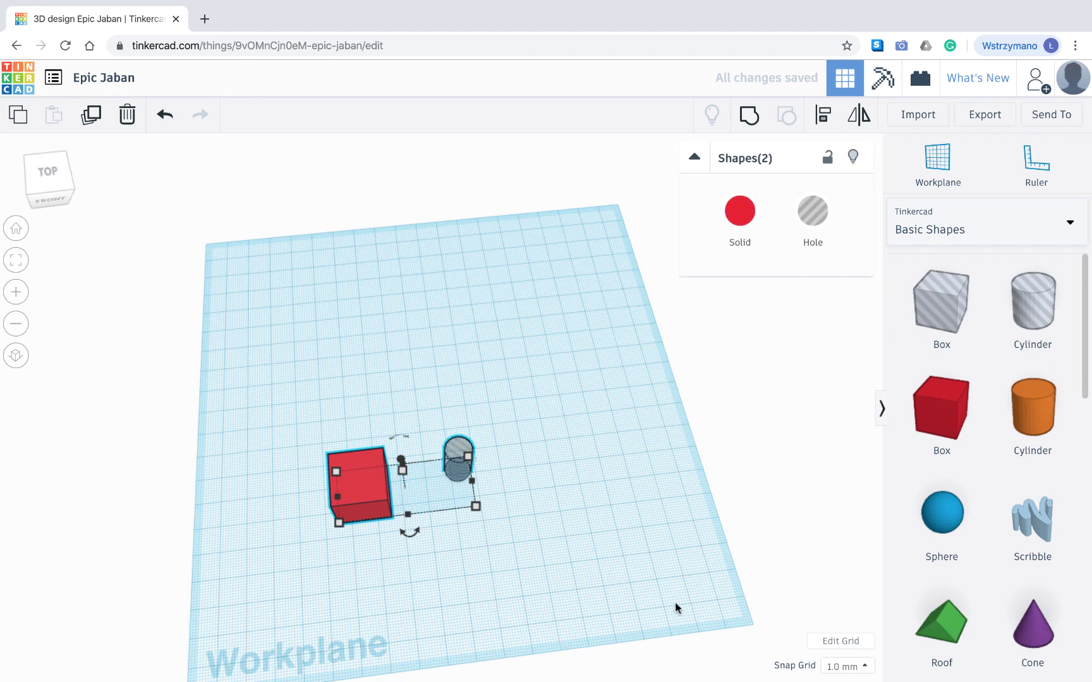
left_click(820, 116)
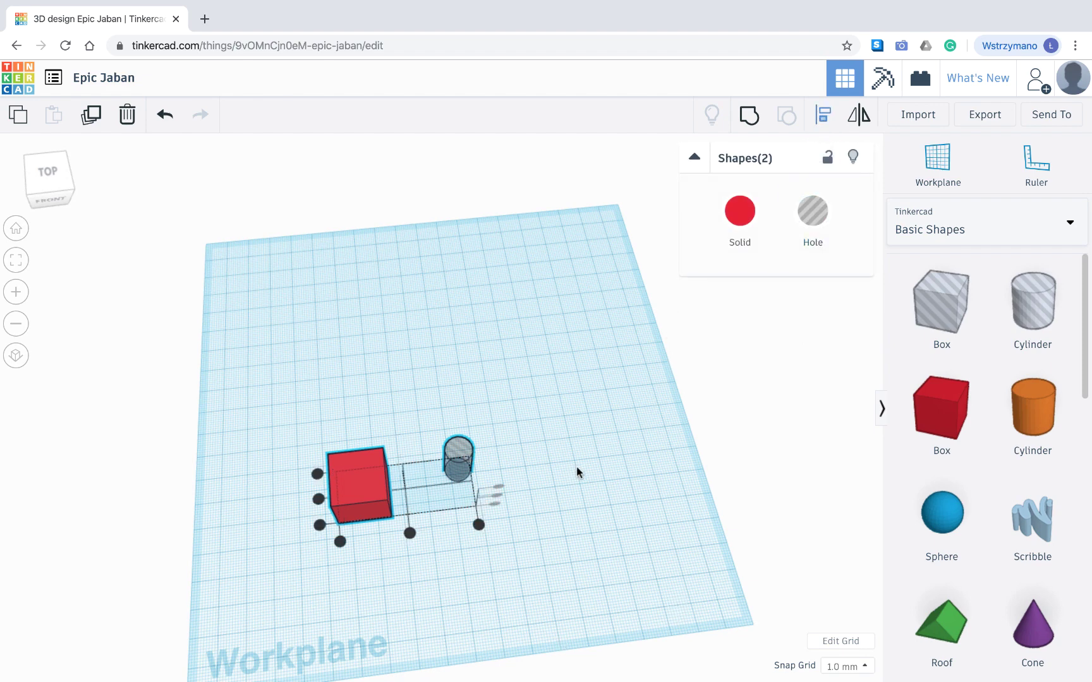
left_click(410, 534)
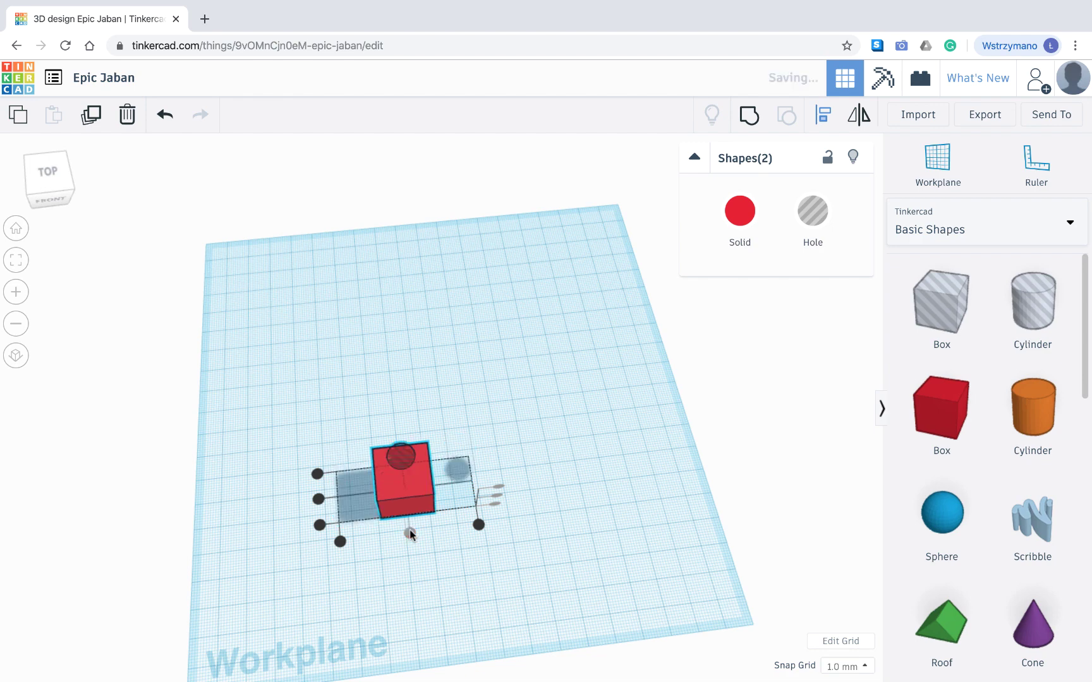
right_click_drag(372, 577, 495, 541)
left_click(484, 510)
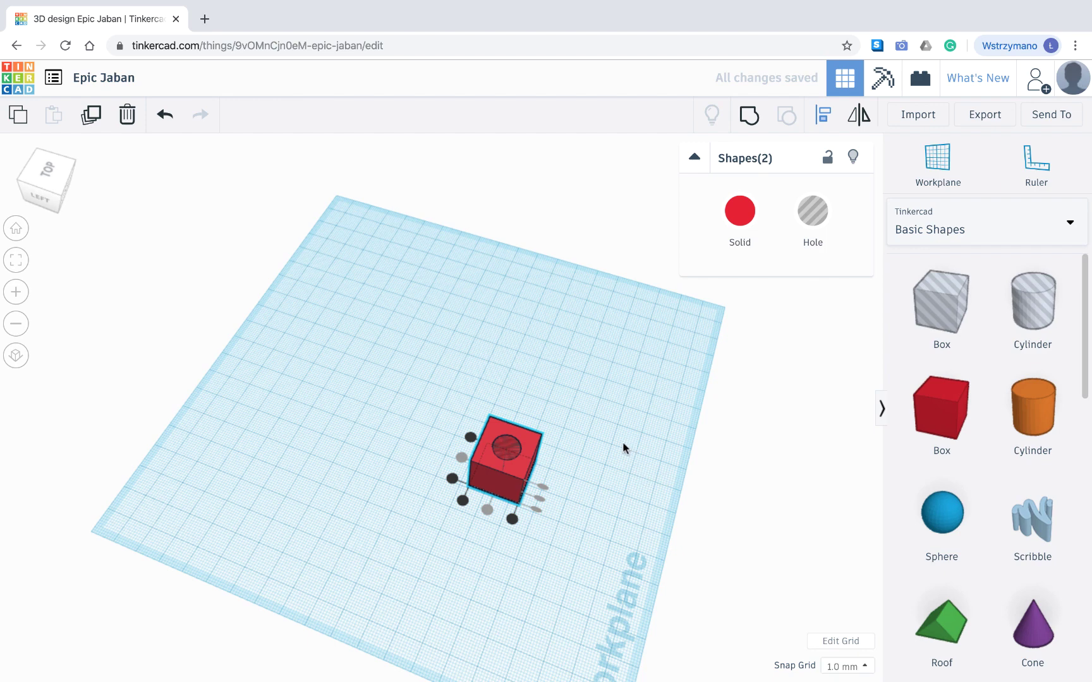
Group the red box with the cylinder hole to cut a centred round hole through the box.
left_click(751, 117)
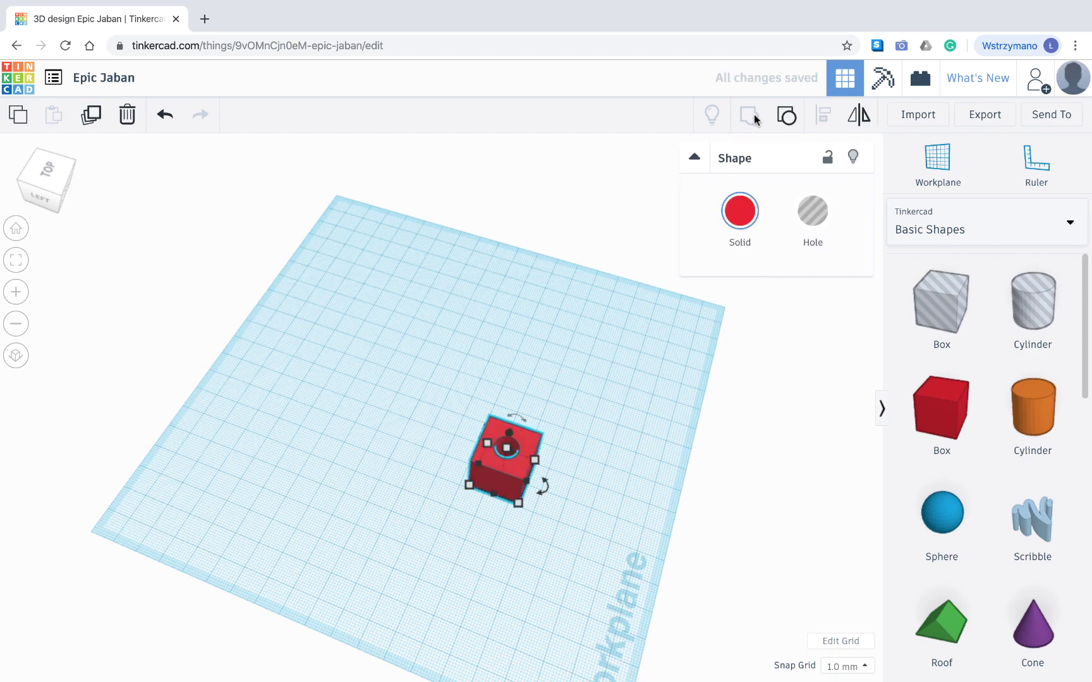
left_click(566, 375)
right_click_drag(617, 356, 536, 383)
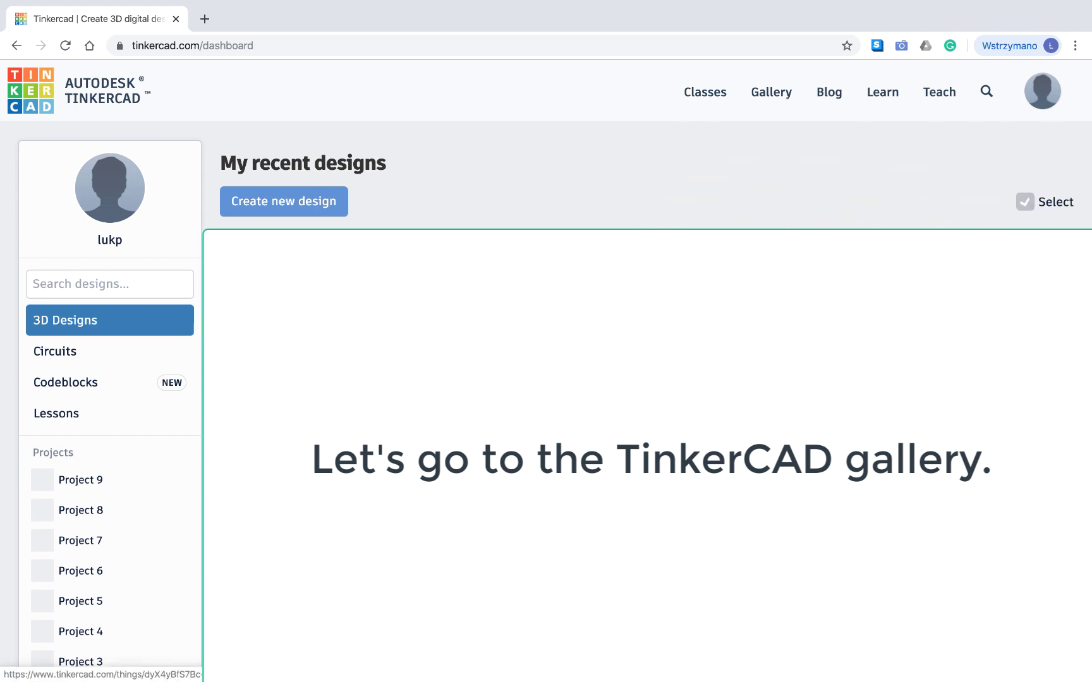
Open the Tinkercad gallery and search its 3D designs for "ottodiy".
left_click(780, 96)
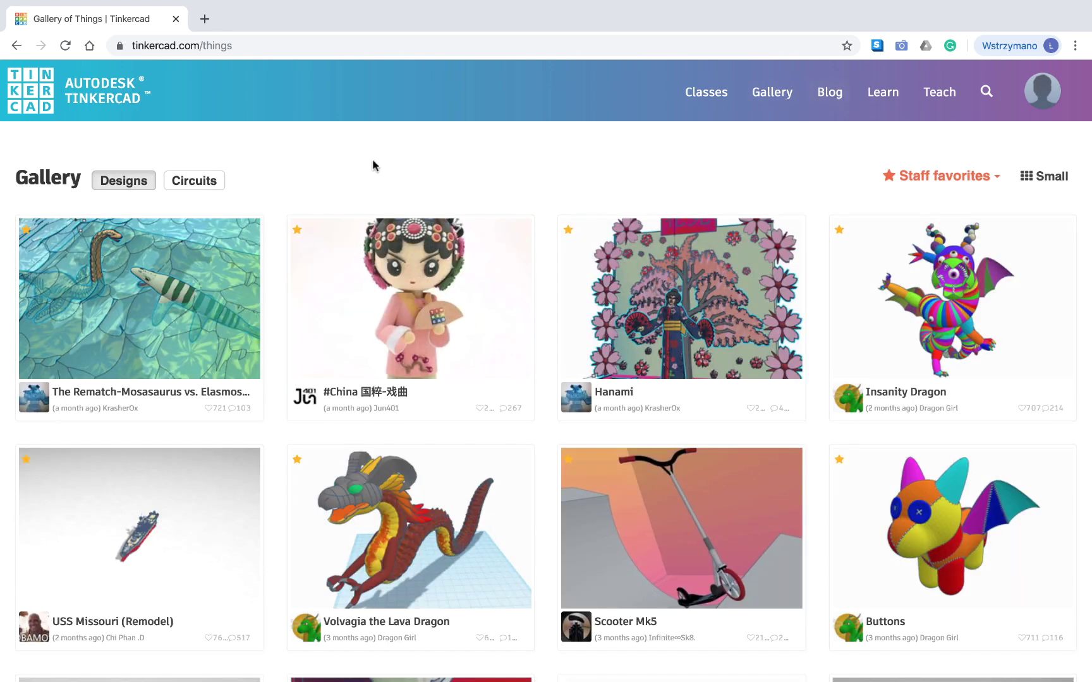
left_click(985, 95)
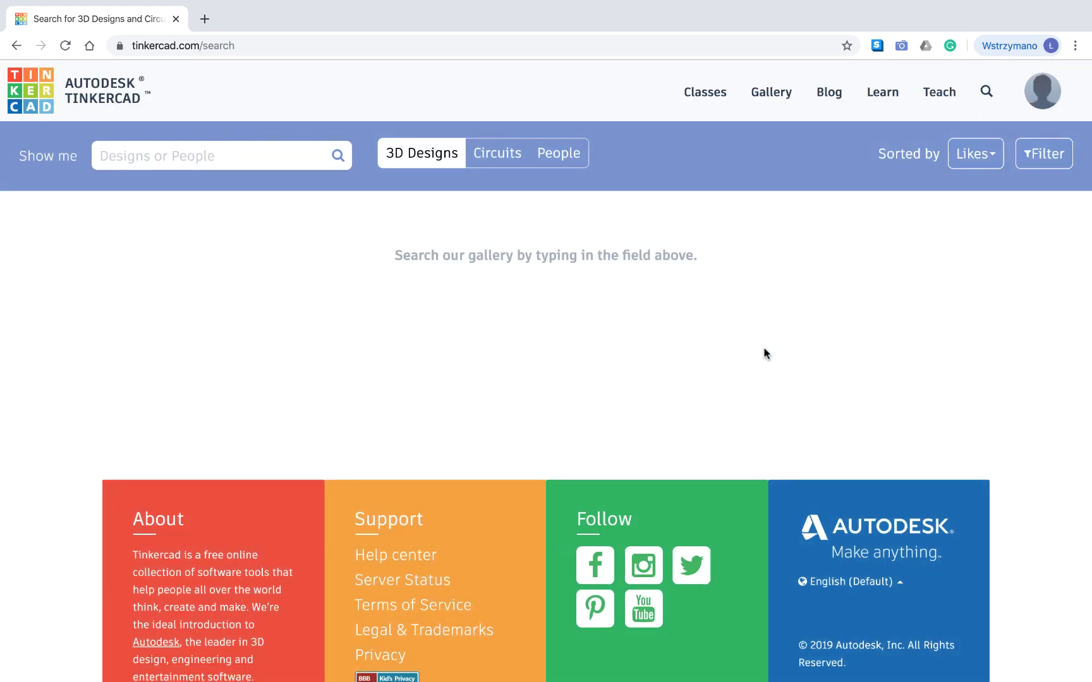
left_click(226, 157)
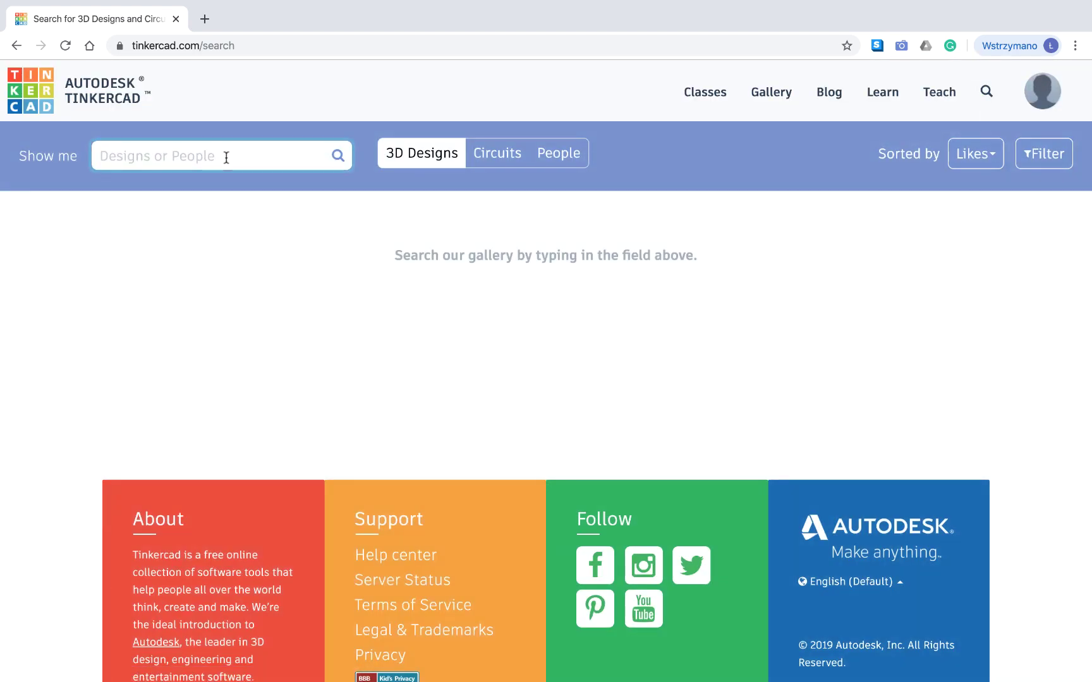
type("ottodiy")
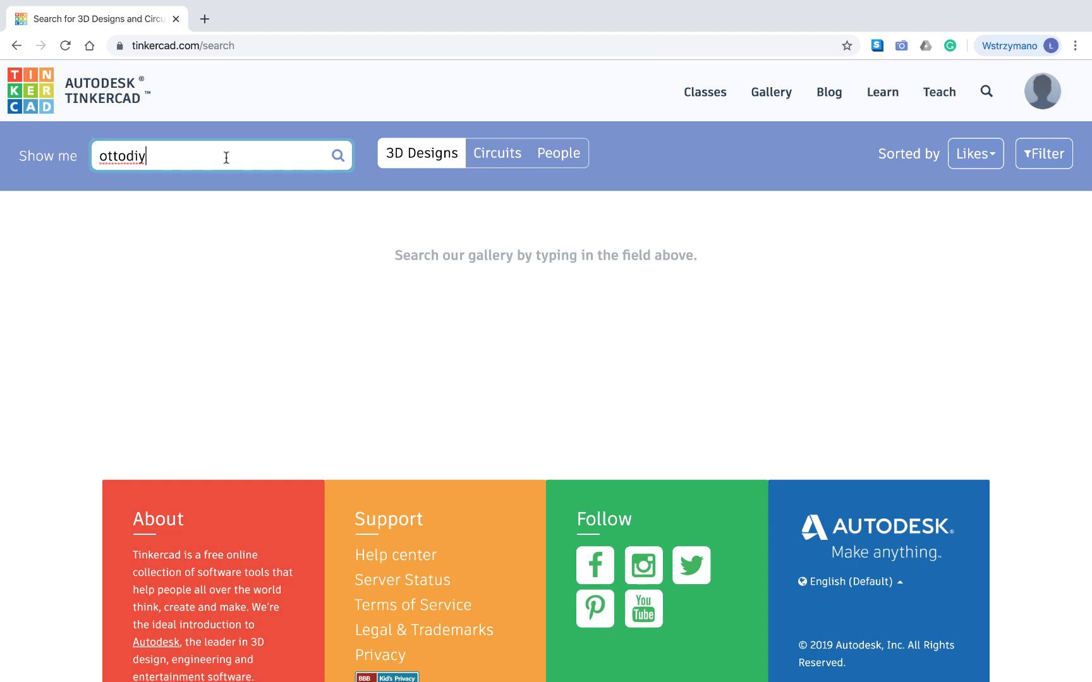
key("Return")
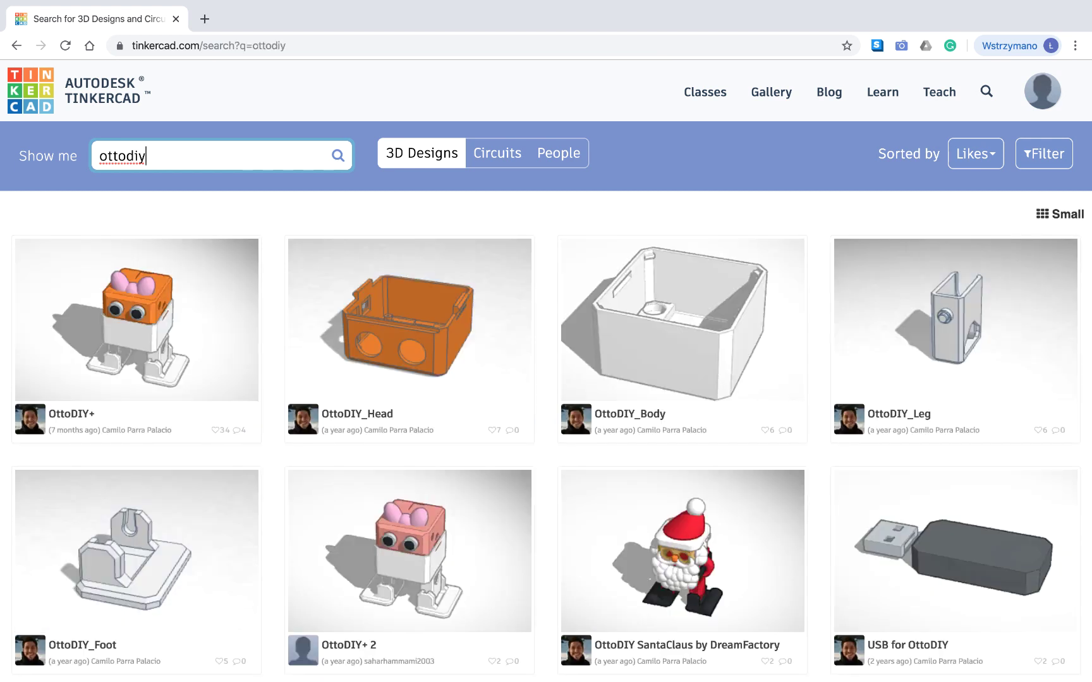
Browse the ottodiy designs and open an editable copy of OttoDIY_Head.
scroll(541, 360, "down", 4)
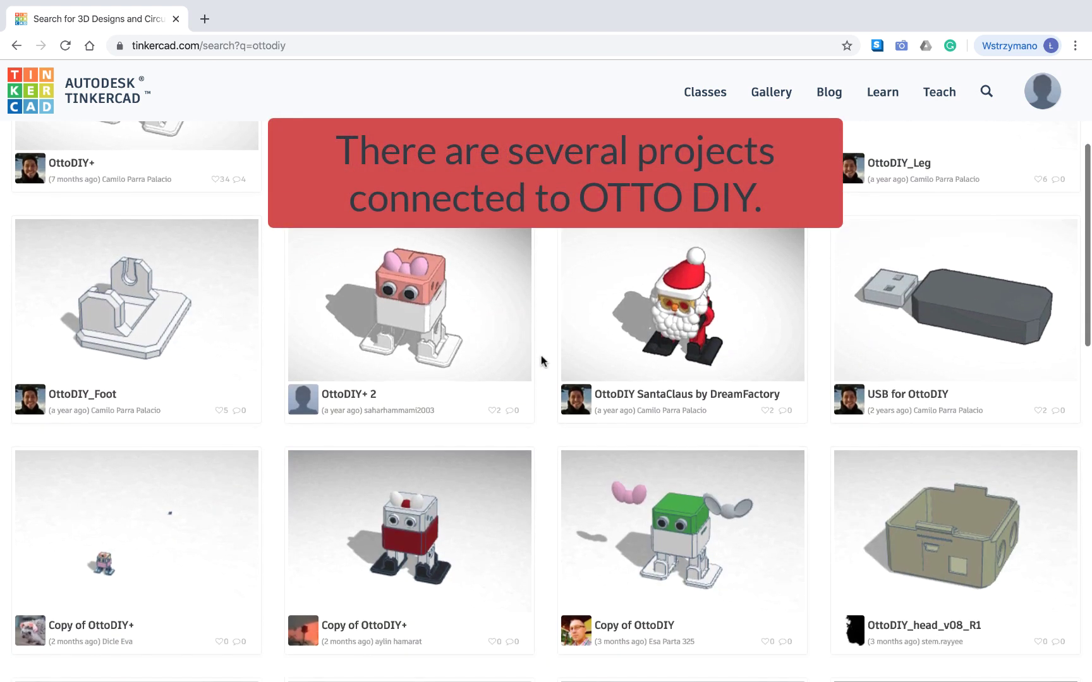
scroll(541, 357, "down", 15)
scroll(541, 357, "up", 3)
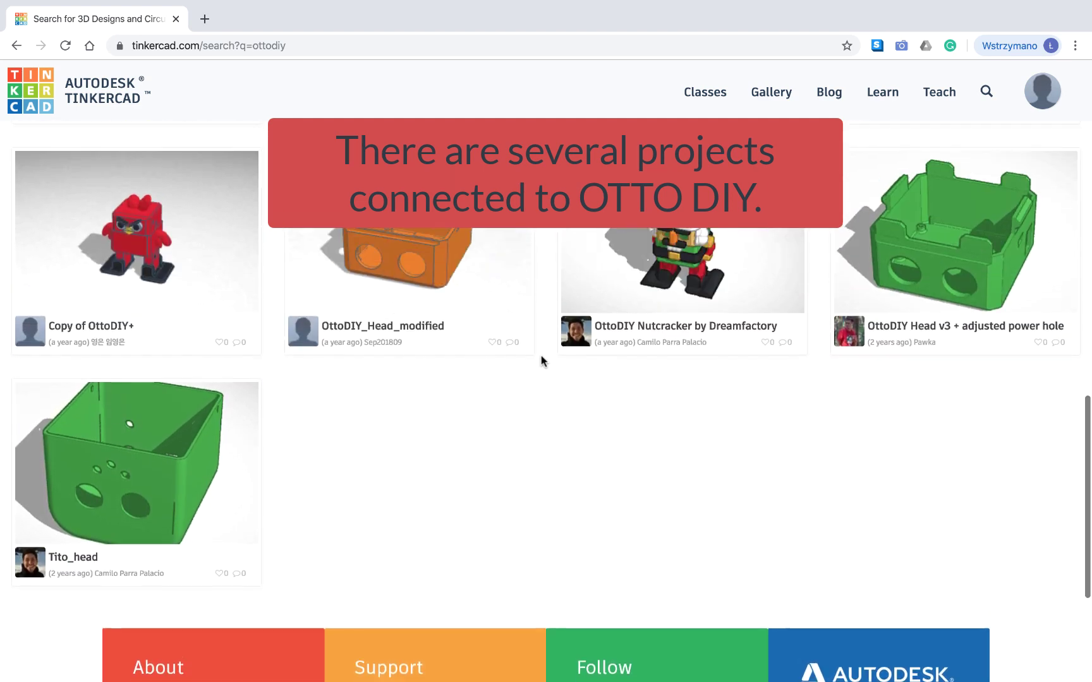
scroll(541, 361, "up", 2)
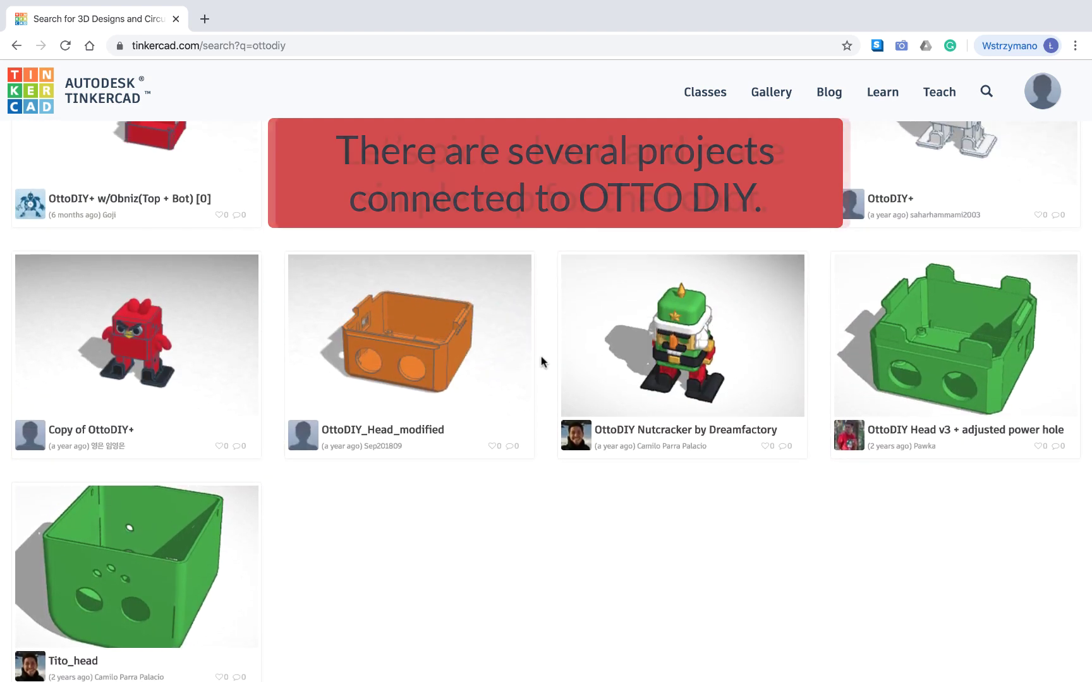
scroll(541, 361, "up", 8)
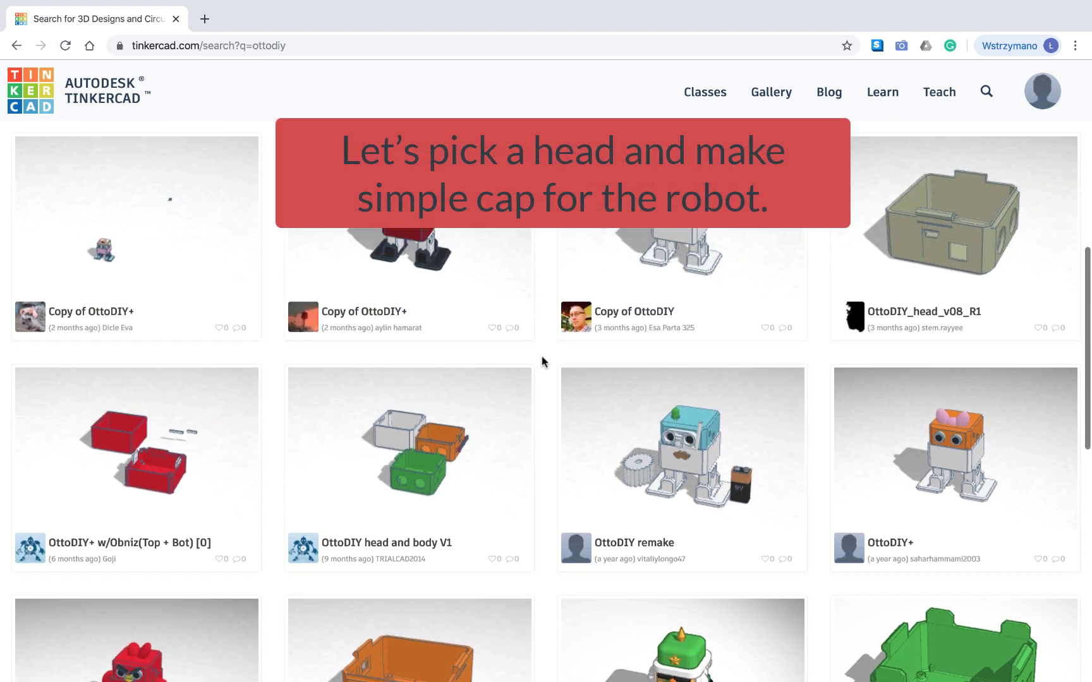
scroll(541, 361, "up", 7)
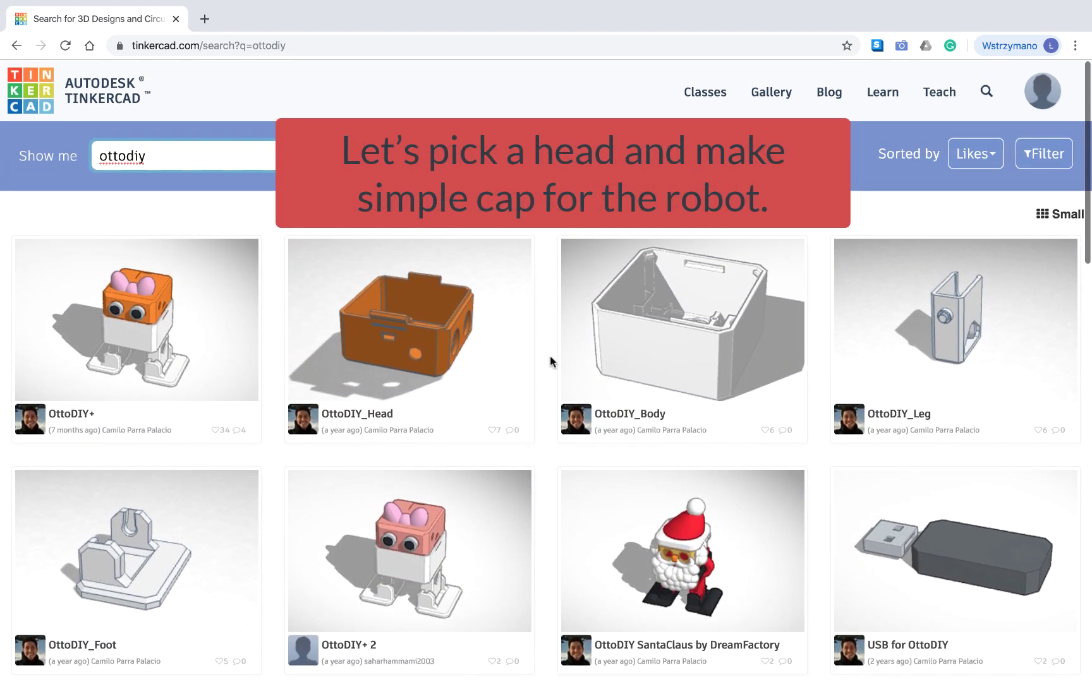
left_click(405, 352)
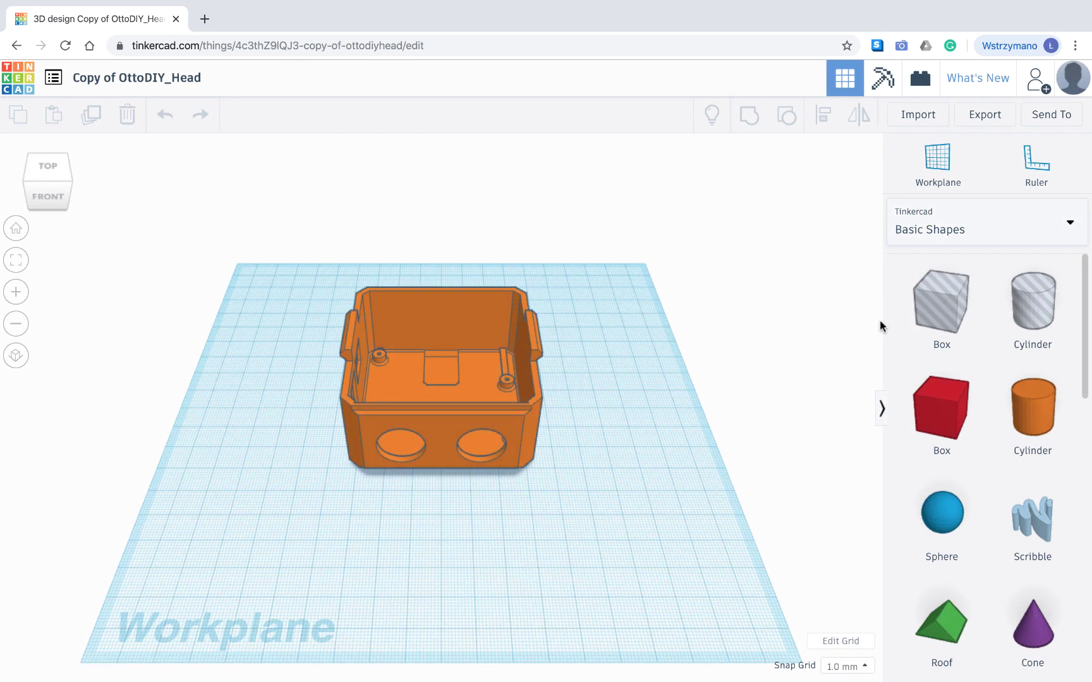
Select the orange robot head on the workplane, seen from a lower front angle.
right_click_drag(637, 492, 636, 451)
left_click(446, 381)
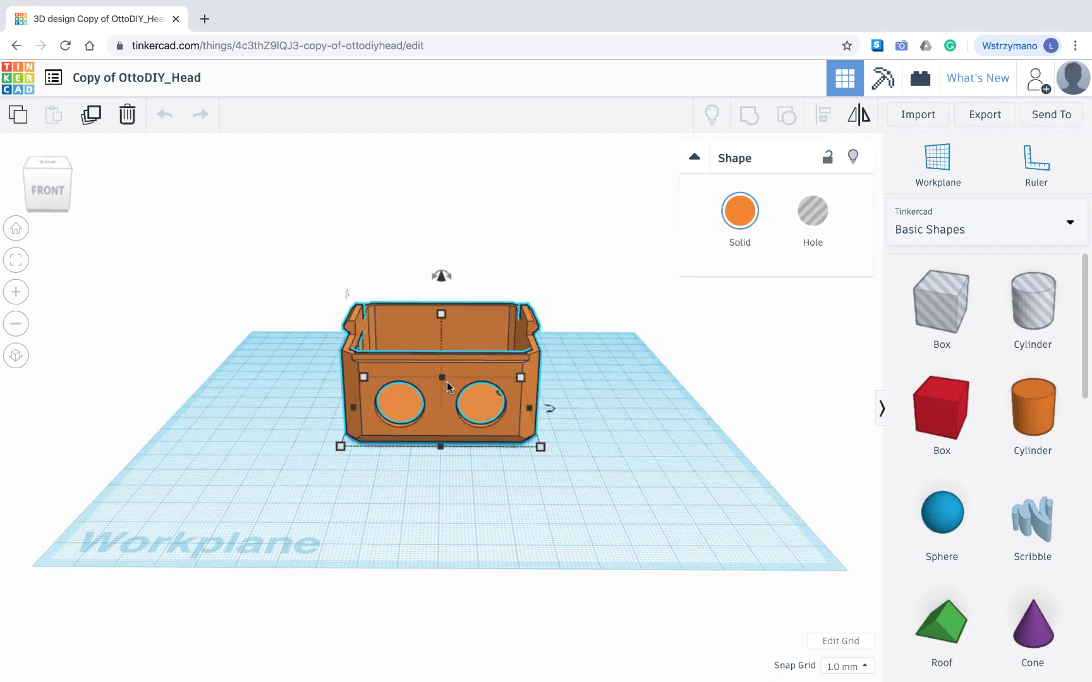